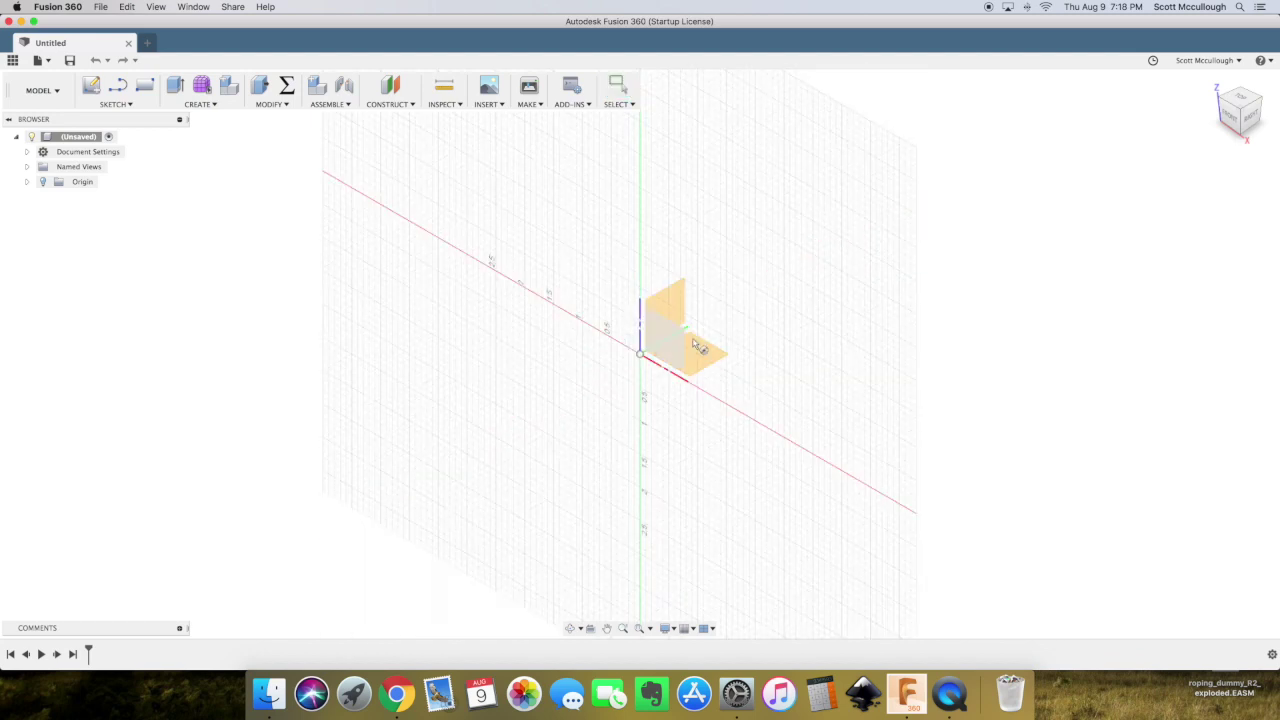
Start a sketch on the XY ground origin plane, viewed from the top
left_click(692, 352)
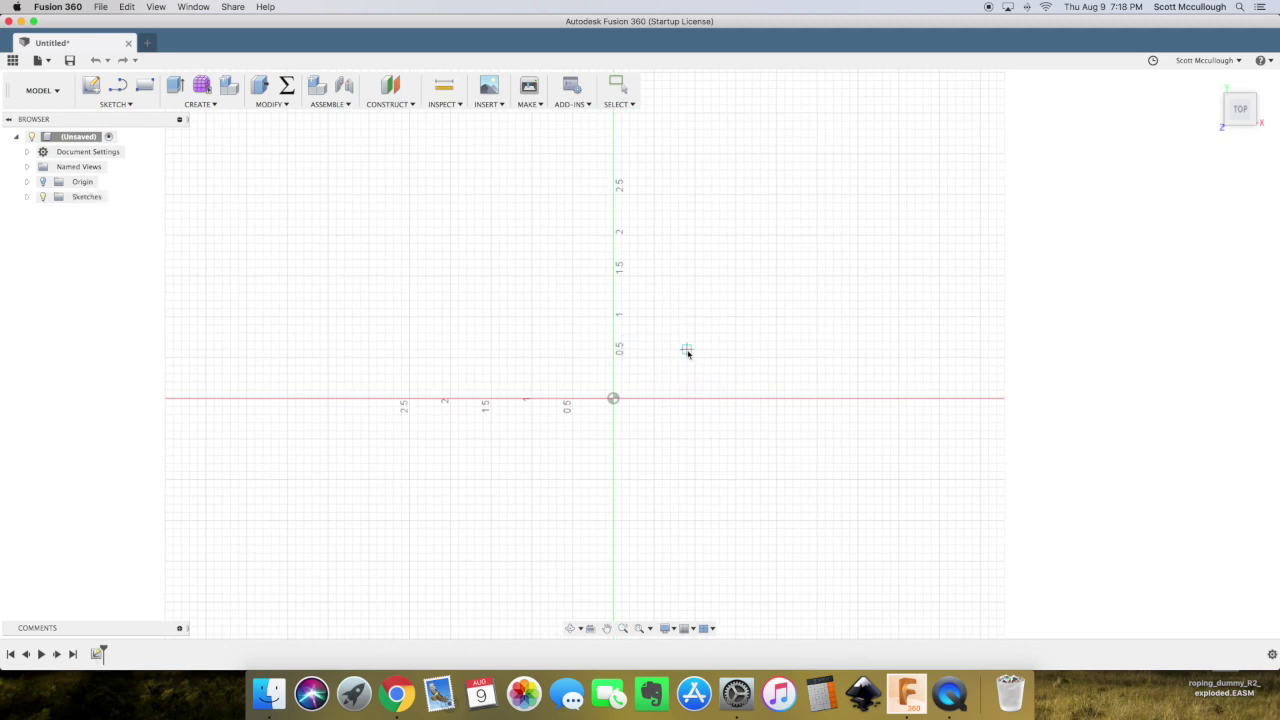
Draw a rectangle from the origin and dimension its height to 2 in
key("r")
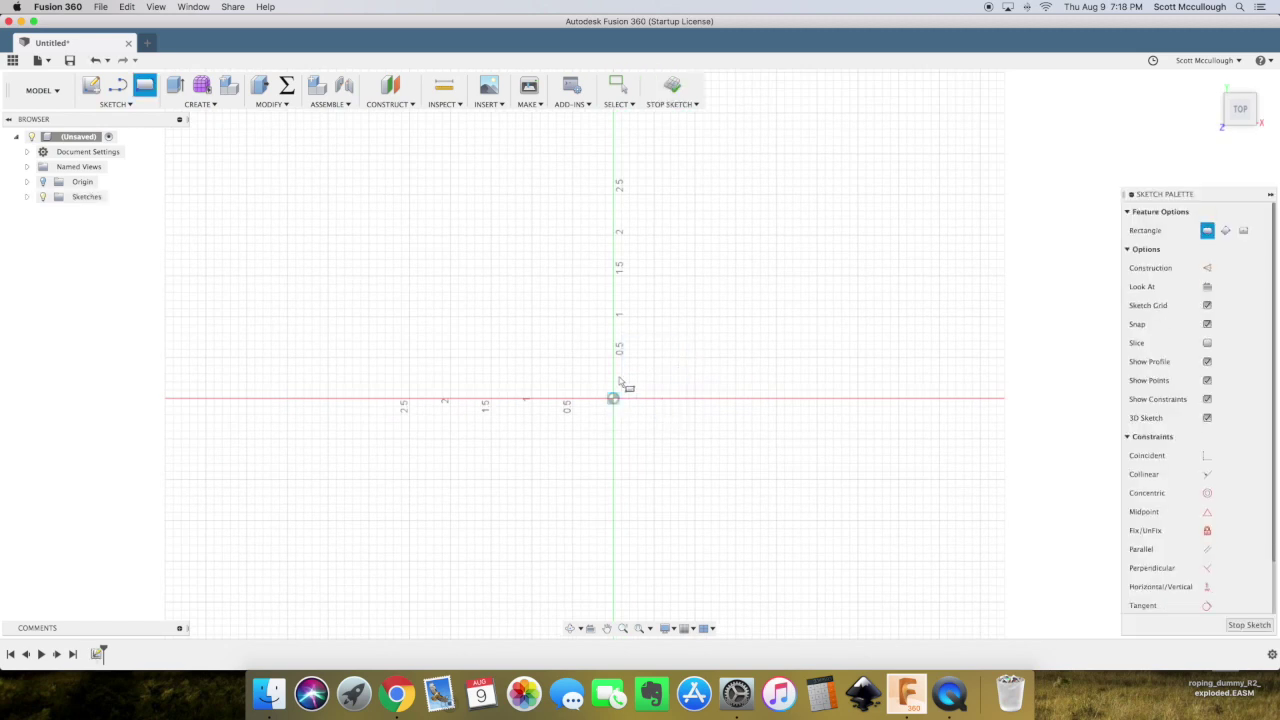
left_click(613, 398)
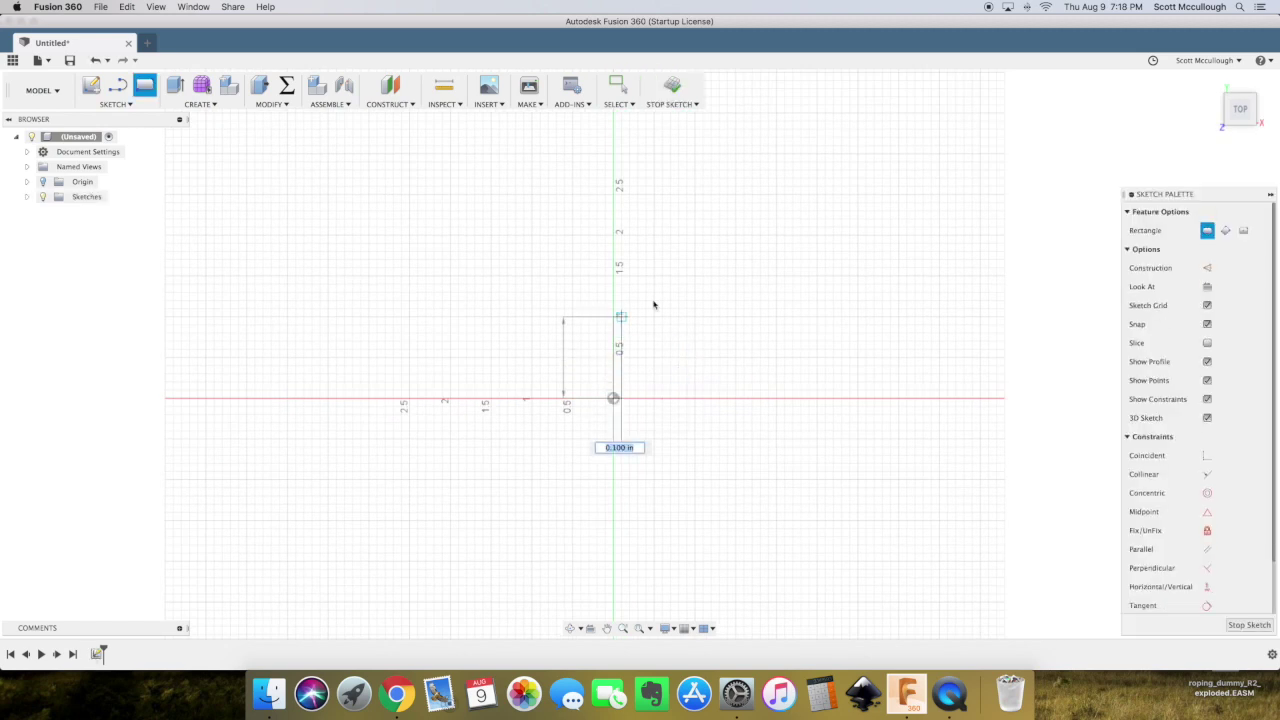
left_click(768, 252)
key("d")
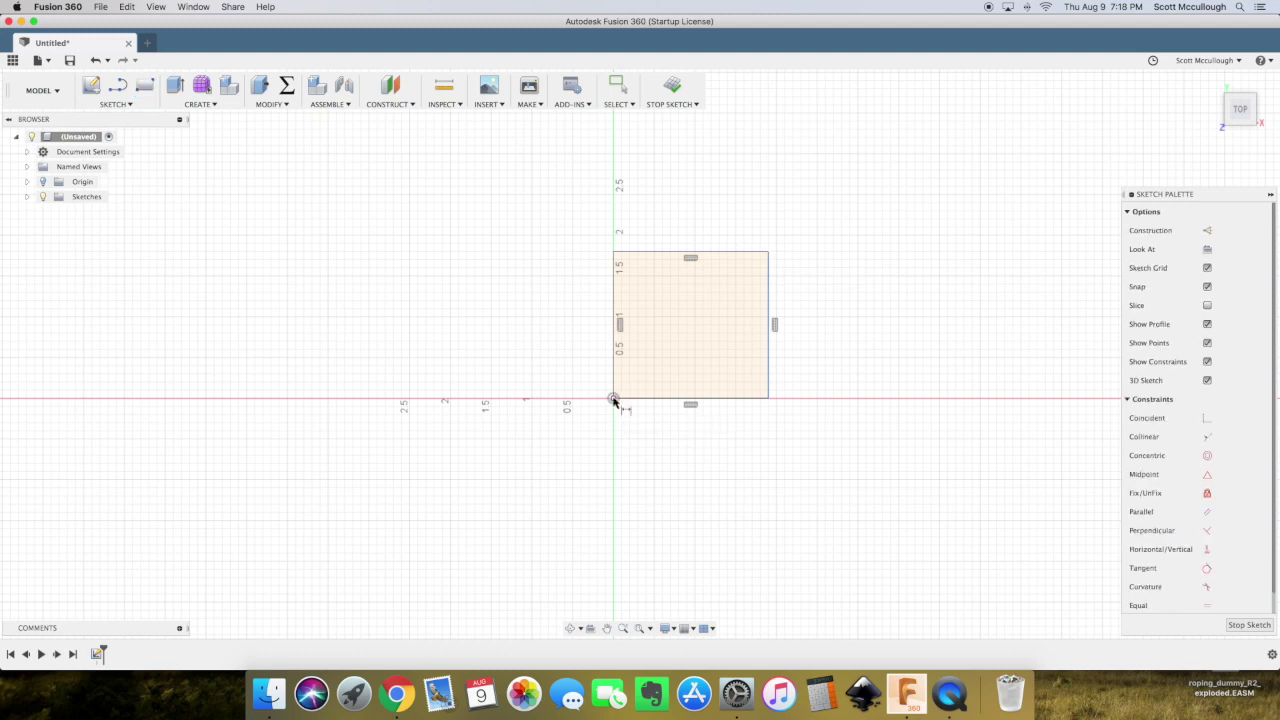
left_click(614, 399)
left_click(613, 253)
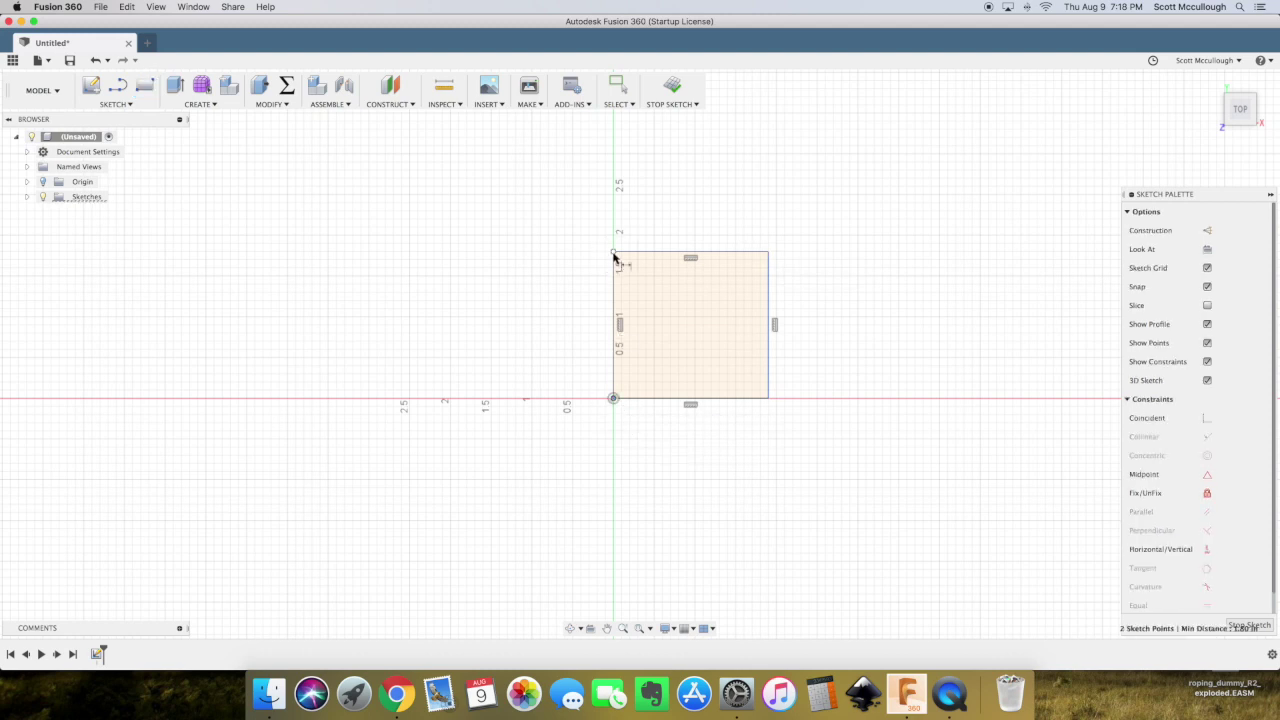
left_click(552, 266)
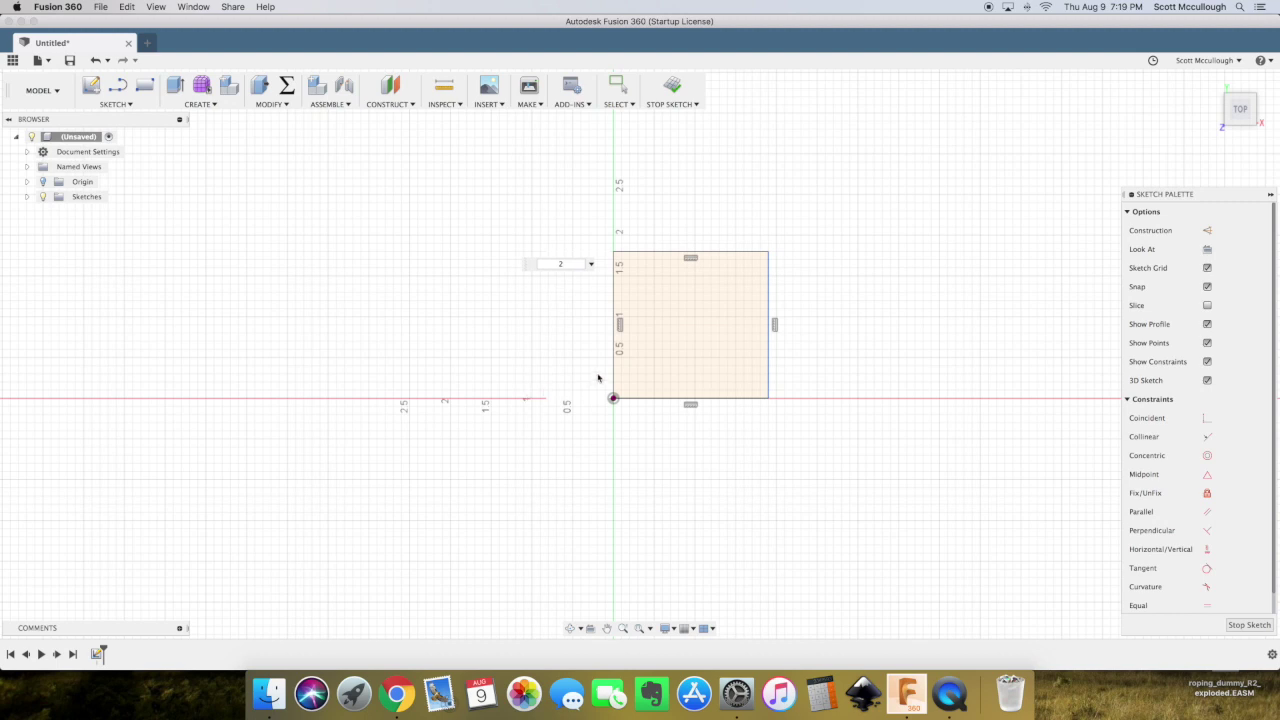
type("2")
key("Return")
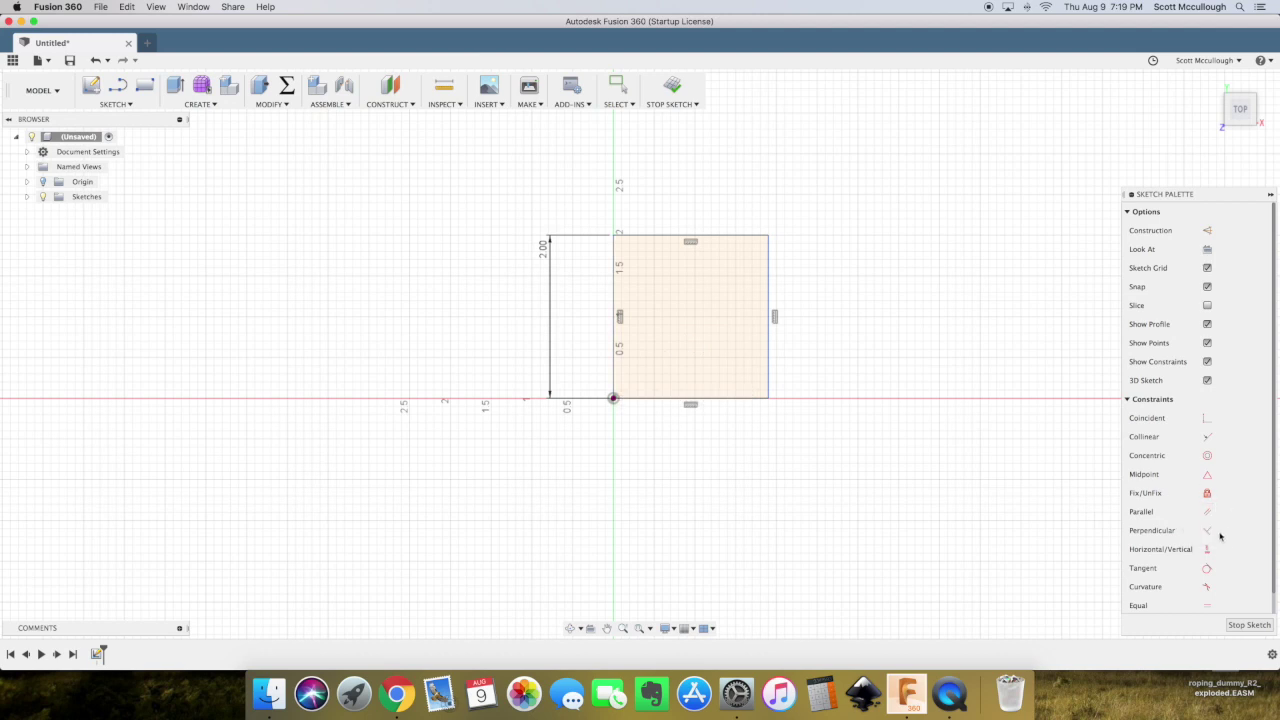
Make the rectangle's left and top edges equal, forming a 2 in square
scroll(1215, 549, "down", 1)
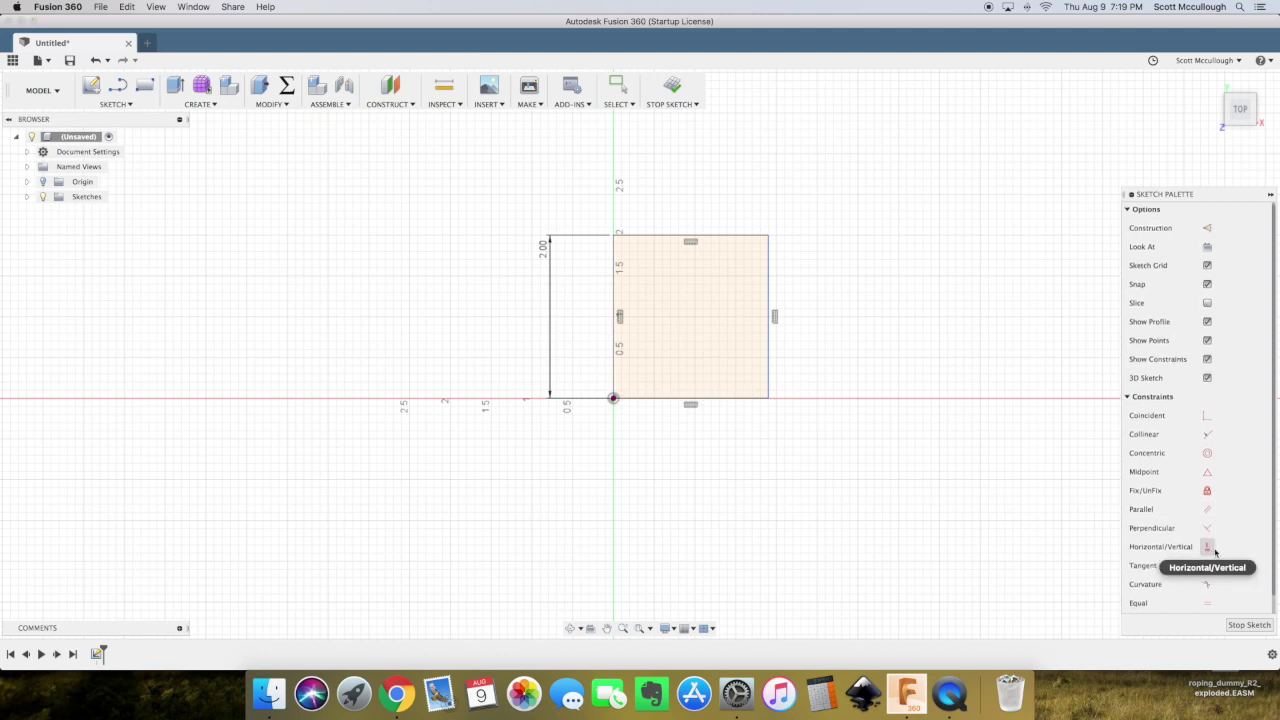
left_click(1207, 604)
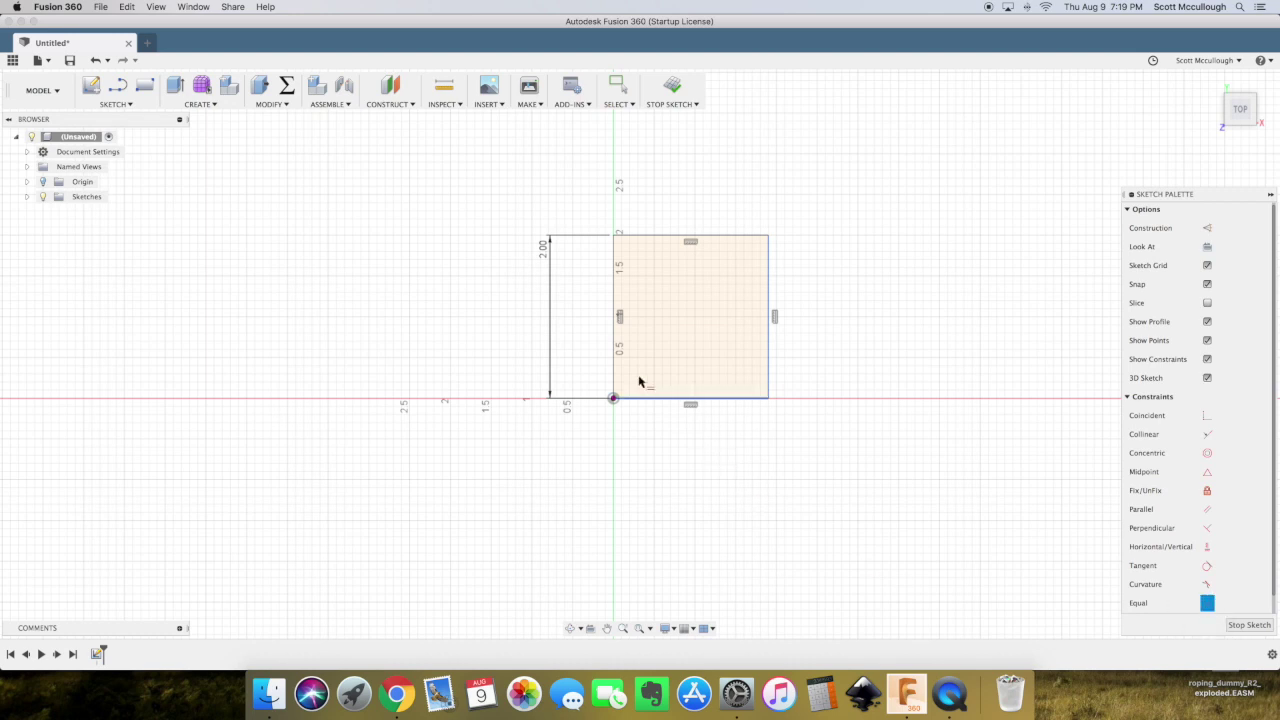
left_click(612, 348)
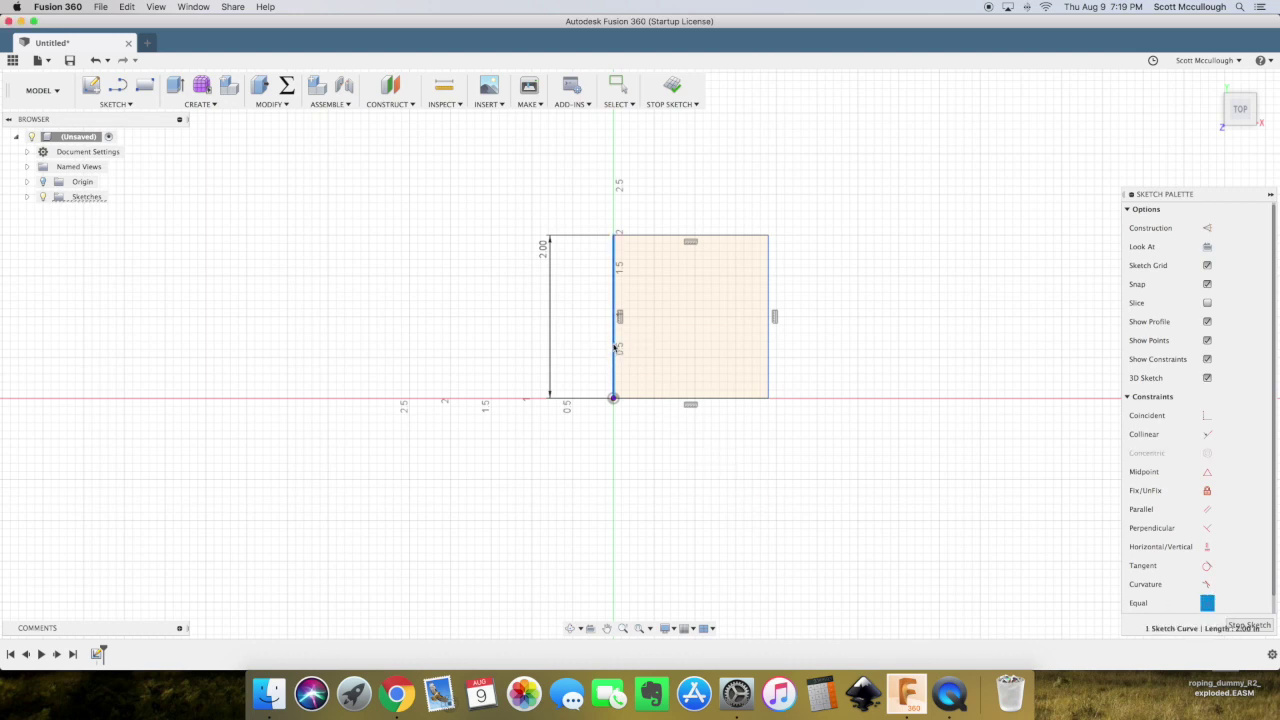
left_click(759, 240)
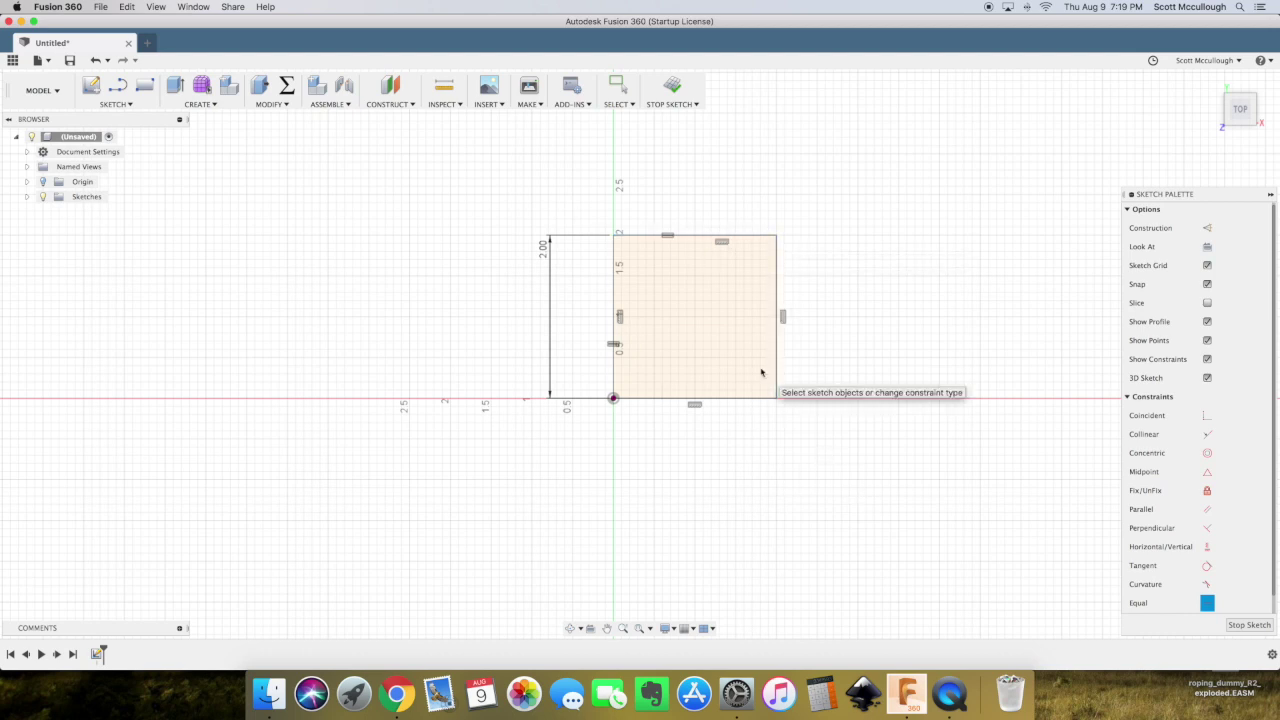
key("Escape")
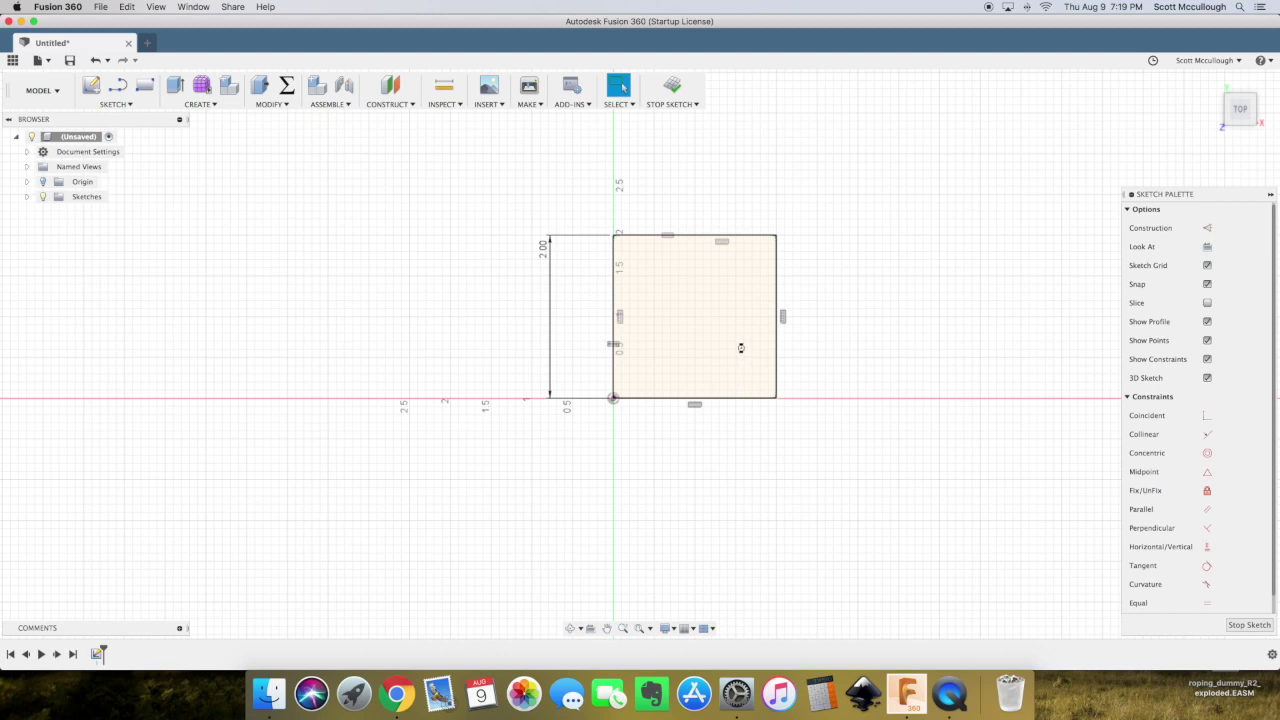
key("e")
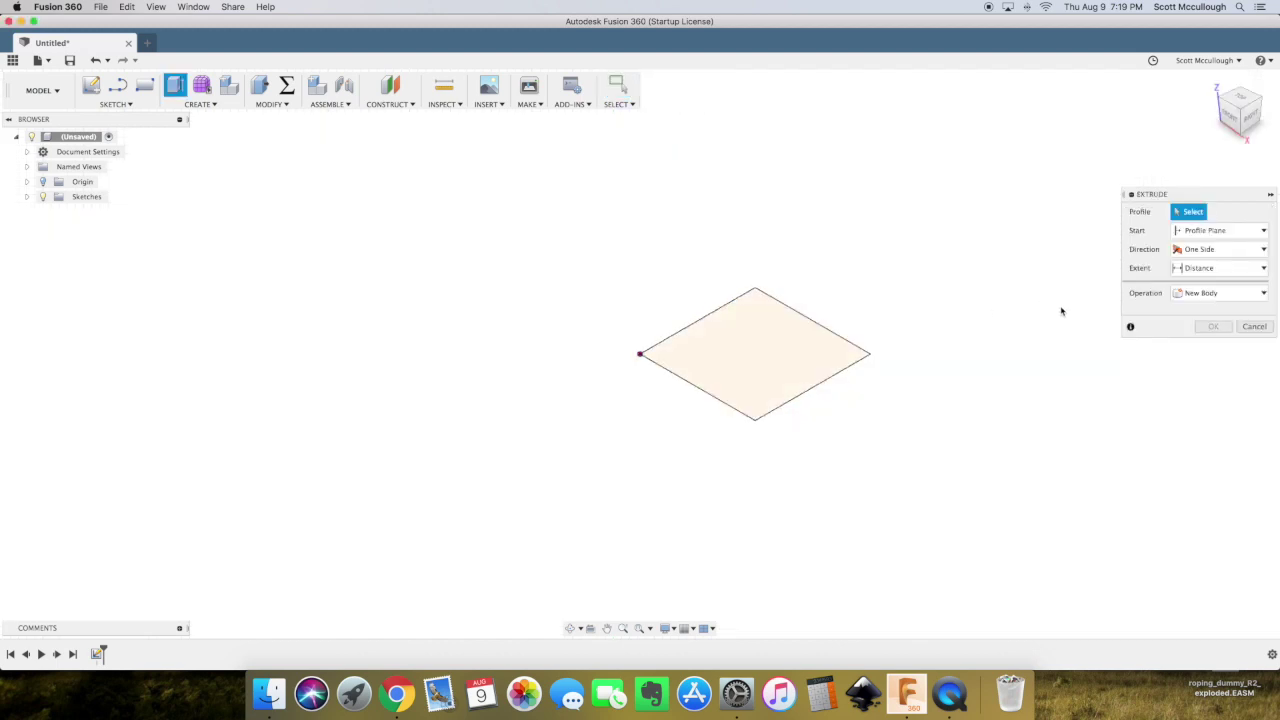
Extrude the square profile 36 in as a New Component
left_click(1220, 293)
left_click(1210, 369)
left_click(728, 350)
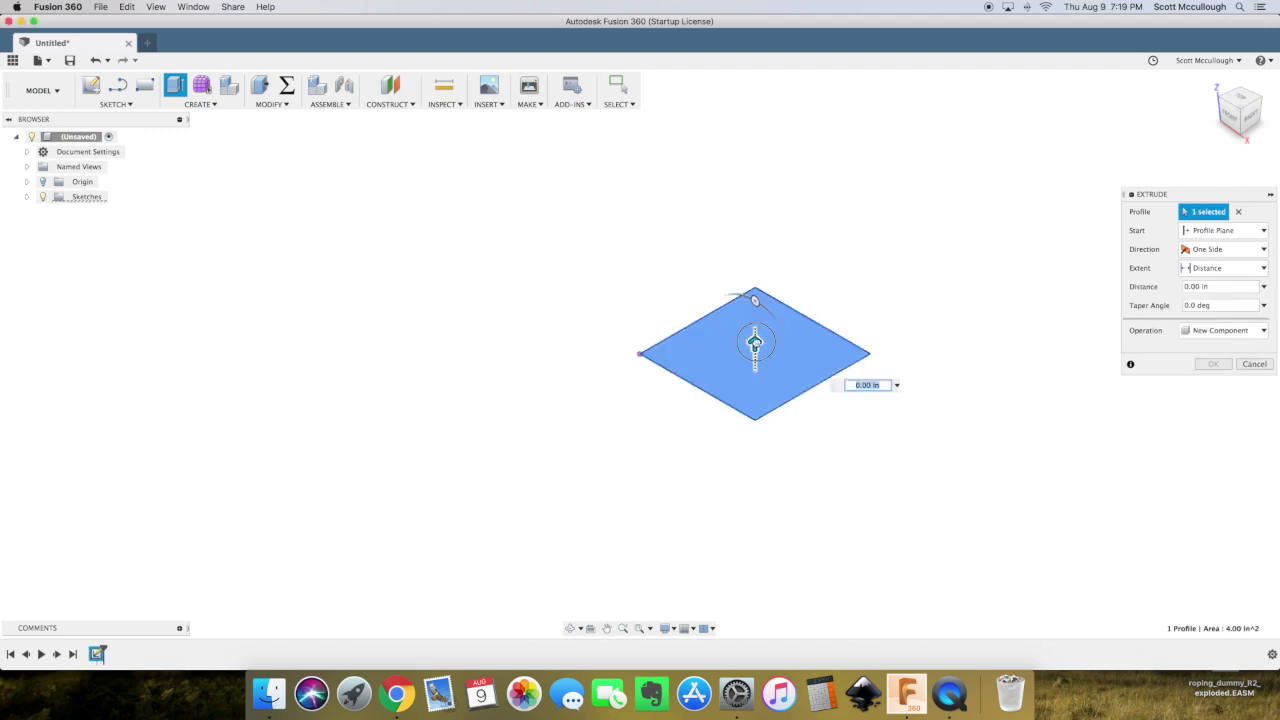
left_click_drag(755, 343, 755, 208)
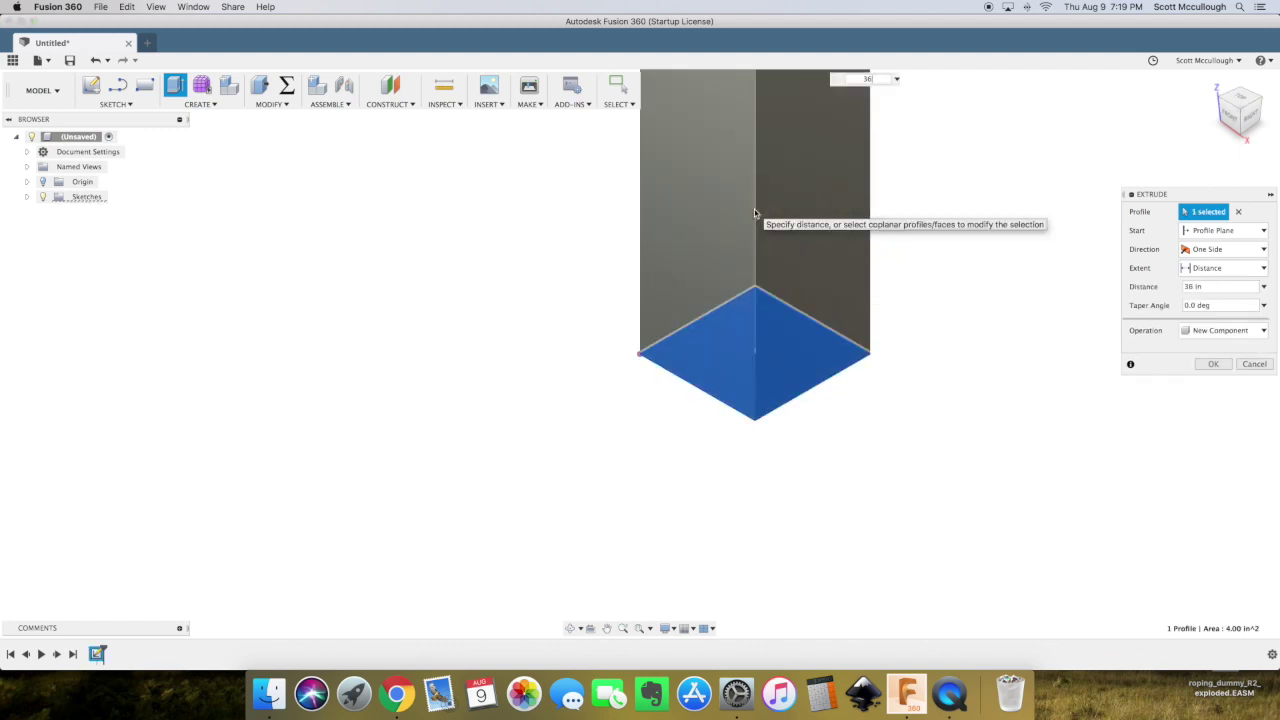
key("Return")
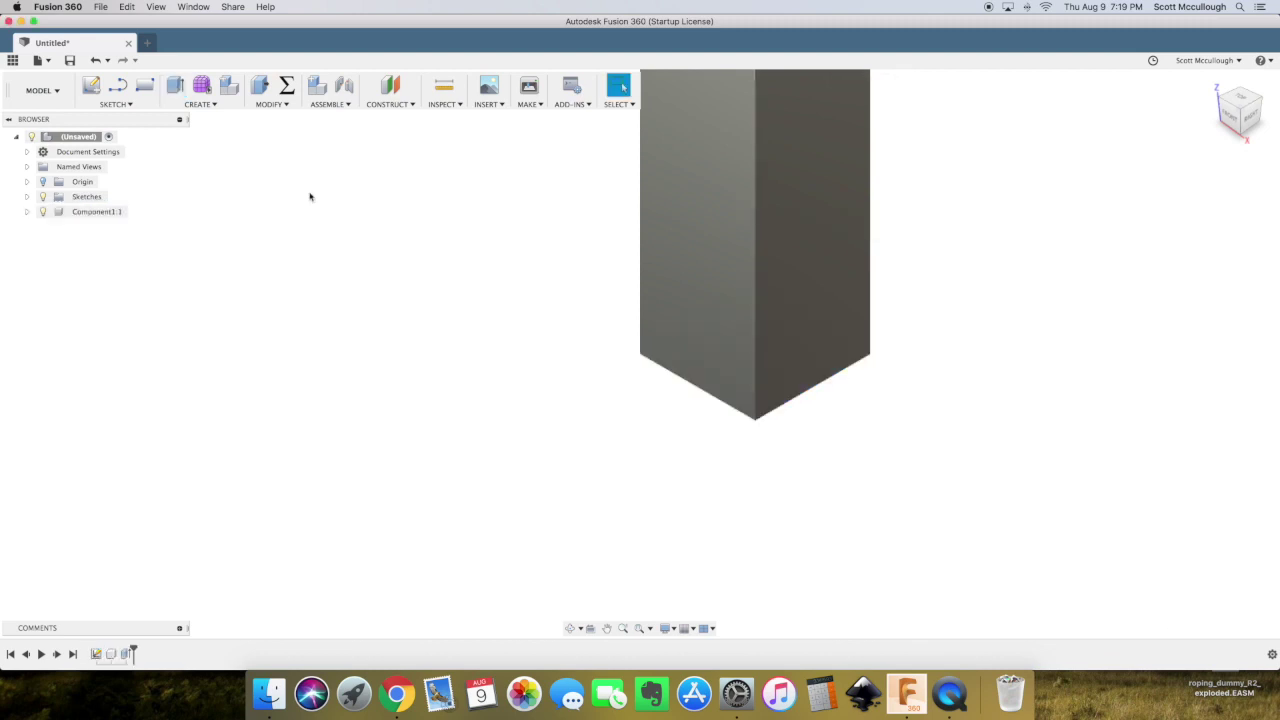
Rename the new component to 'Left Leg'
double_click(85, 212)
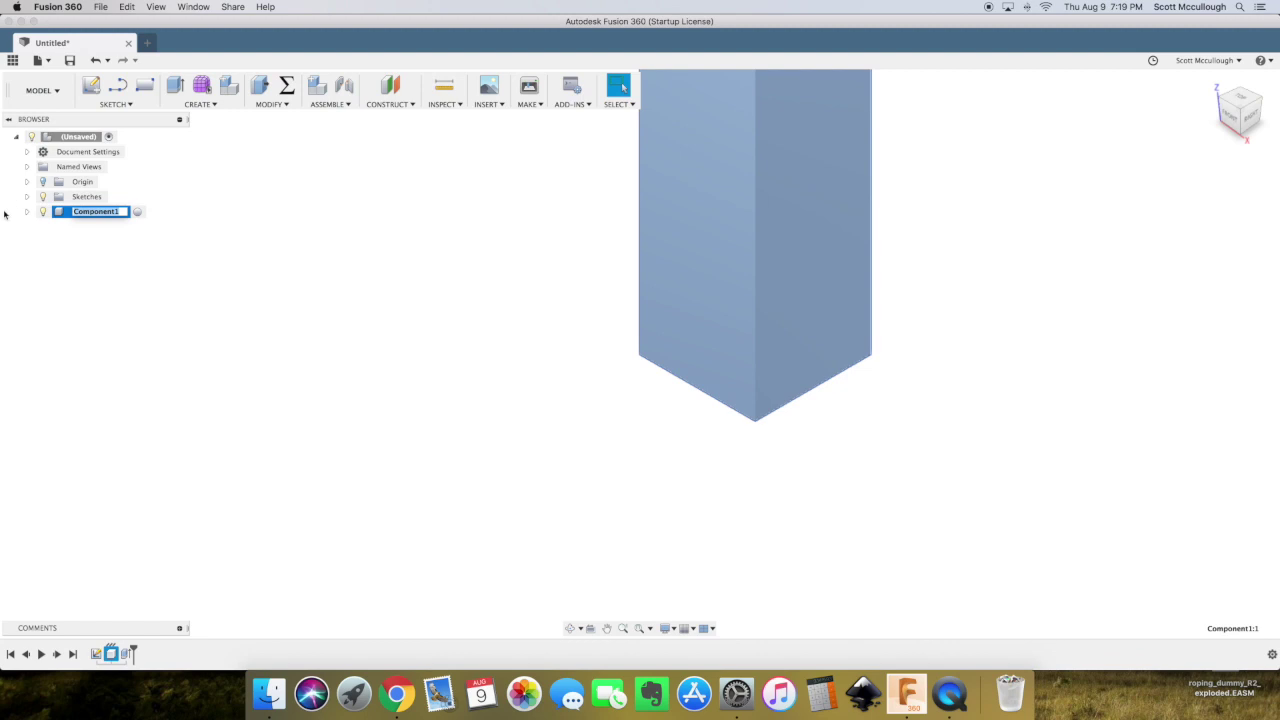
type("Left Leg")
key("Return")
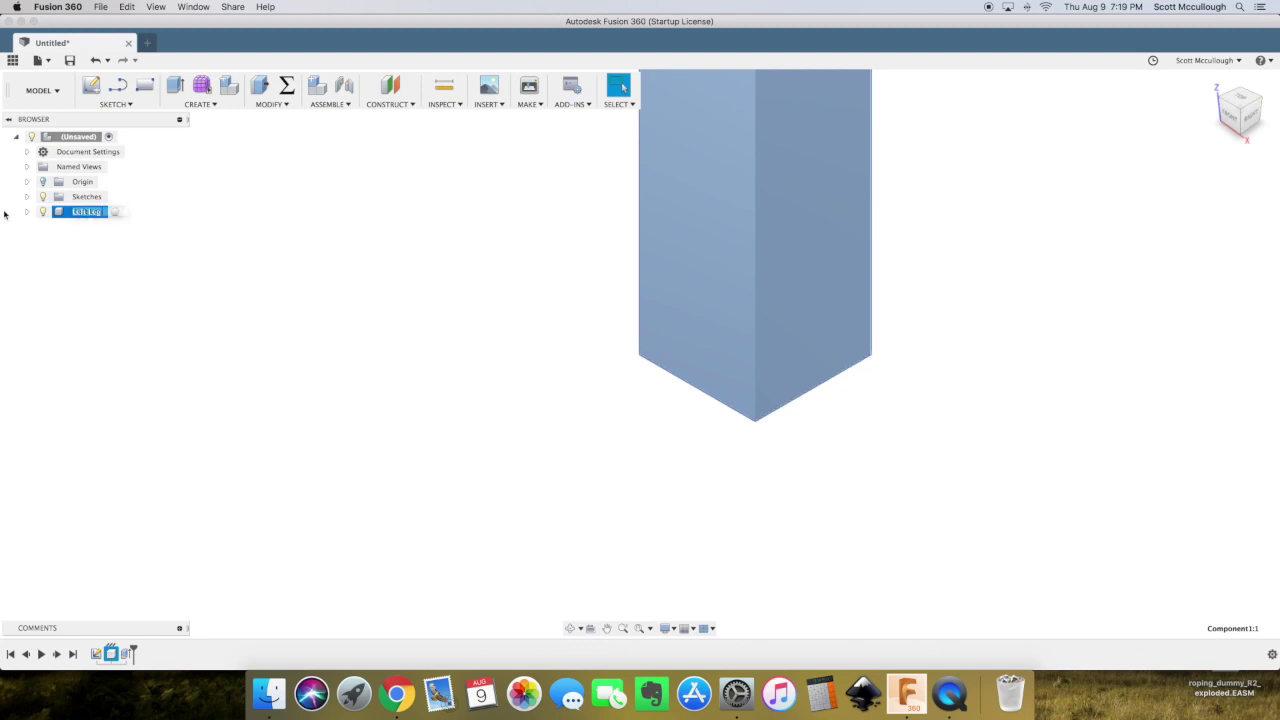
left_click(386, 336)
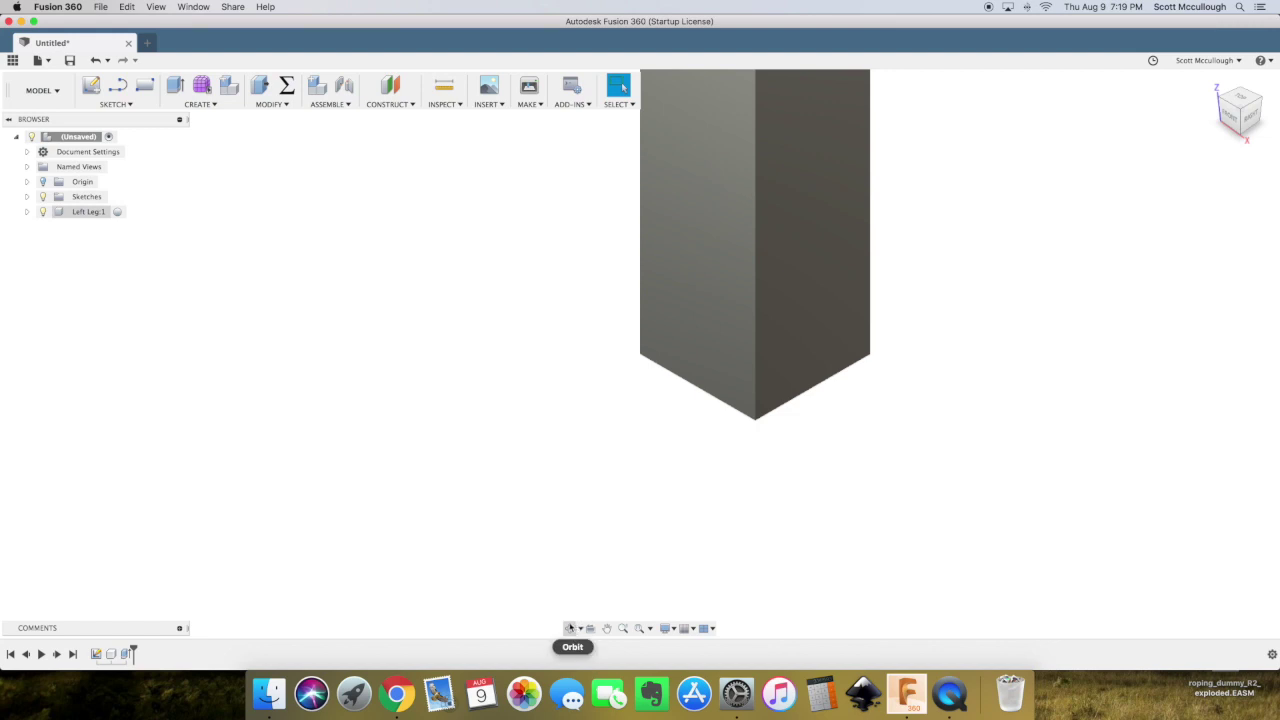
scroll(598, 438, "down", 6)
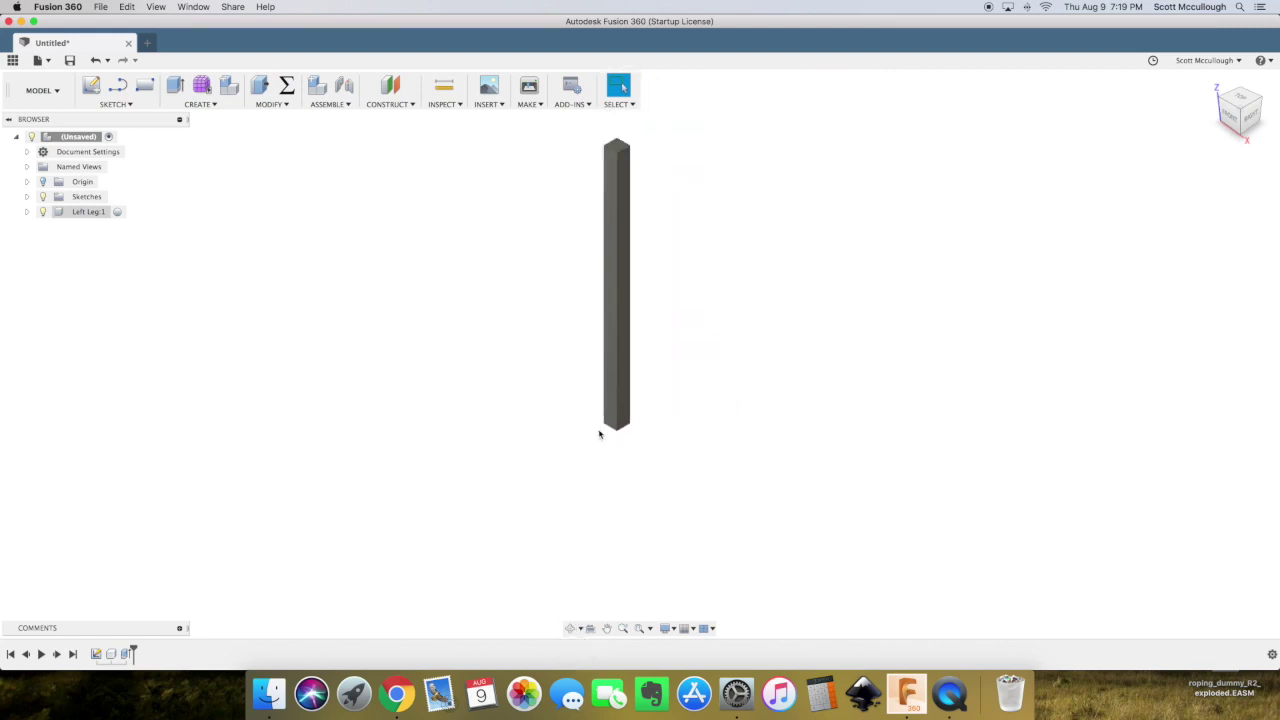
scroll(599, 433, "down", 3)
scroll(590, 376, "up", 3)
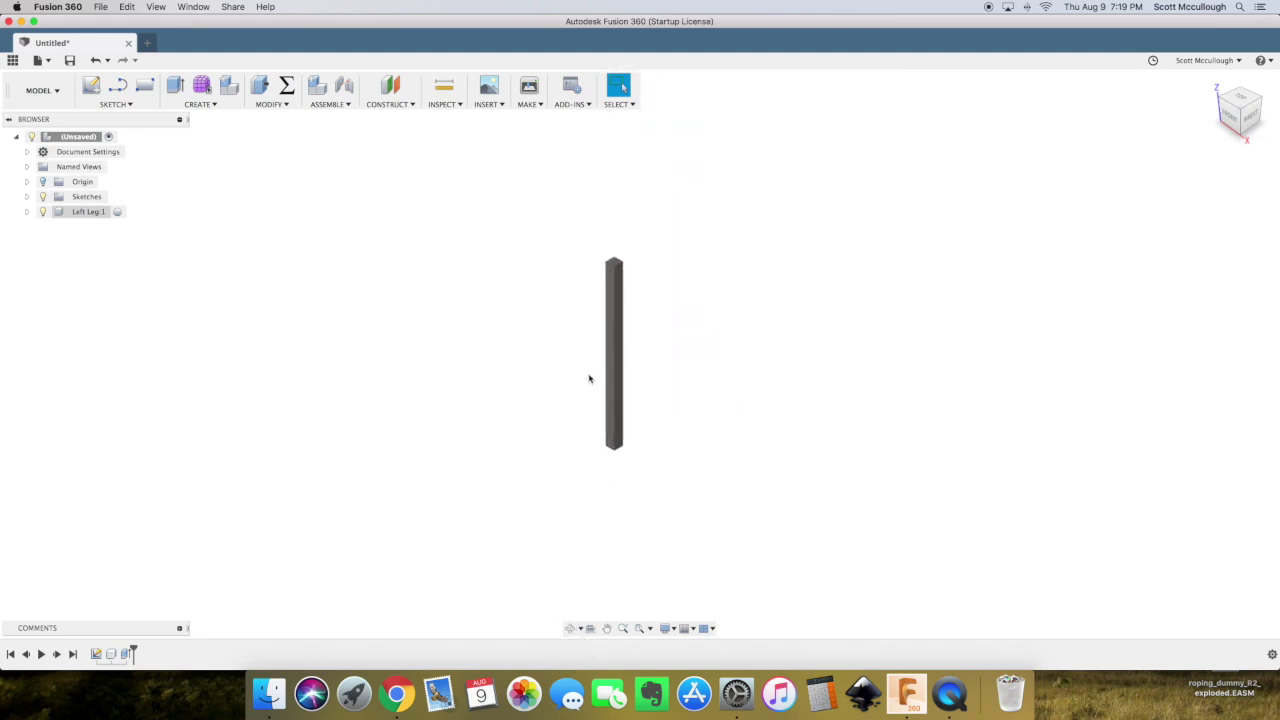
scroll(589, 378, "up", 2)
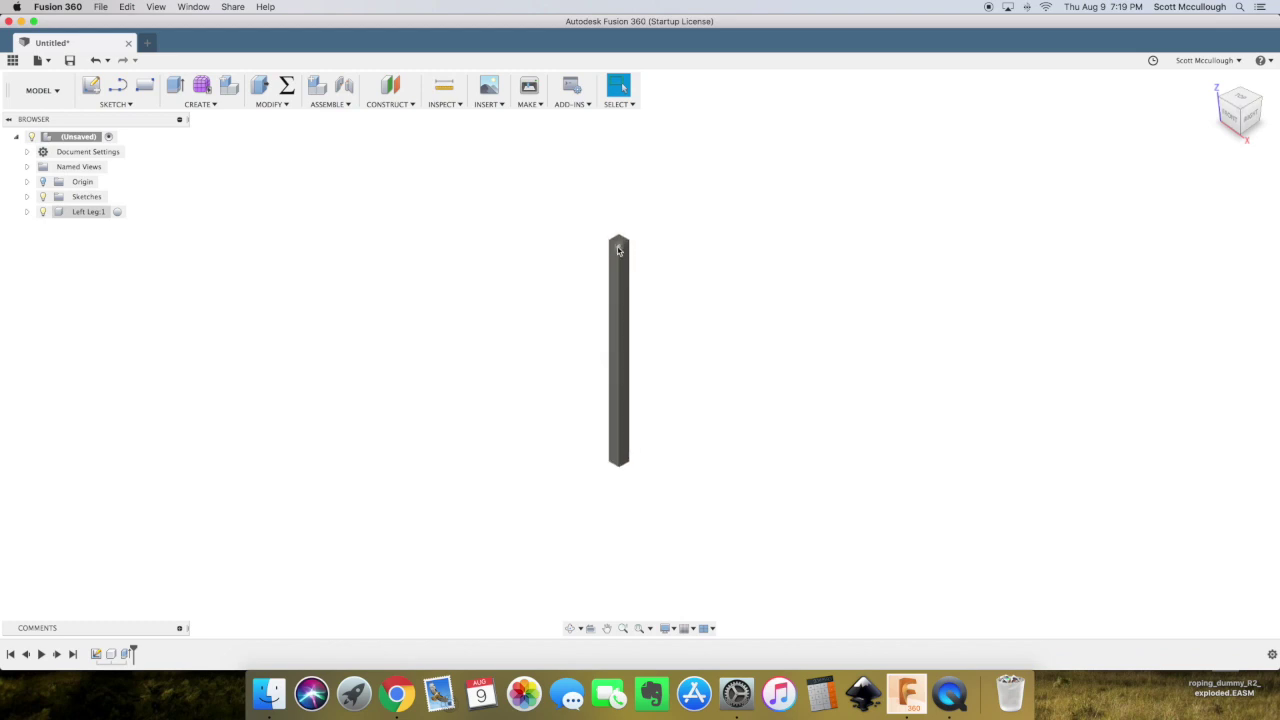
scroll(598, 542, "up", 2)
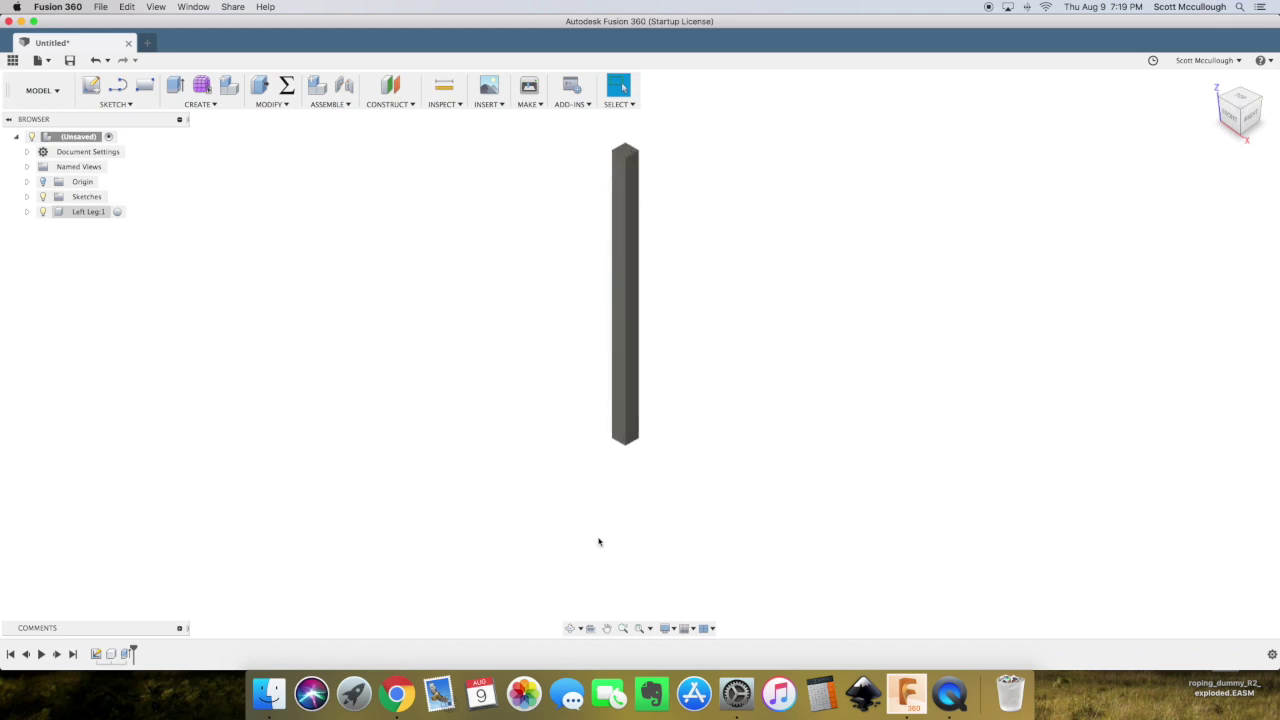
scroll(598, 542, "up", 2)
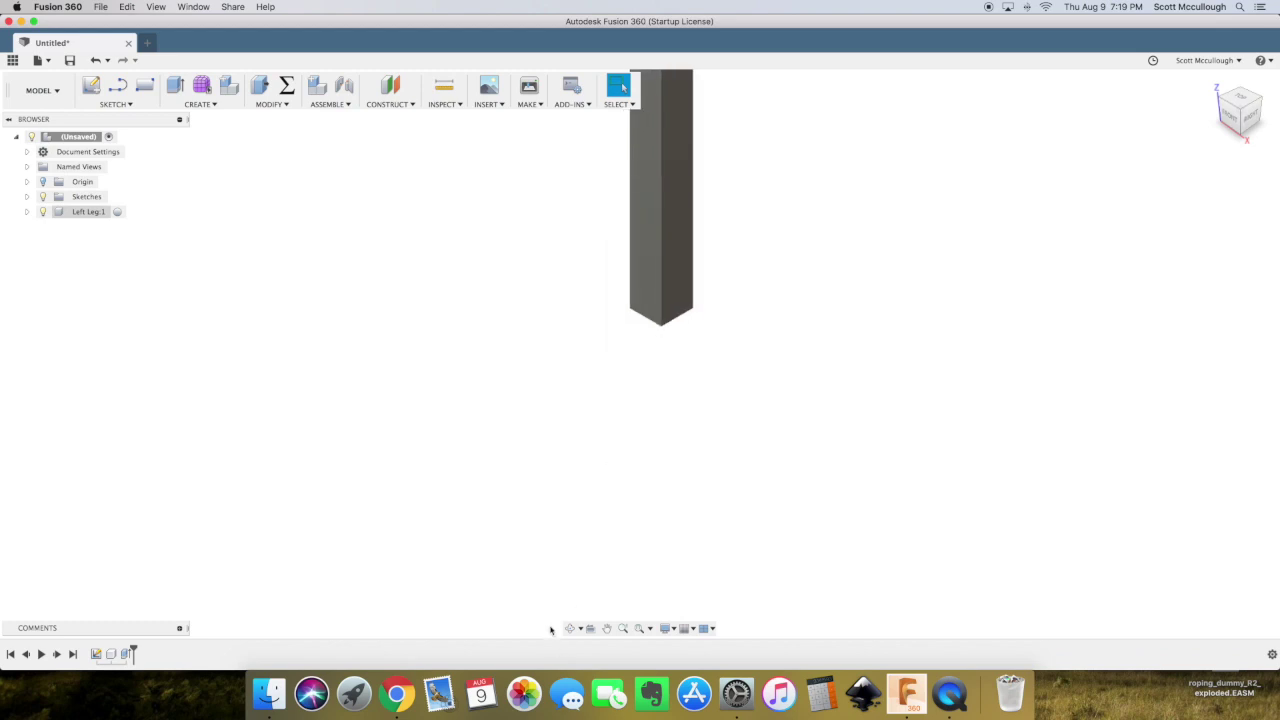
left_click(607, 628)
left_click_drag(579, 362, 436, 506)
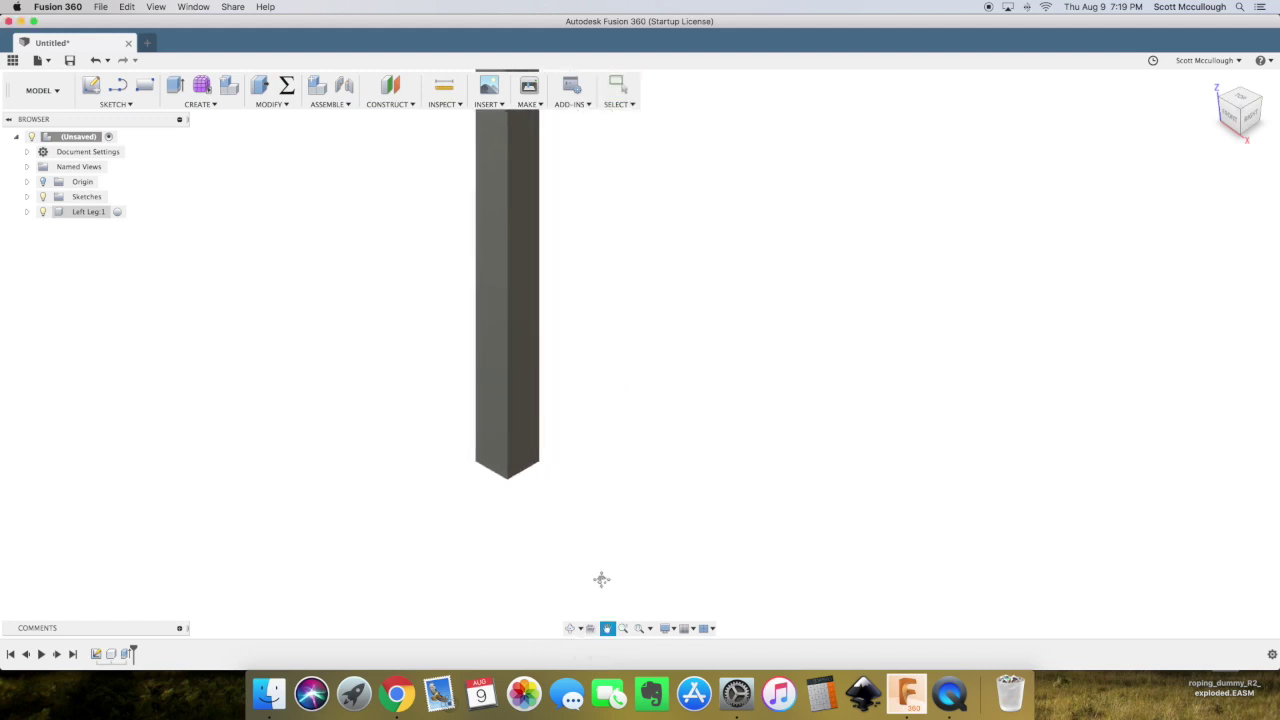
left_click(571, 629)
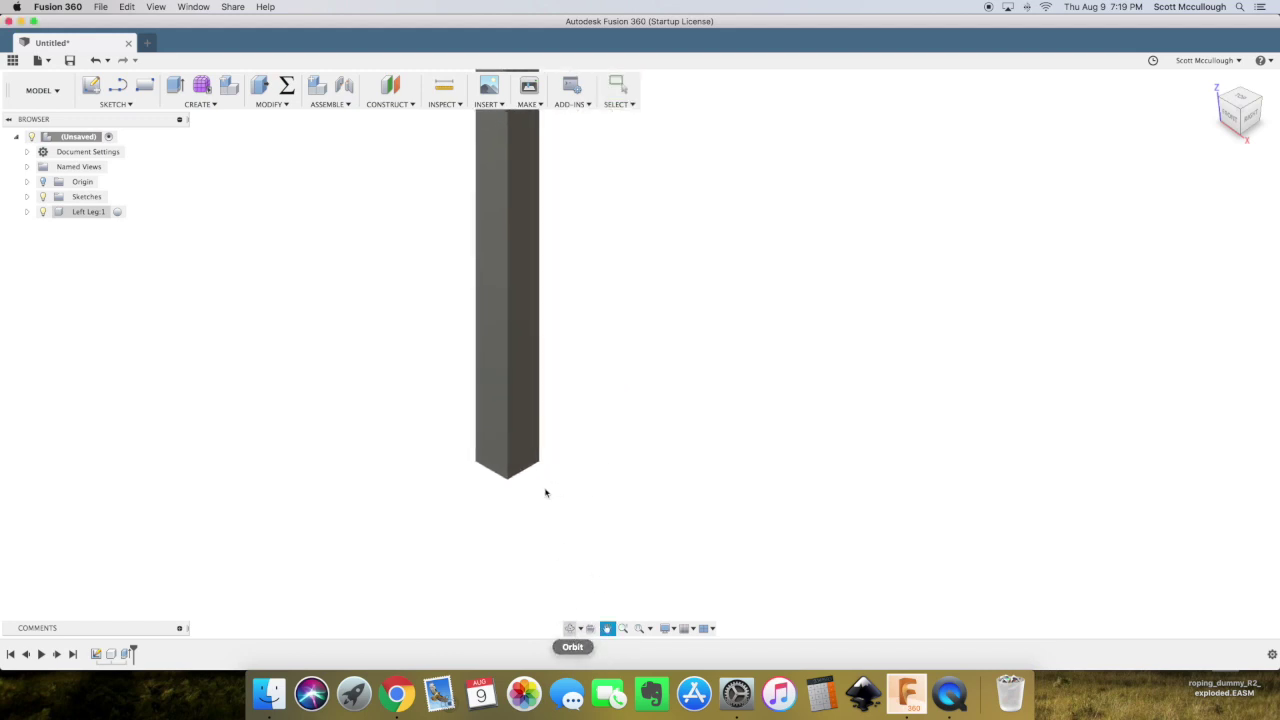
left_click_drag(537, 486, 517, 484)
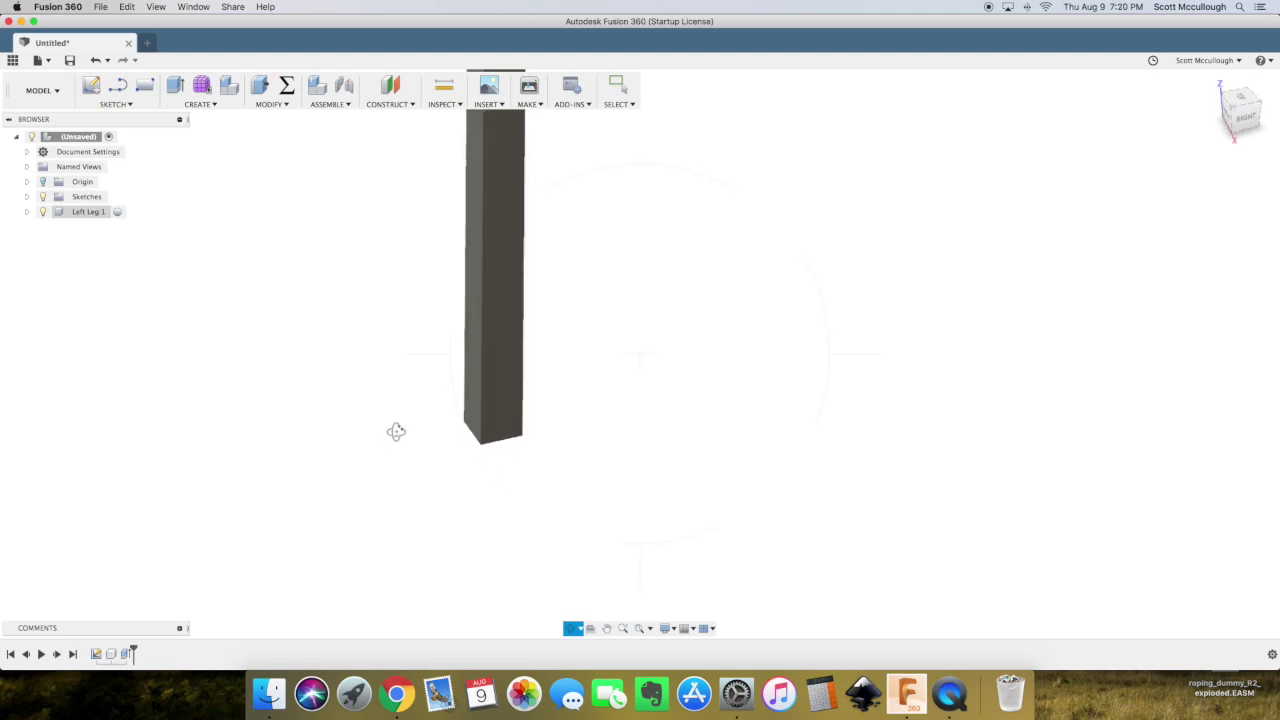
key("Escape")
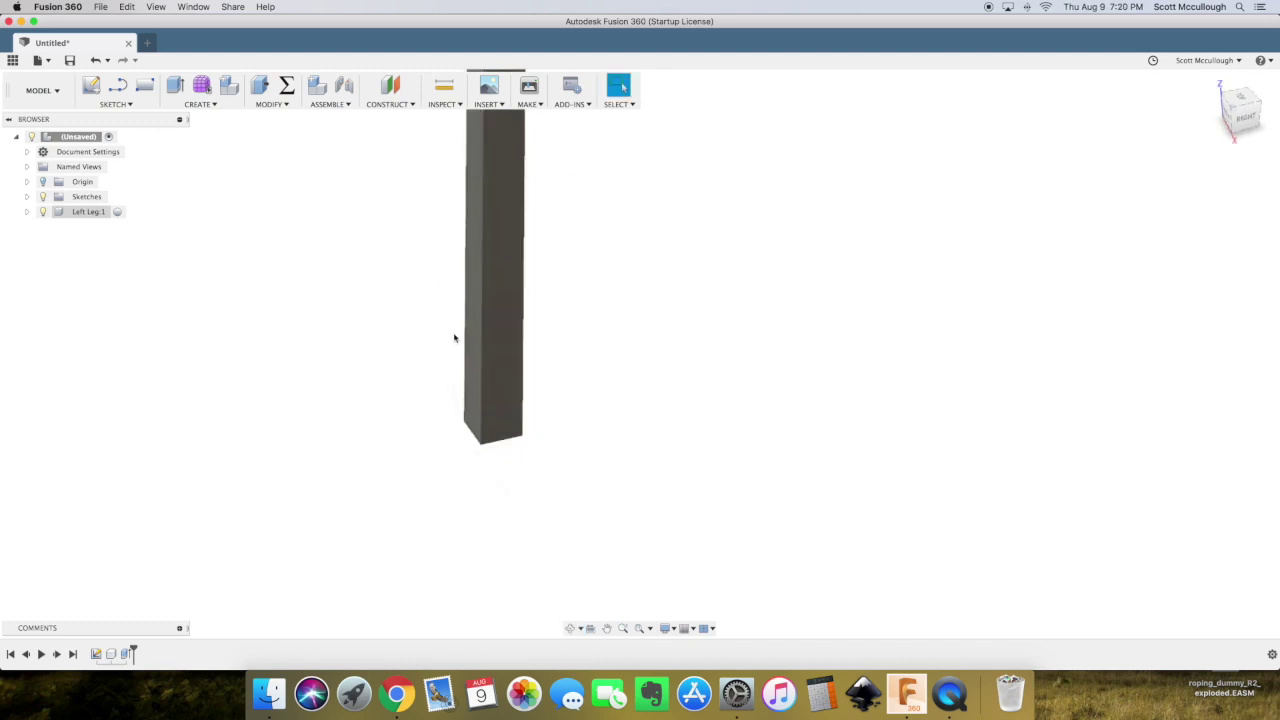
Start a sketch on the post's bottom face and orbit to a 3-D view
left_click(93, 88)
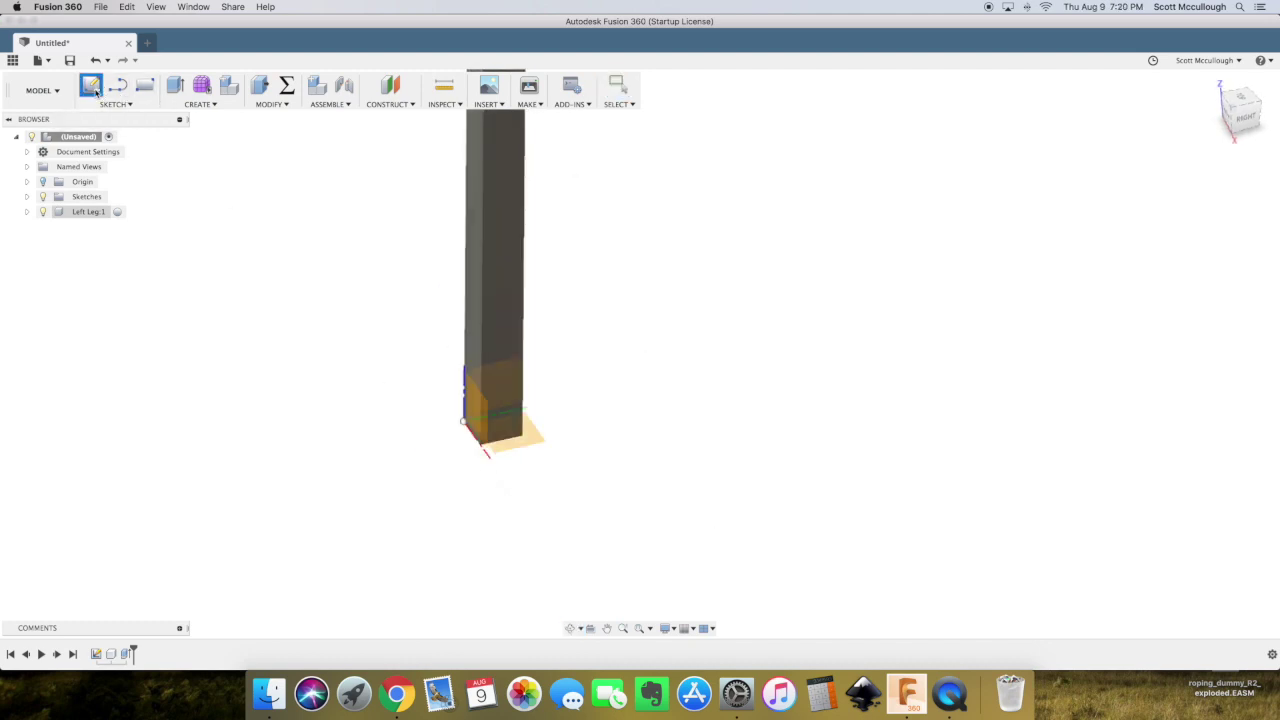
left_click(543, 447)
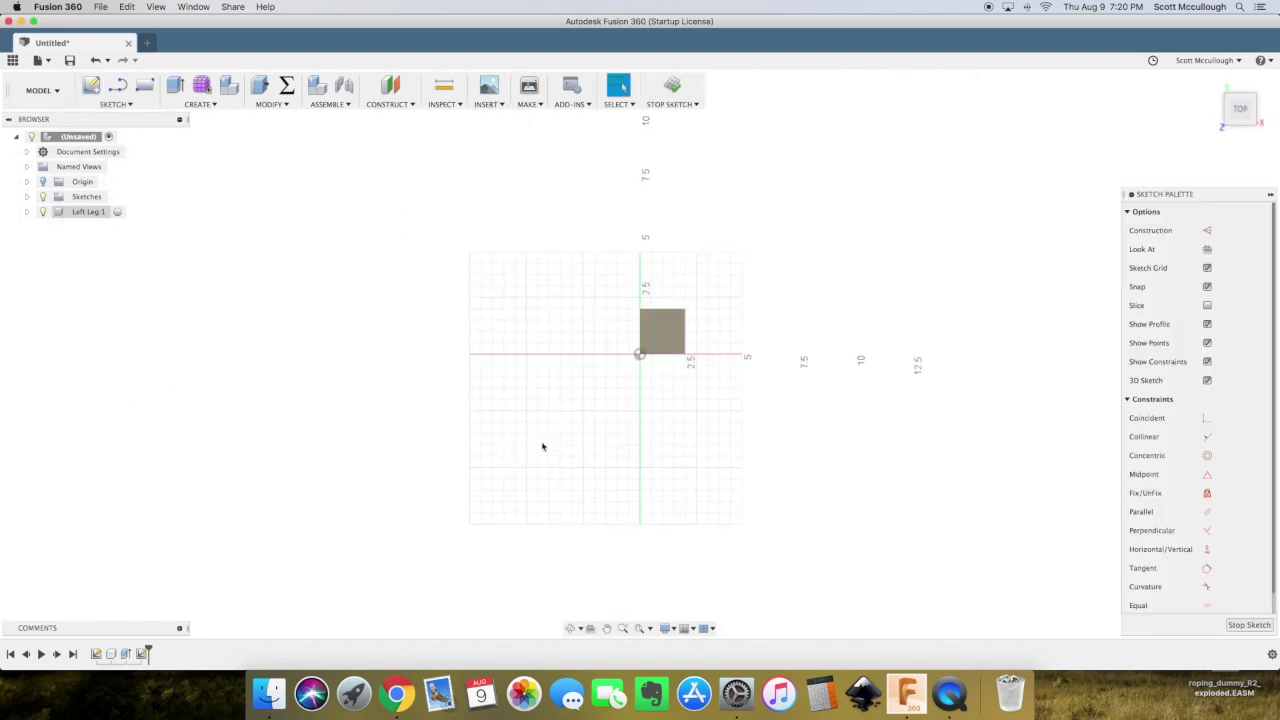
left_click(571, 628)
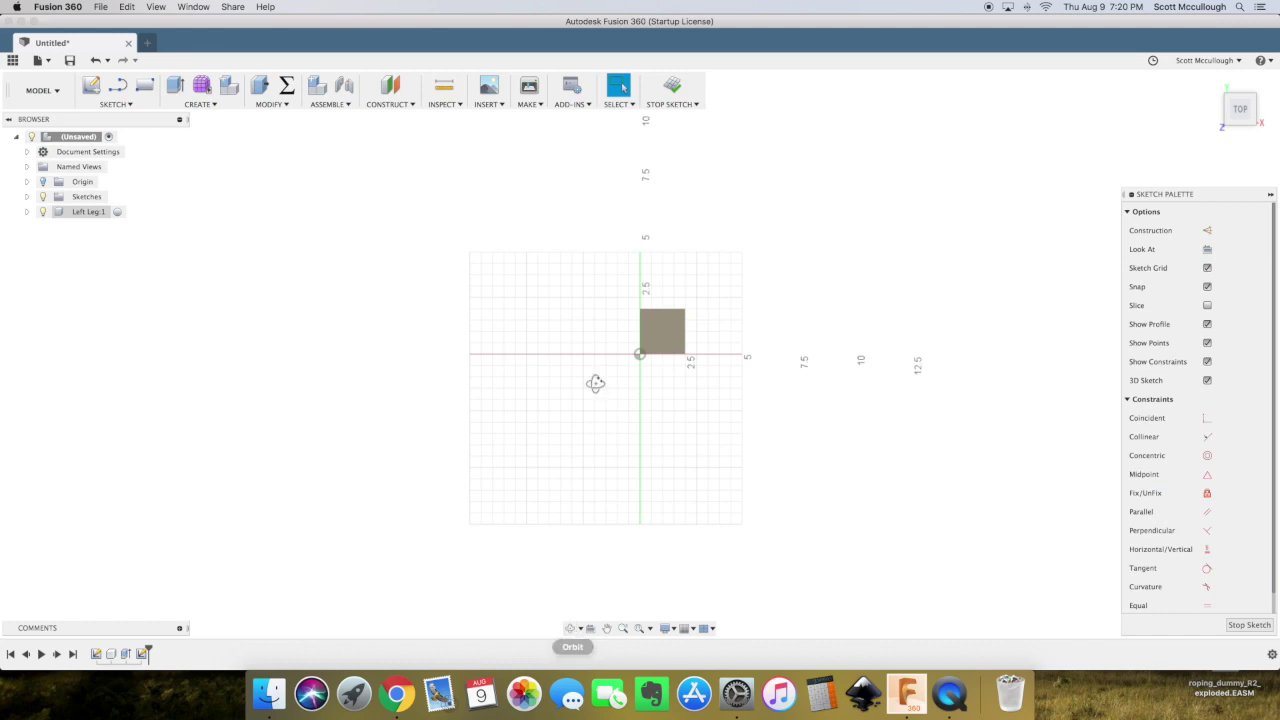
mouse_move(594, 380)
left_mouse_down()
mouse_move(553, 368)
mouse_move(609, 380)
mouse_move(600, 340)
mouse_move(629, 351)
mouse_move(668, 414)
left_mouse_up()
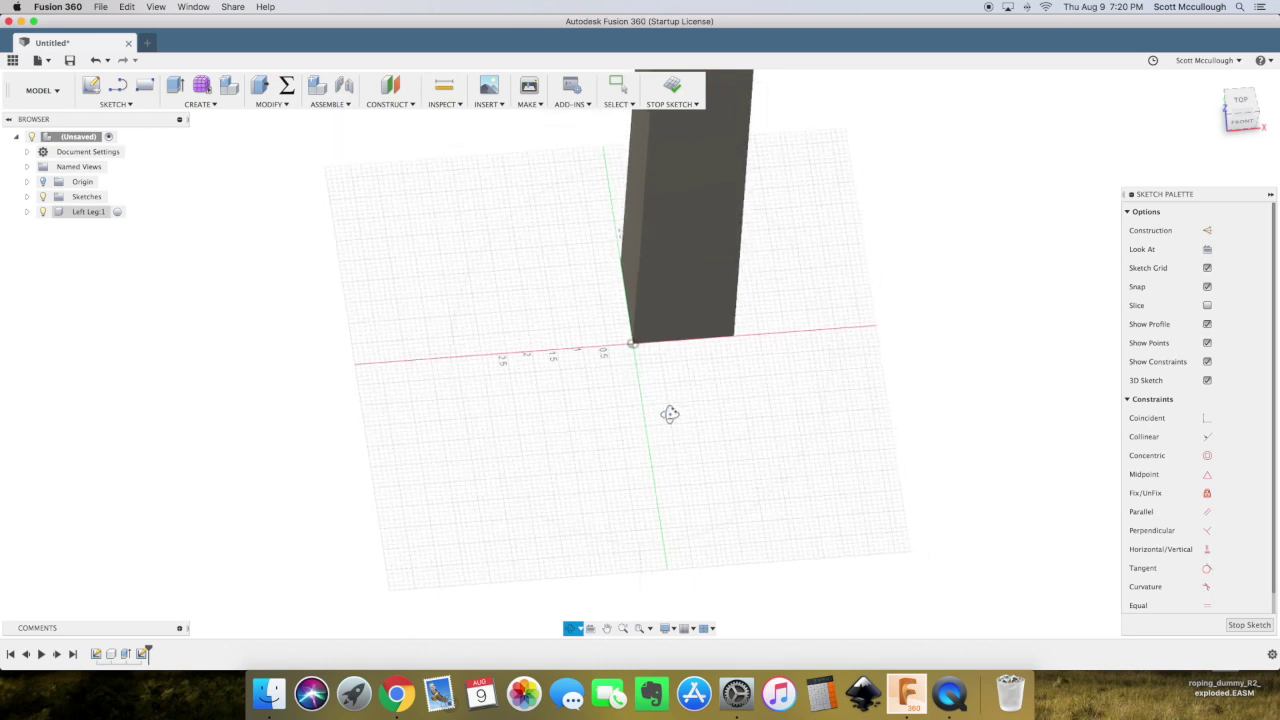
Draw a 2-point rectangle and dimension its width to 2 in
key("r")
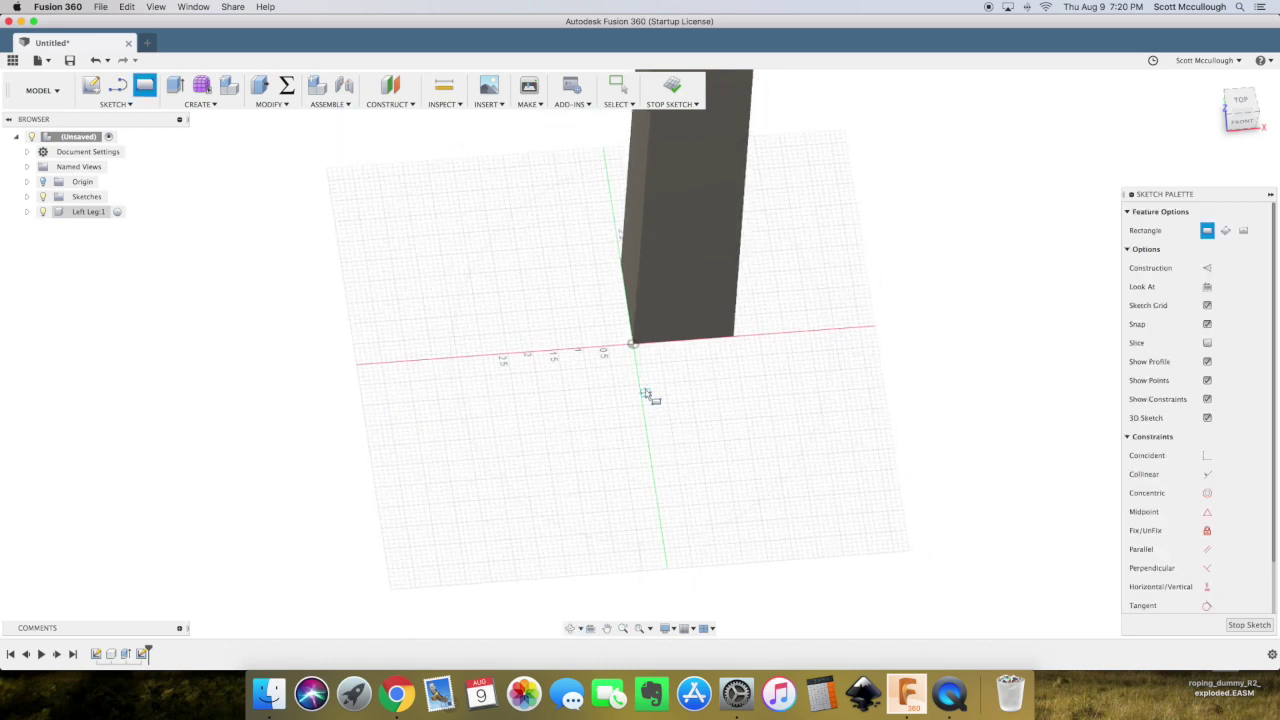
left_click(641, 395)
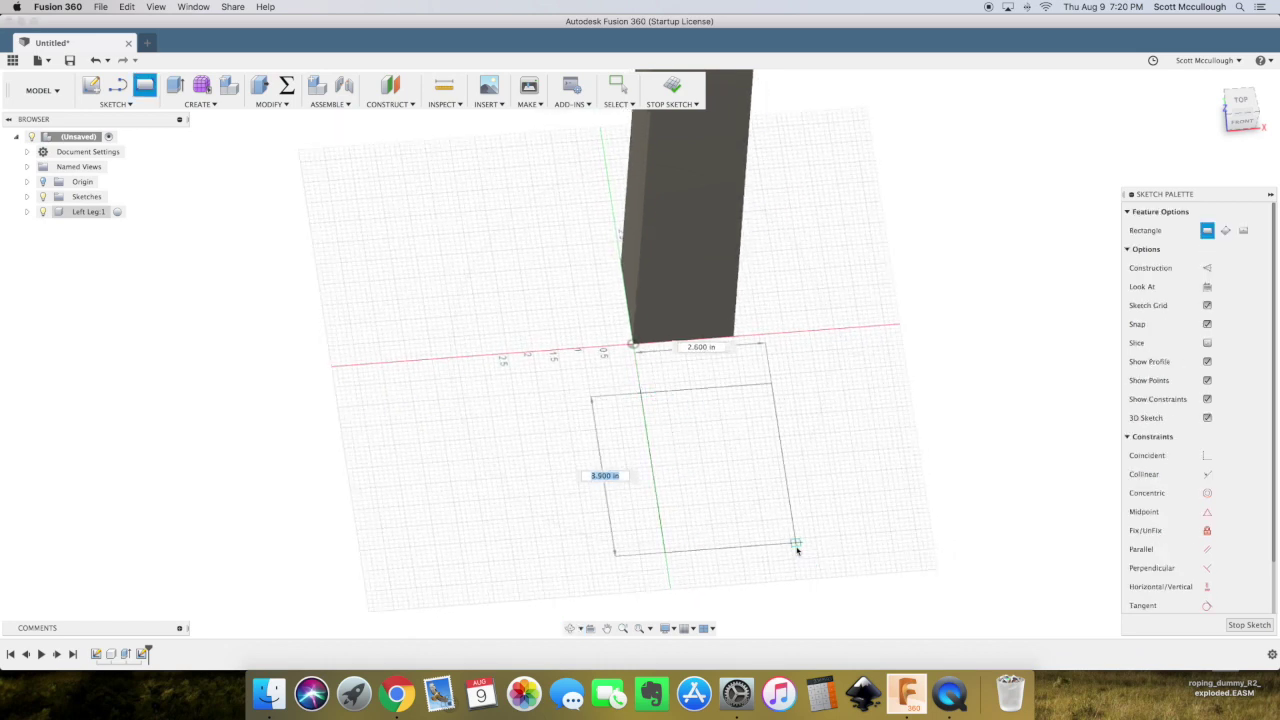
left_click(791, 577)
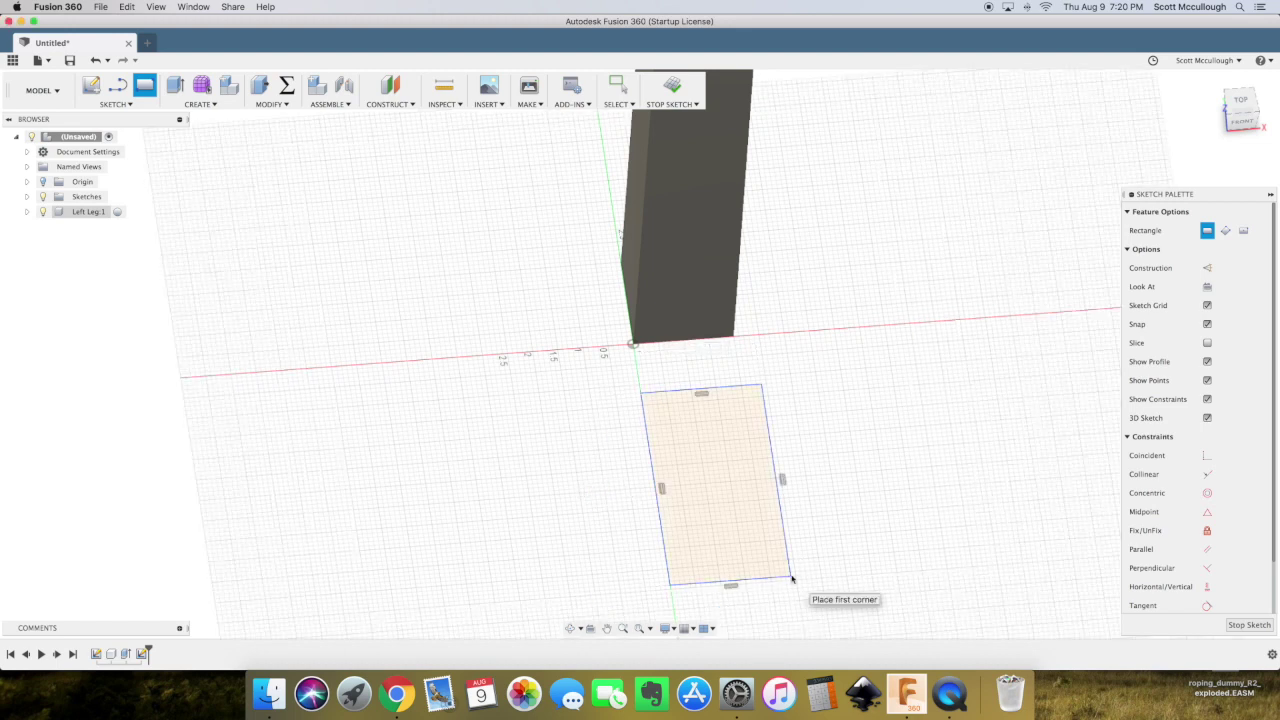
key("Escape")
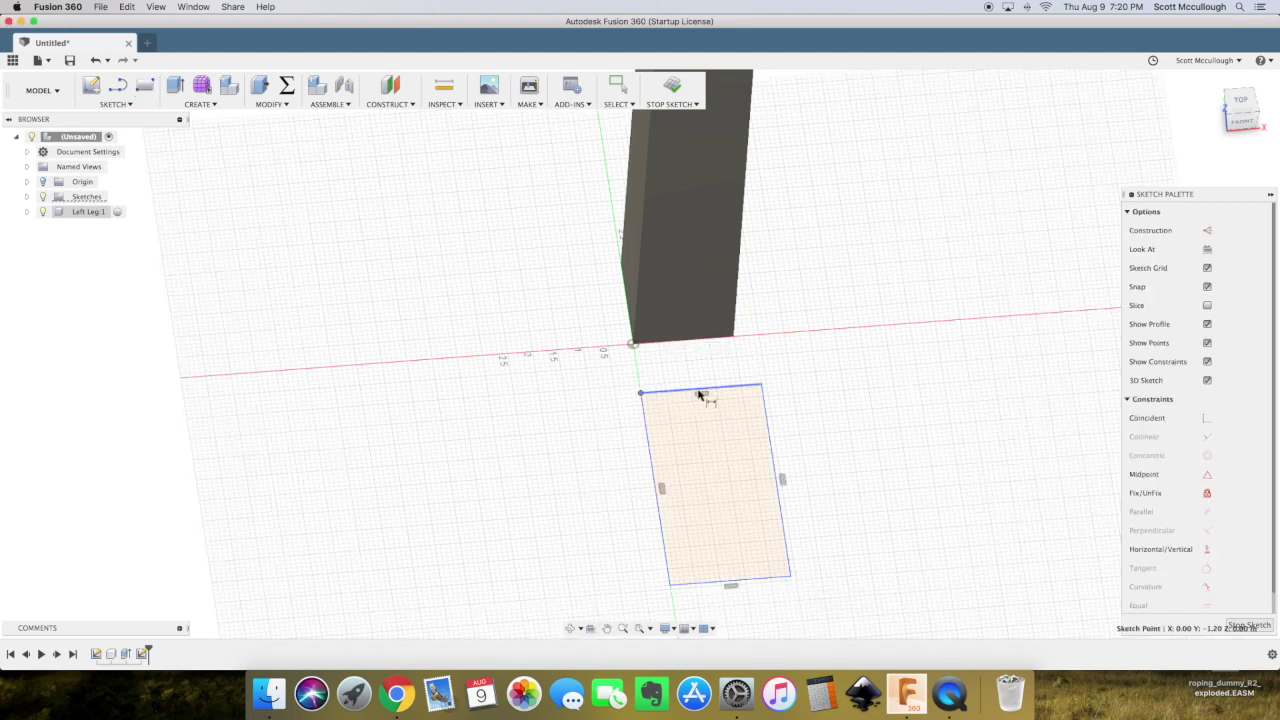
left_click(761, 388)
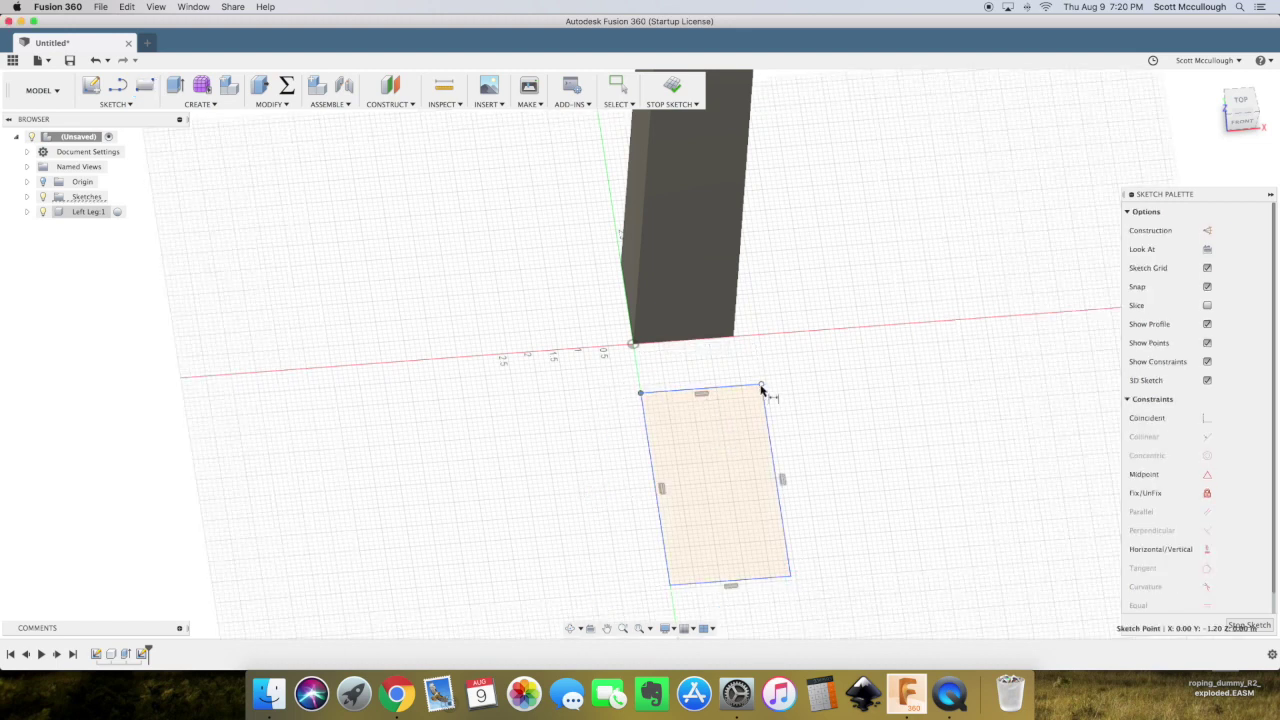
left_click(838, 339)
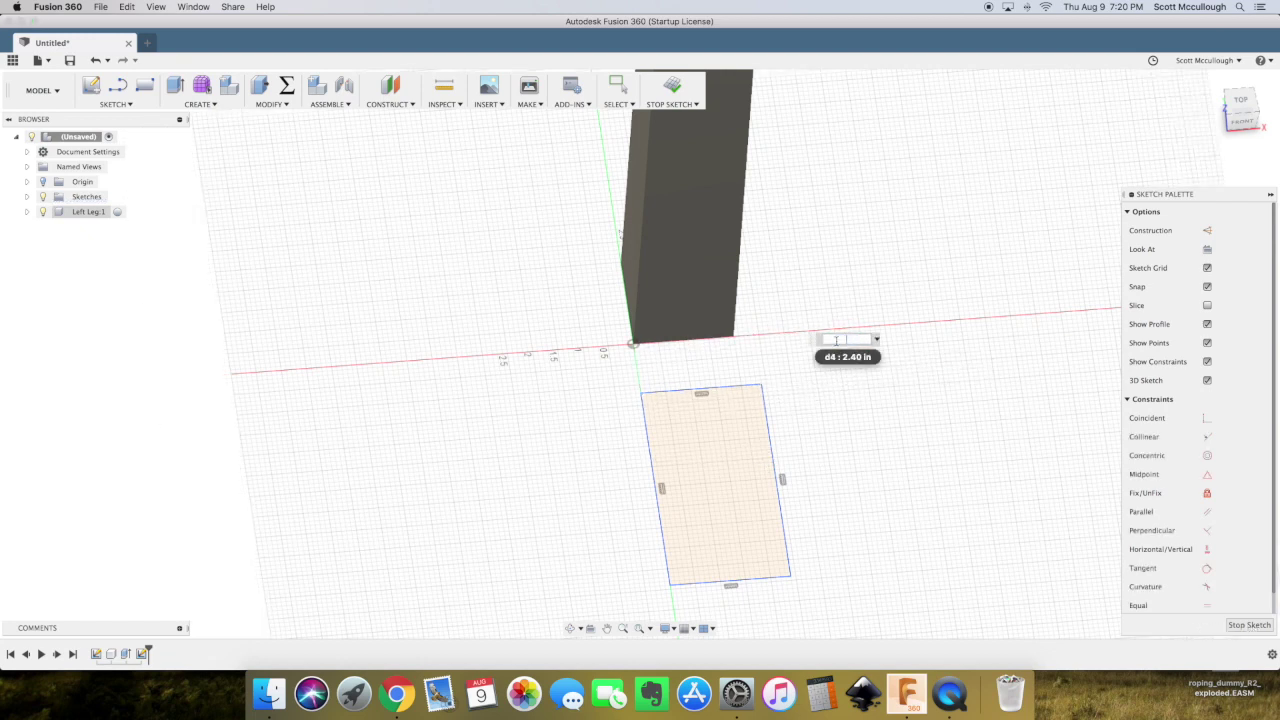
type("2")
key("Return")
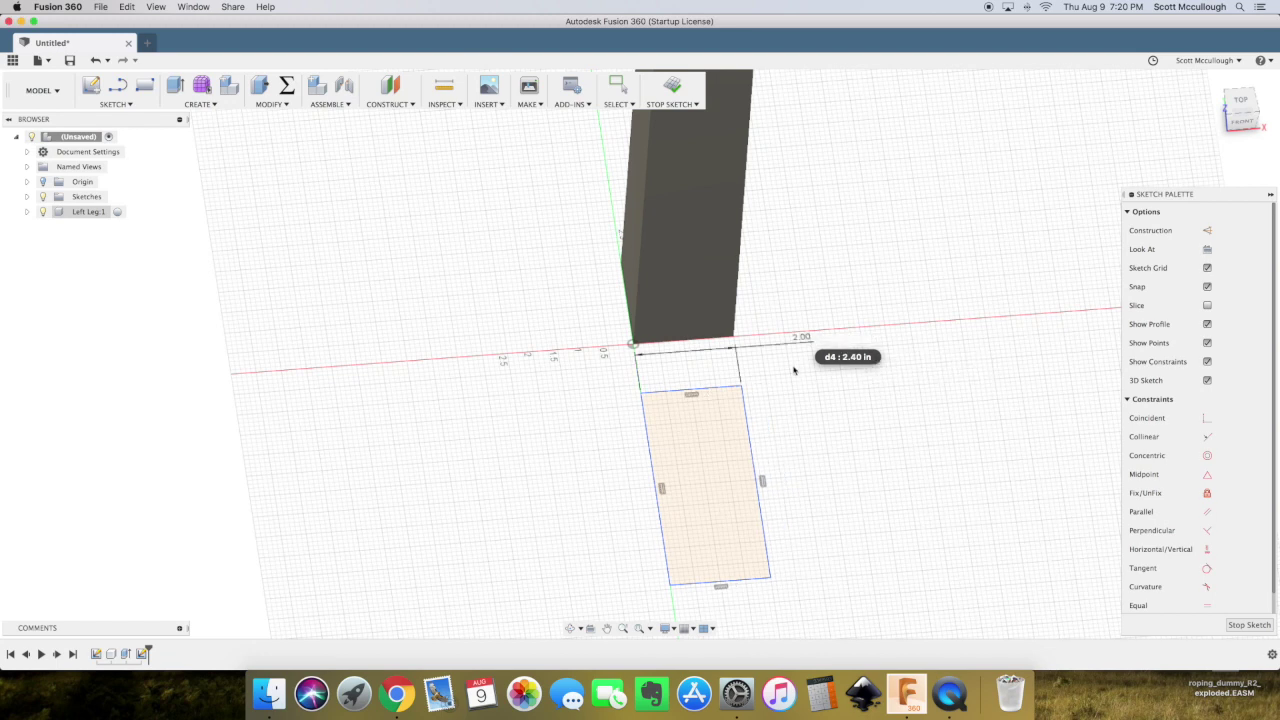
Dimension the rectangle's length to 10 in
left_click(741, 387)
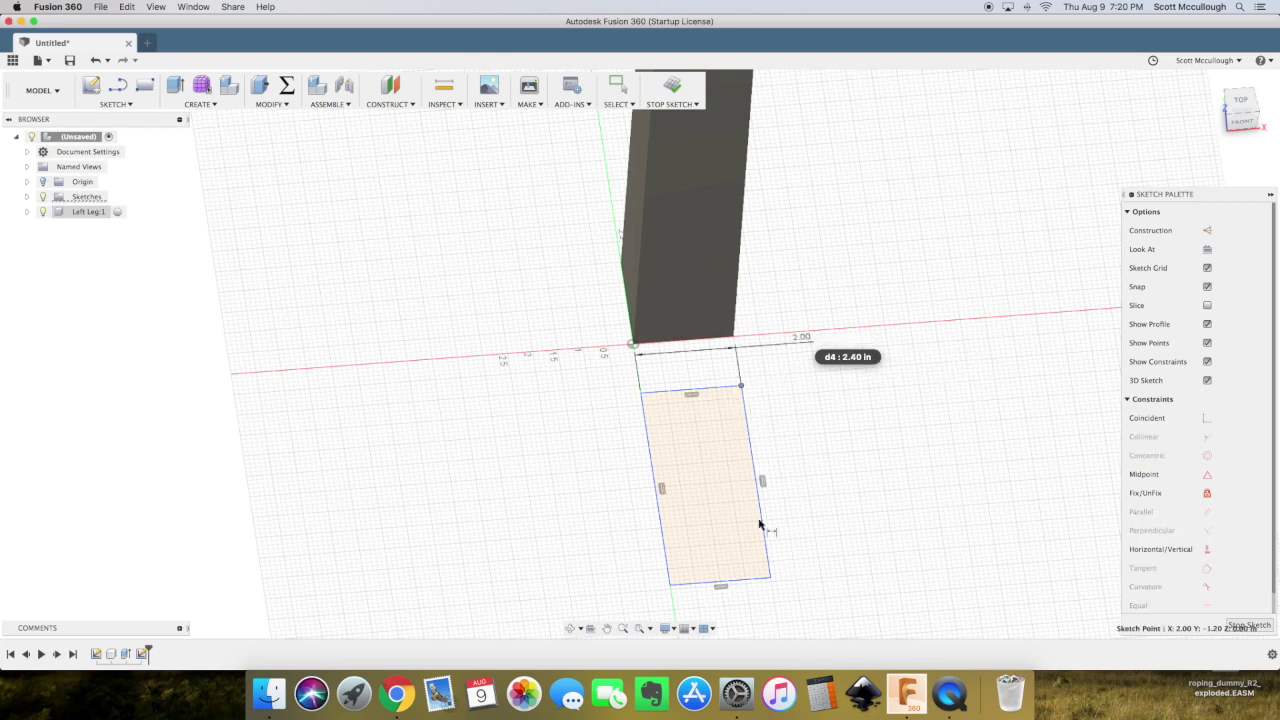
left_click(770, 578)
left_click(913, 545)
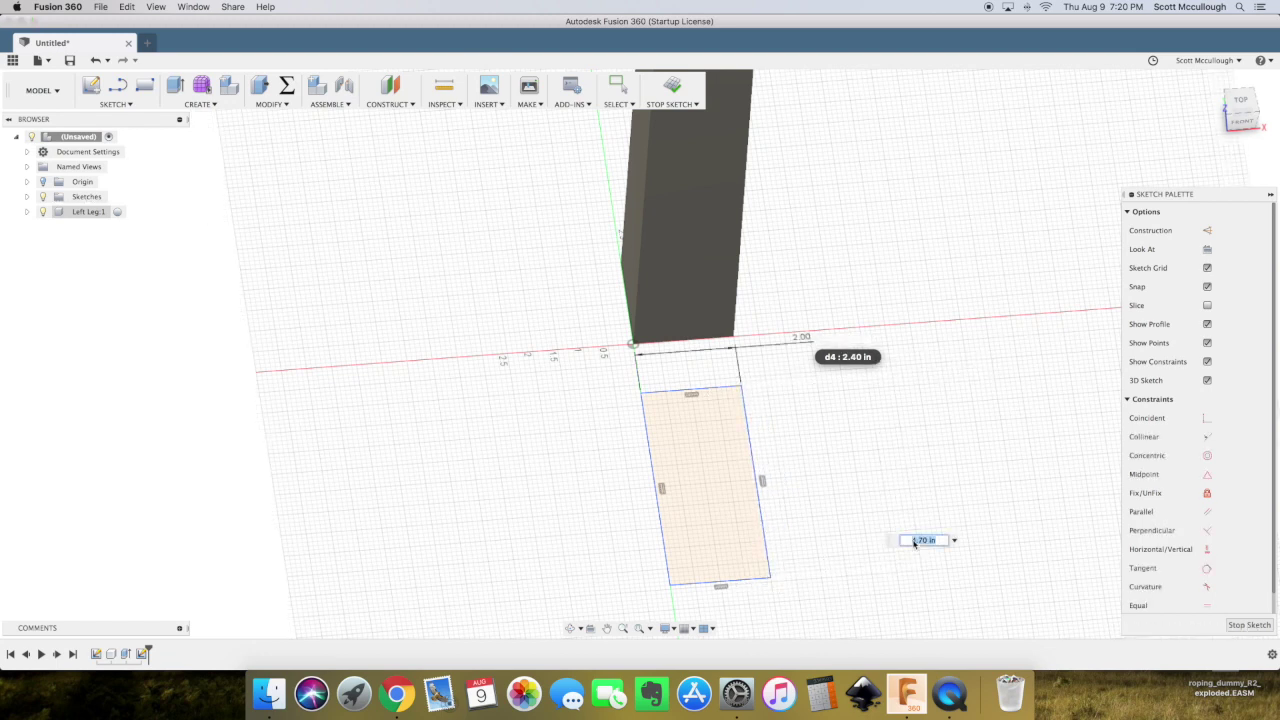
type("10")
key("Return")
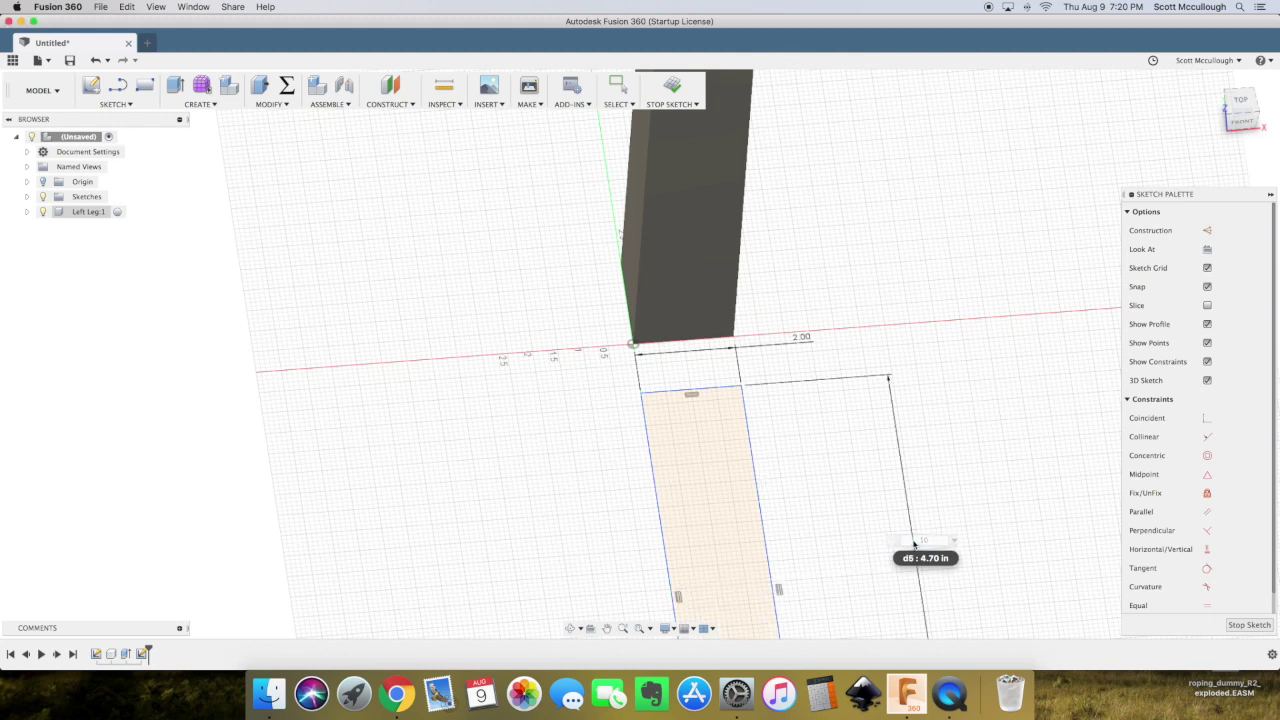
scroll(913, 545, "down", 3)
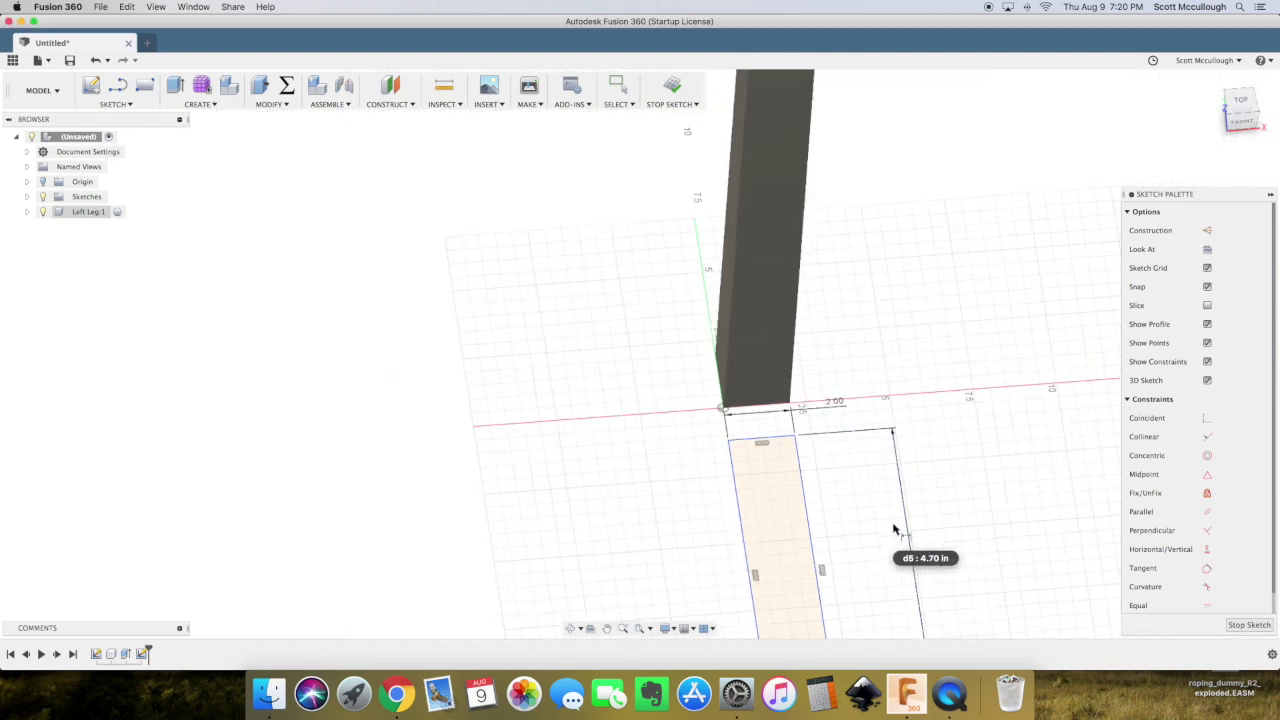
key("Escape")
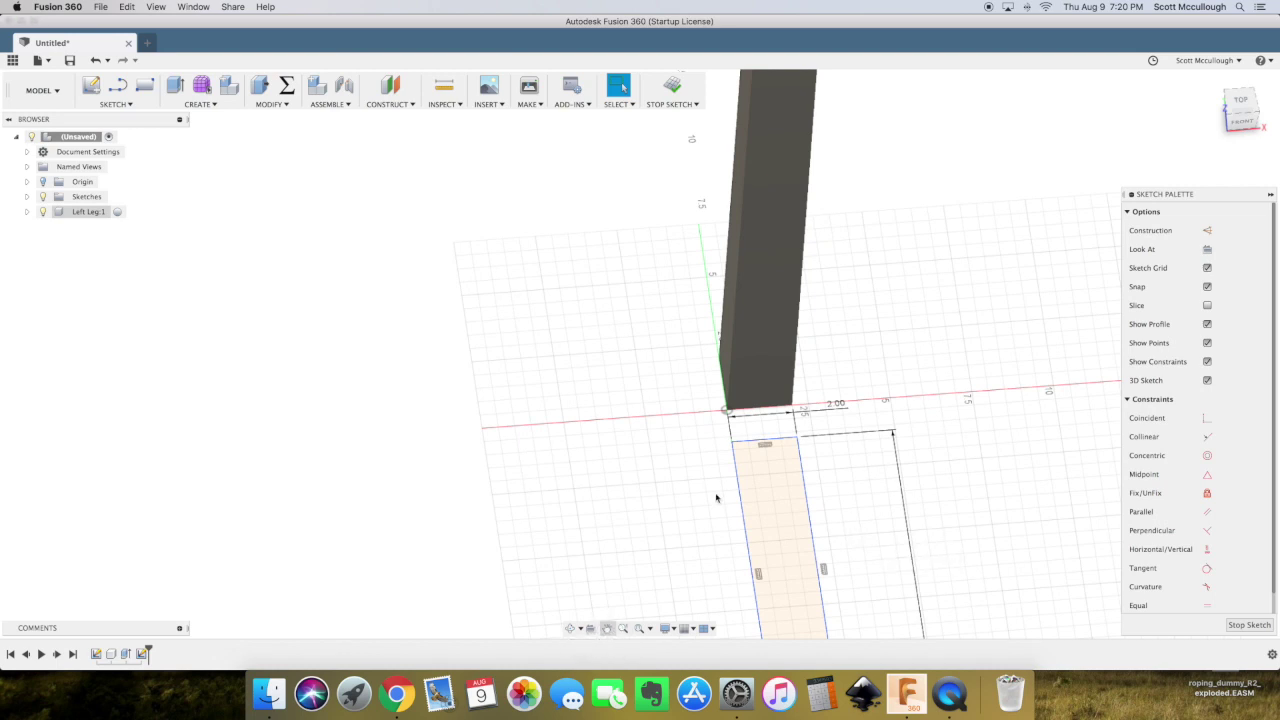
Reposition the 2 by 10 rectangle beside the post
middle_click_drag(716, 497, 657, 371)
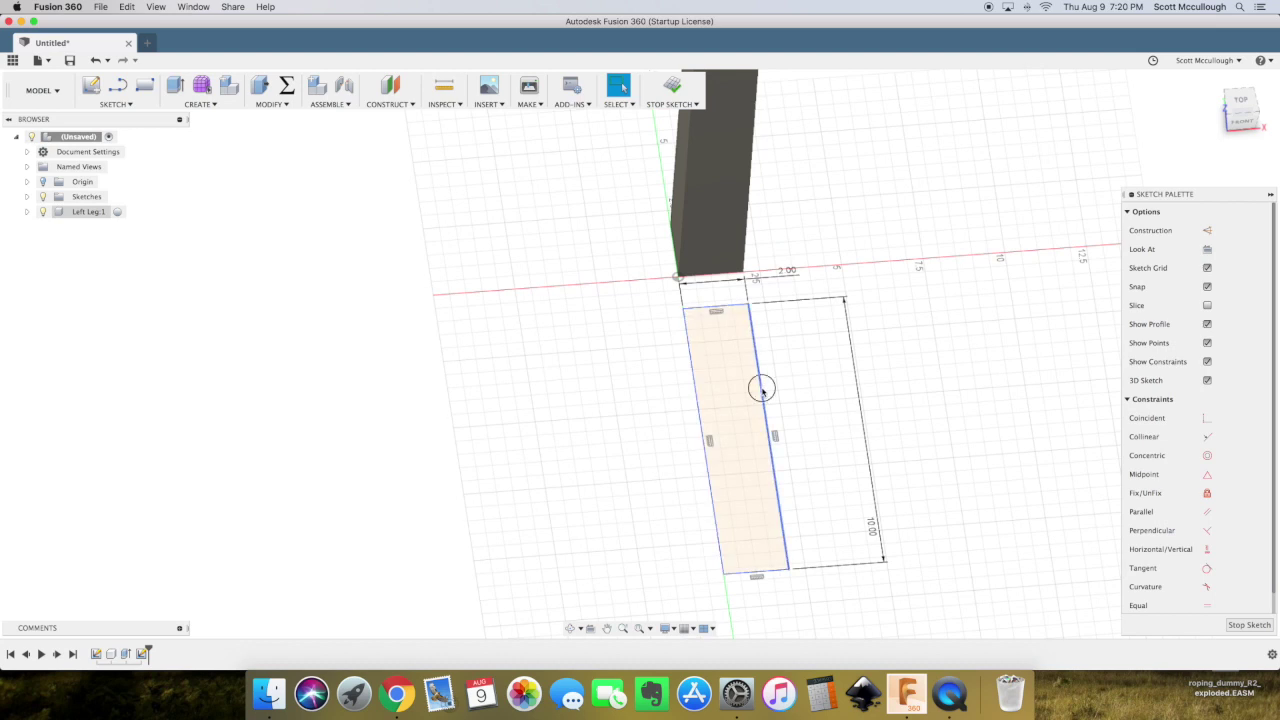
mouse_move(762, 388)
left_mouse_down()
mouse_move(731, 414)
mouse_move(800, 395)
left_mouse_up()
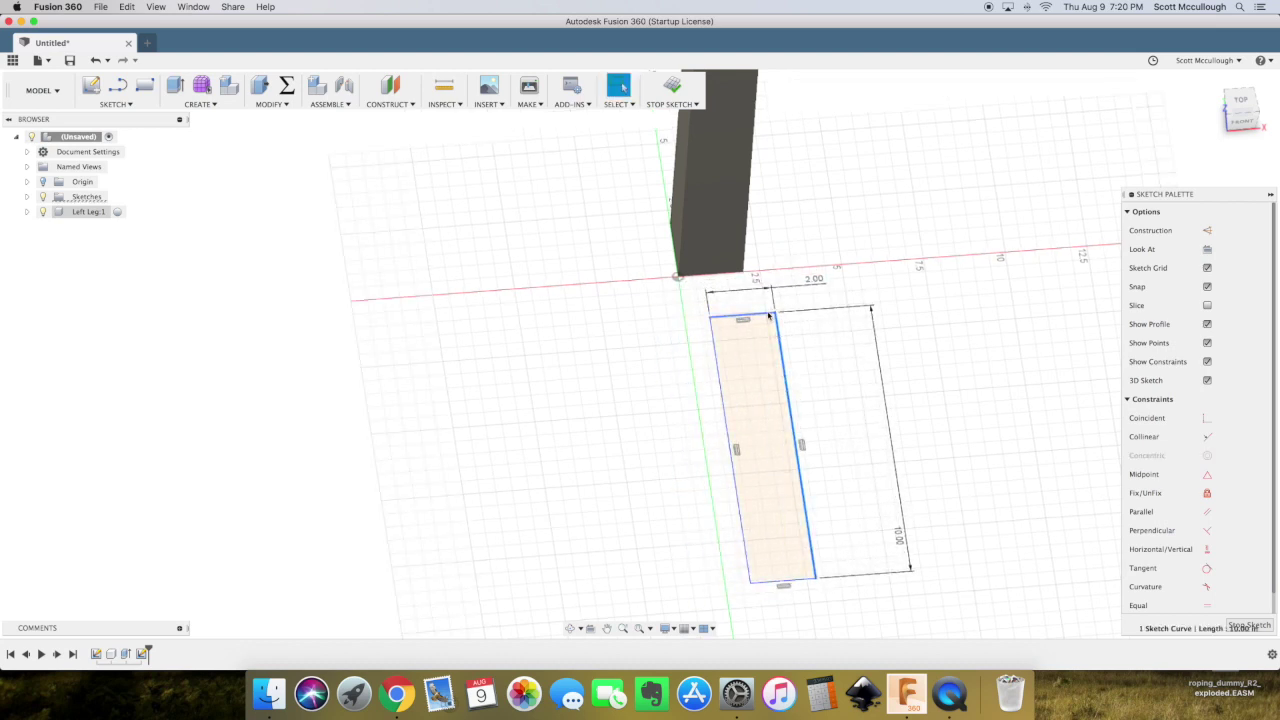
mouse_move(769, 316)
left_mouse_down()
mouse_move(766, 302)
mouse_move(753, 336)
mouse_move(760, 320)
mouse_move(740, 322)
mouse_move(809, 322)
mouse_move(748, 339)
left_mouse_up()
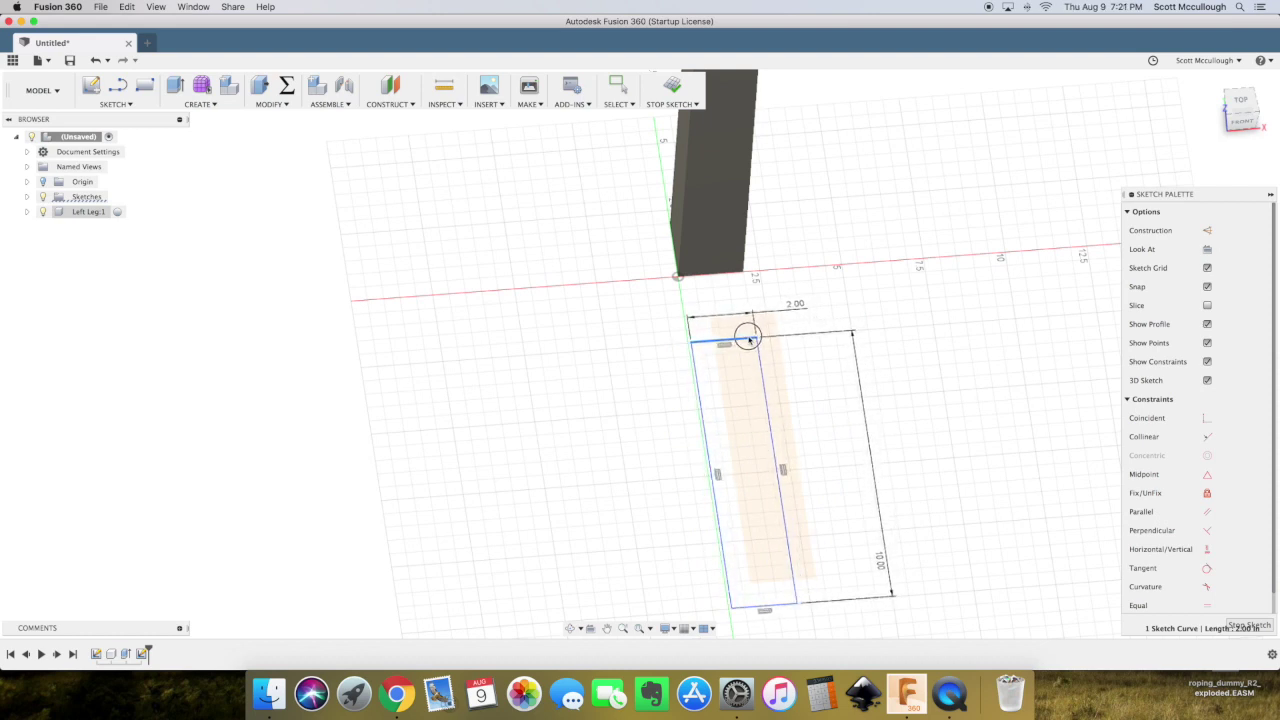
left_click_drag(748, 339, 760, 334)
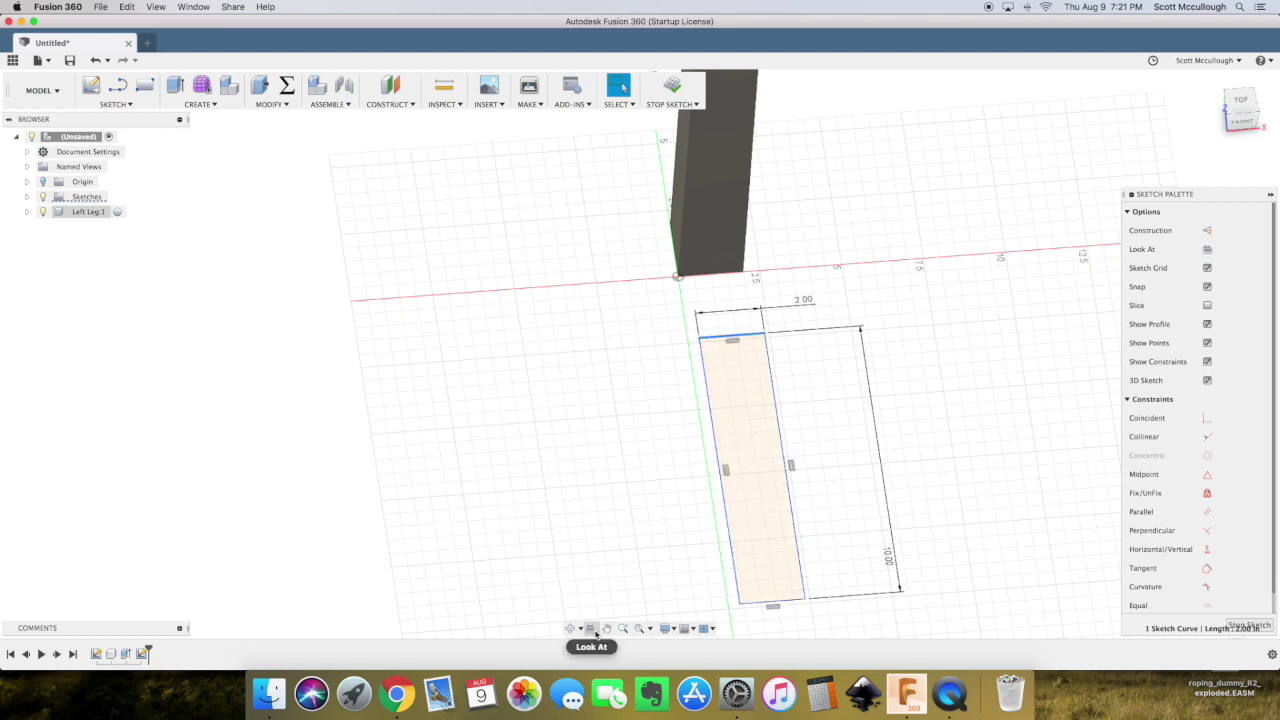
key("e")
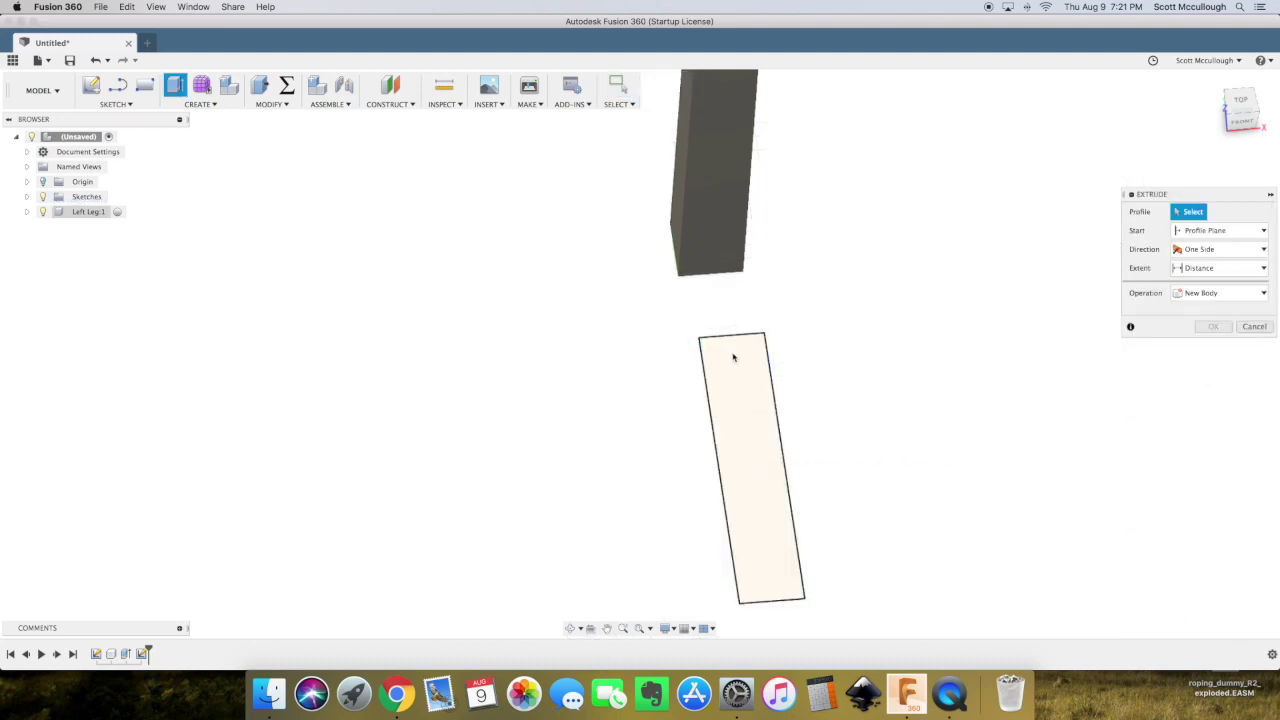
Extrude the rectangle profile 2 in into a solid bar
key("Escape")
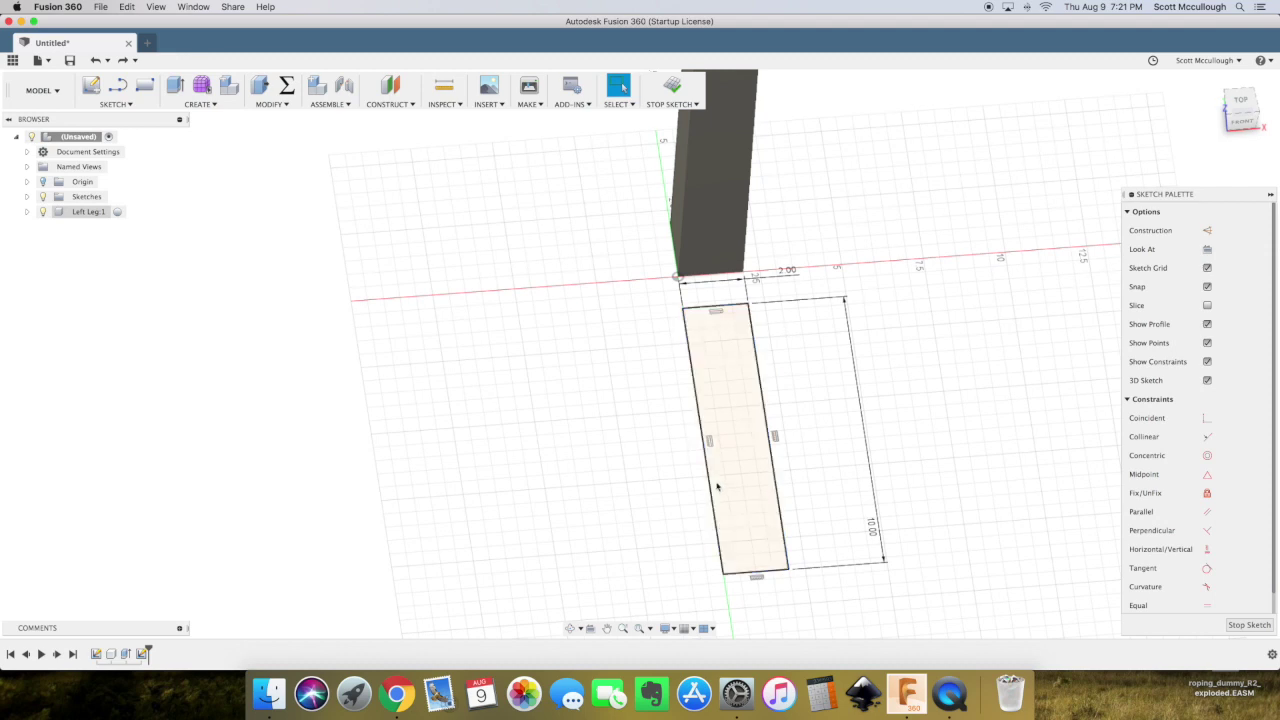
key("e")
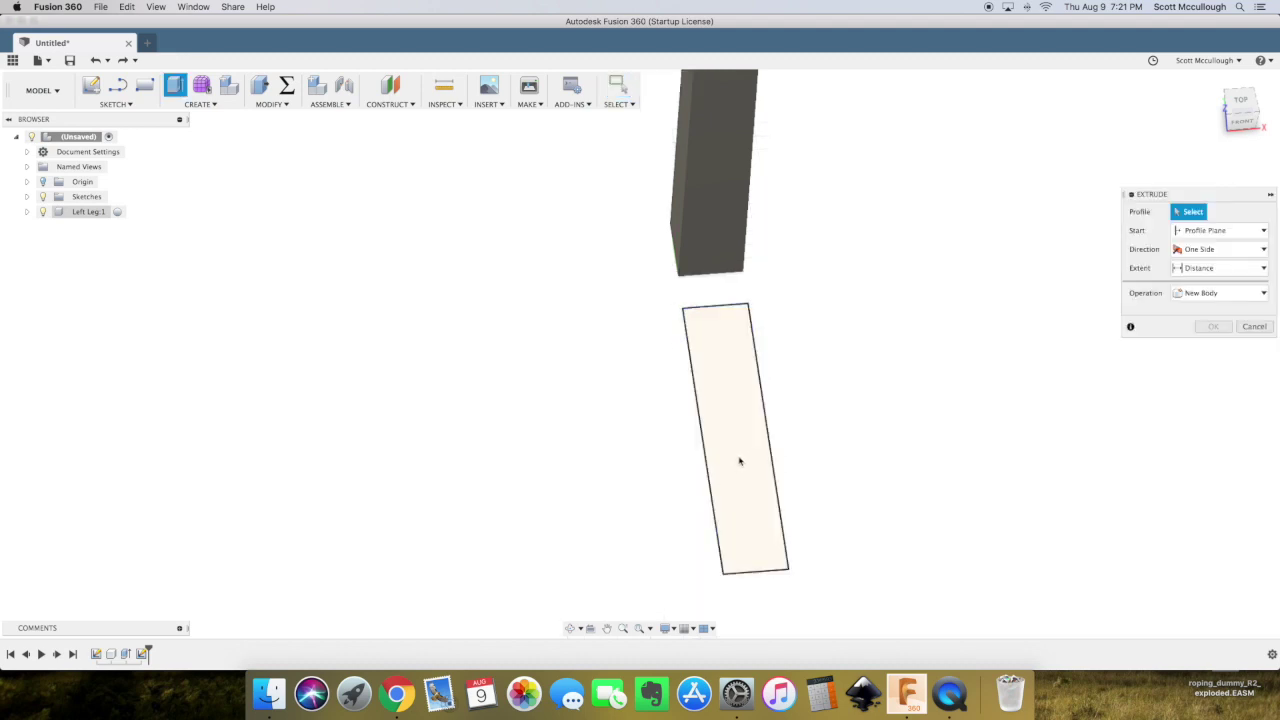
left_click(740, 461)
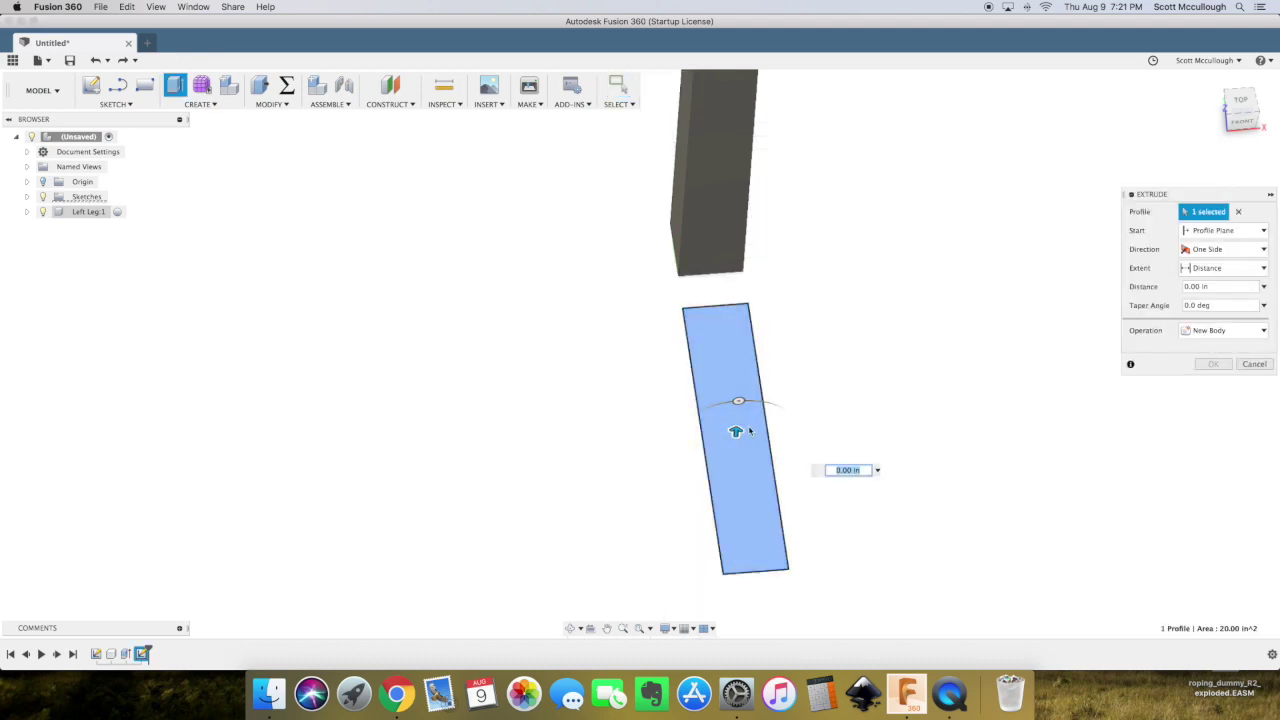
left_click_drag(736, 433, 745, 415)
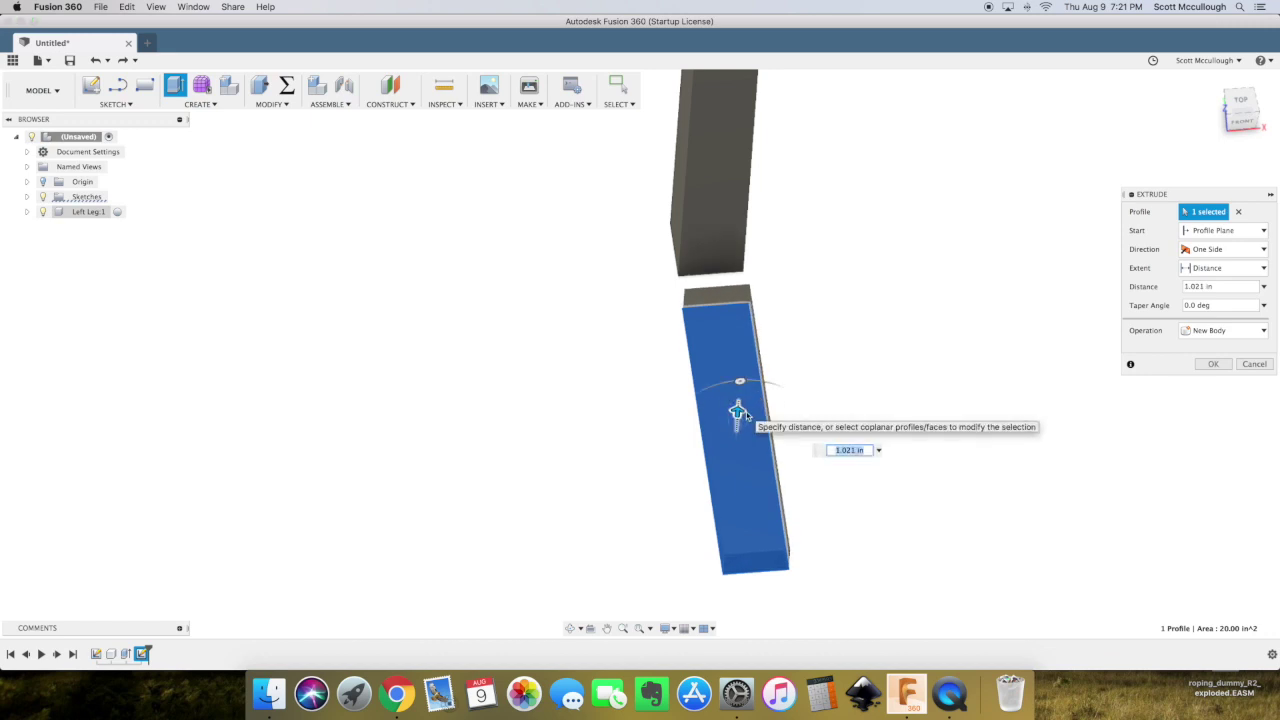
type("2")
key("Return")
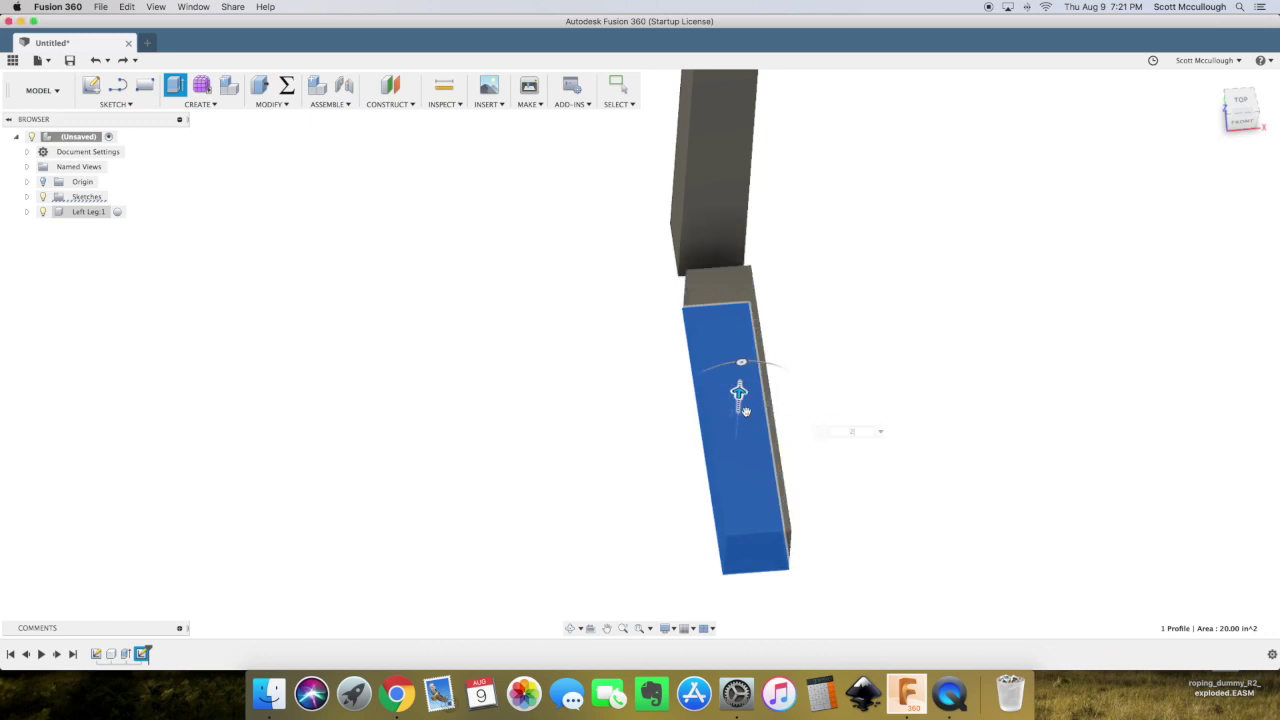
Orbit to view both bars and expand Bodies to show Body1
left_click(570, 628)
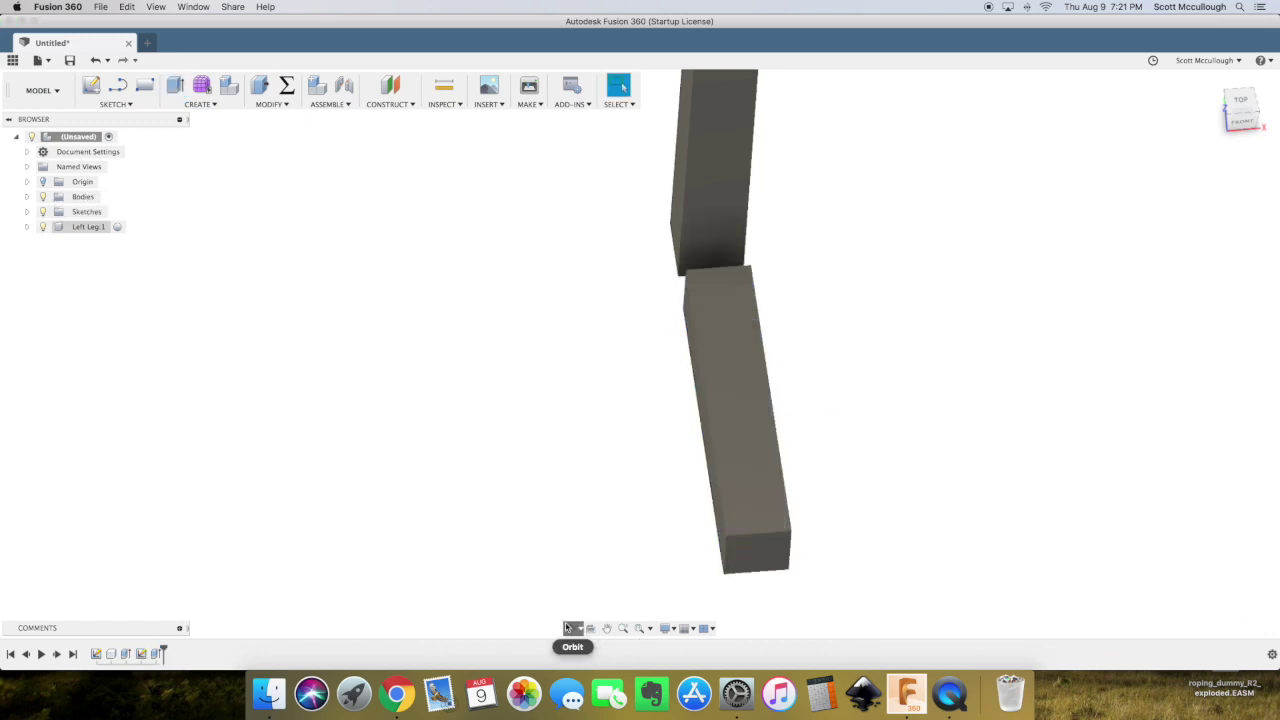
left_click_drag(610, 440, 703, 426)
left_click_drag(649, 366, 656, 362)
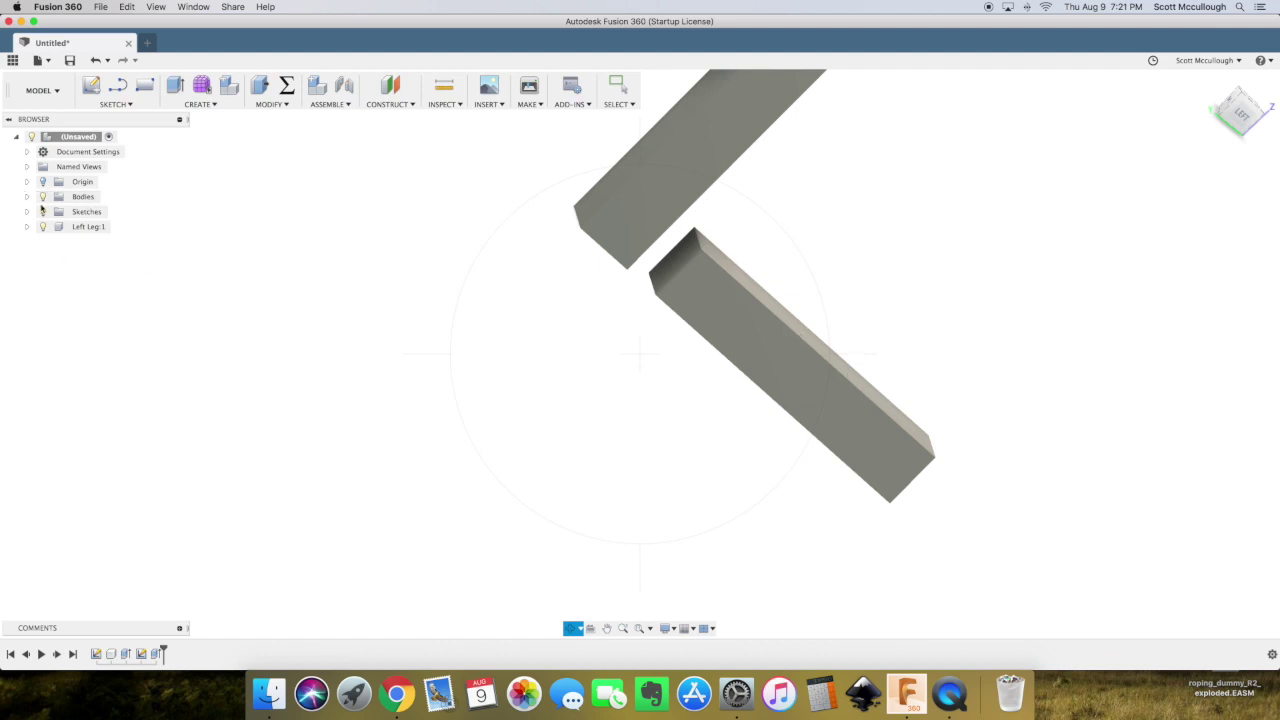
left_click(27, 196)
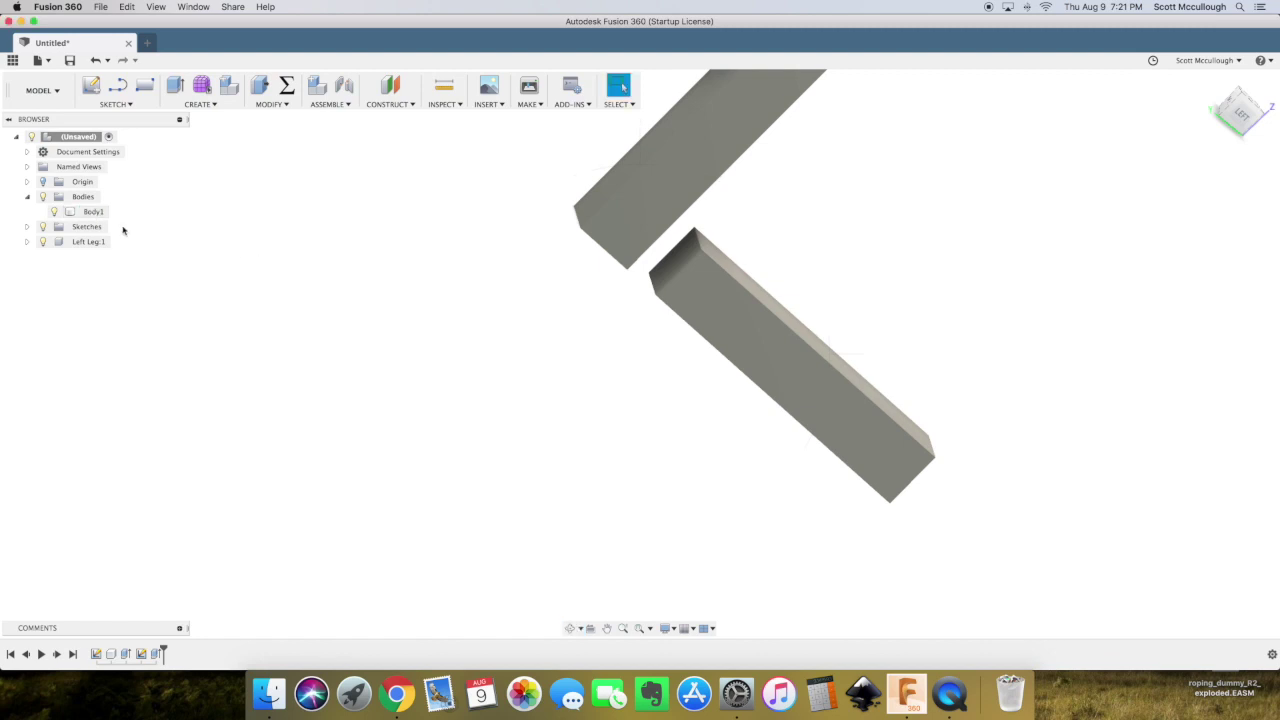
Convert Body1 to a component named 'Strecher' and hide the Left Leg post
right_click(86, 211)
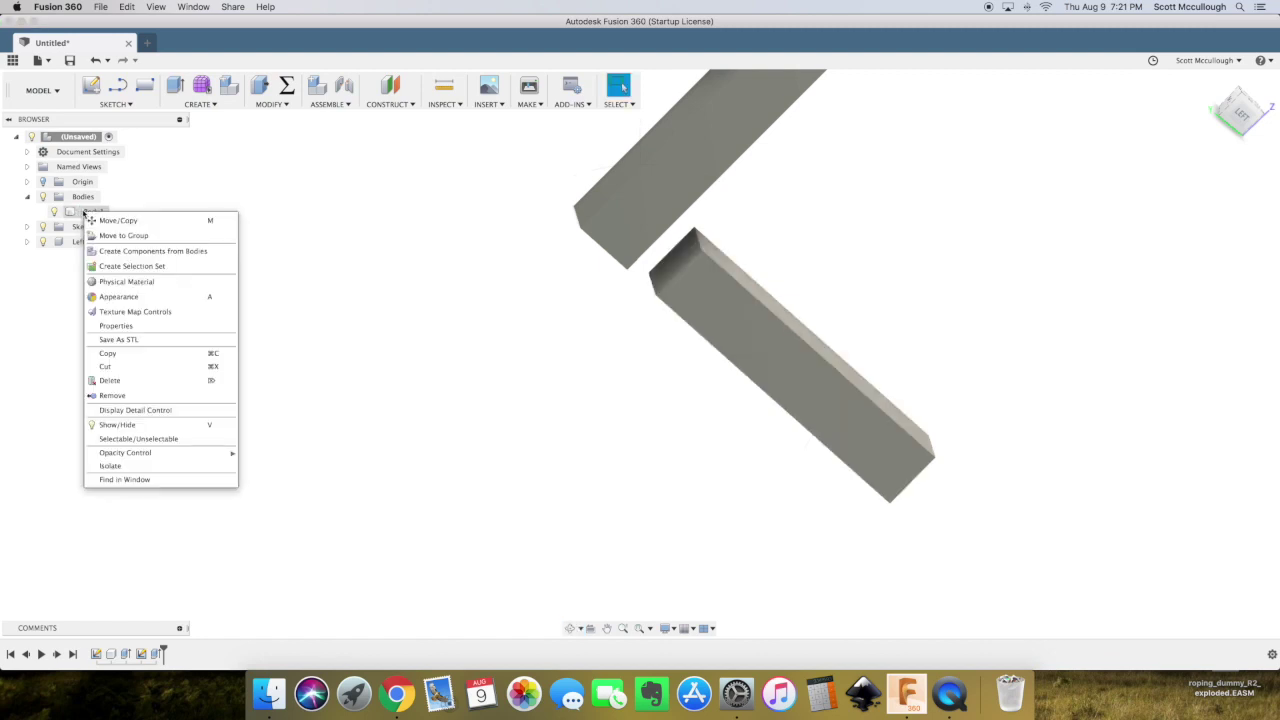
left_click(177, 252)
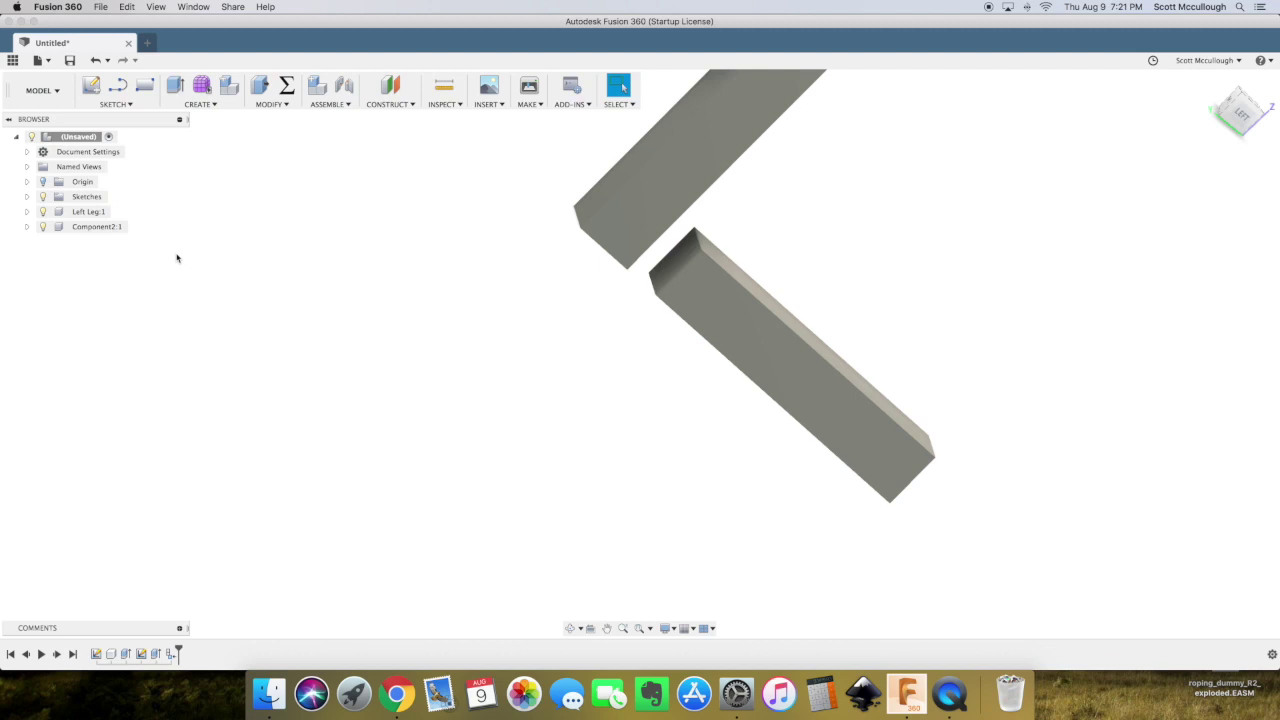
left_click(89, 228)
double_click(100, 228)
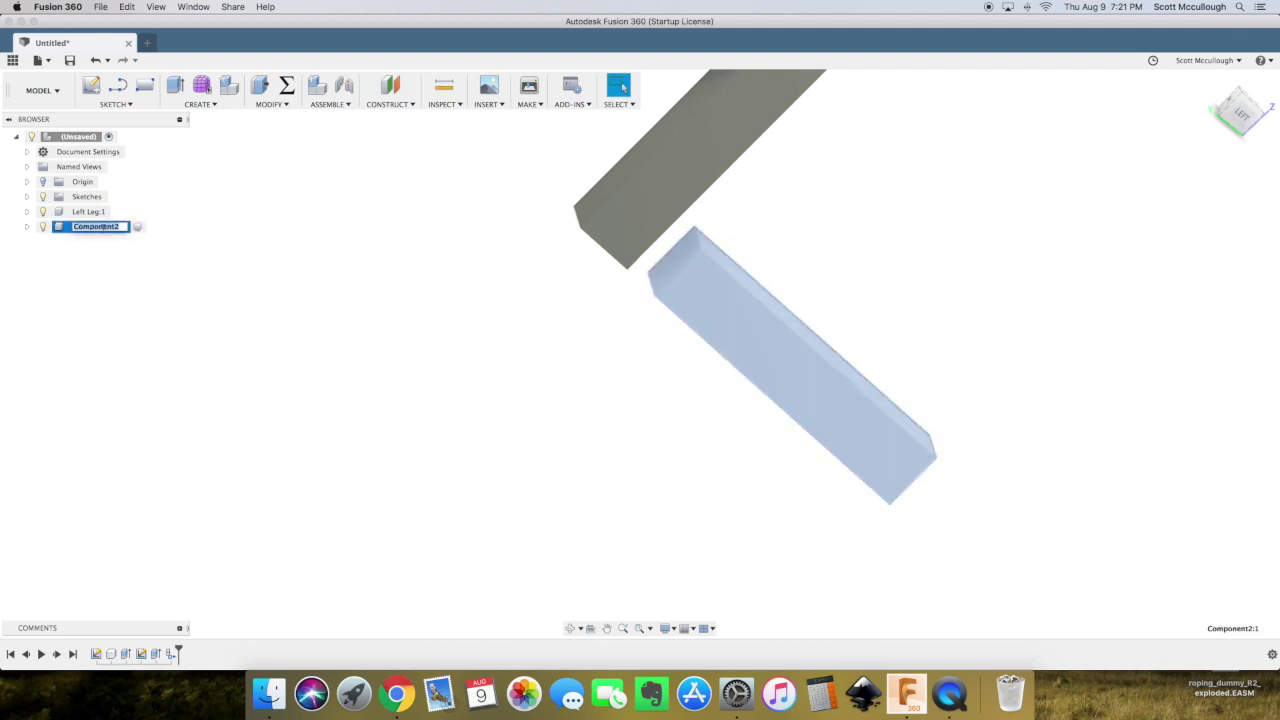
type("Strecher")
key("Return")
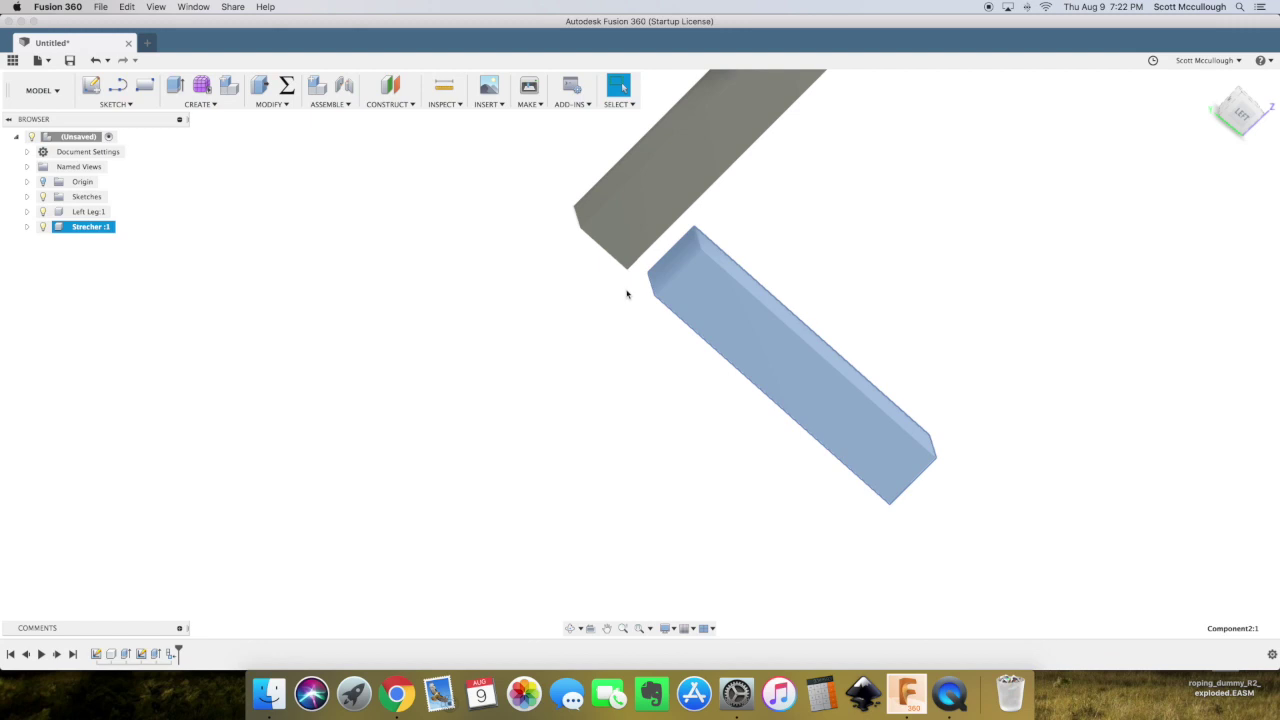
left_click(85, 212, "shift")
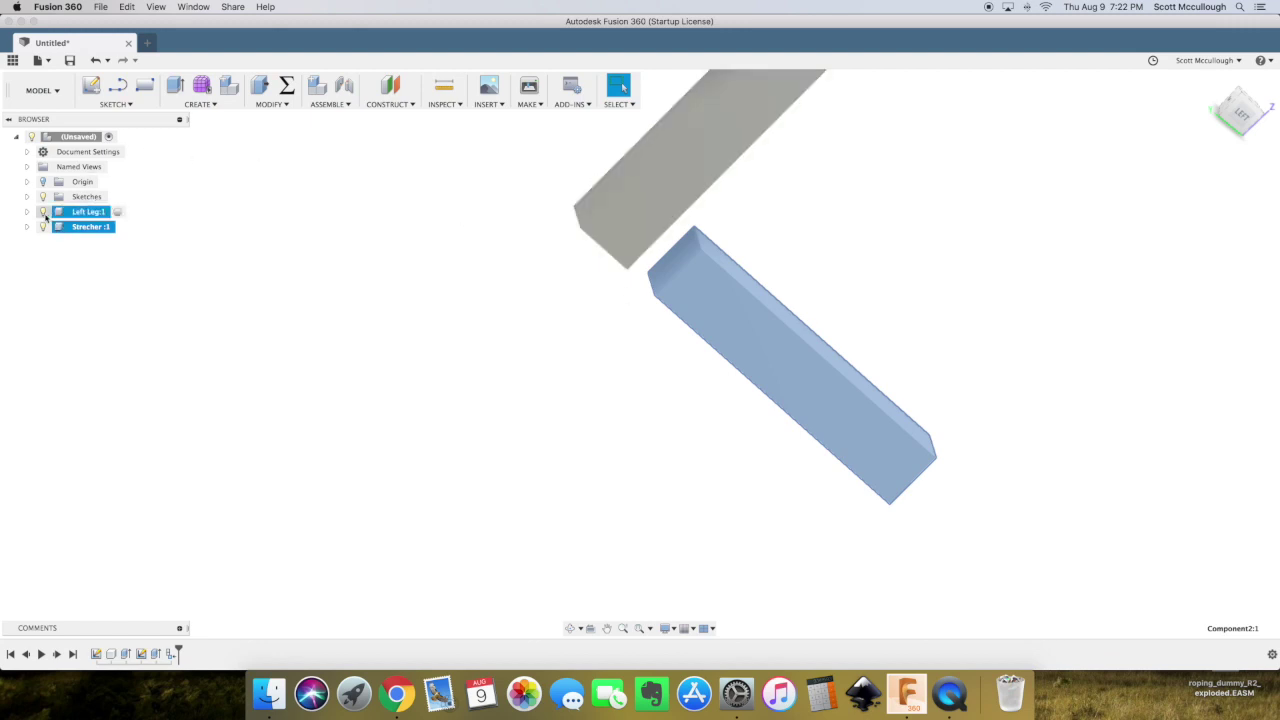
left_click(43, 212)
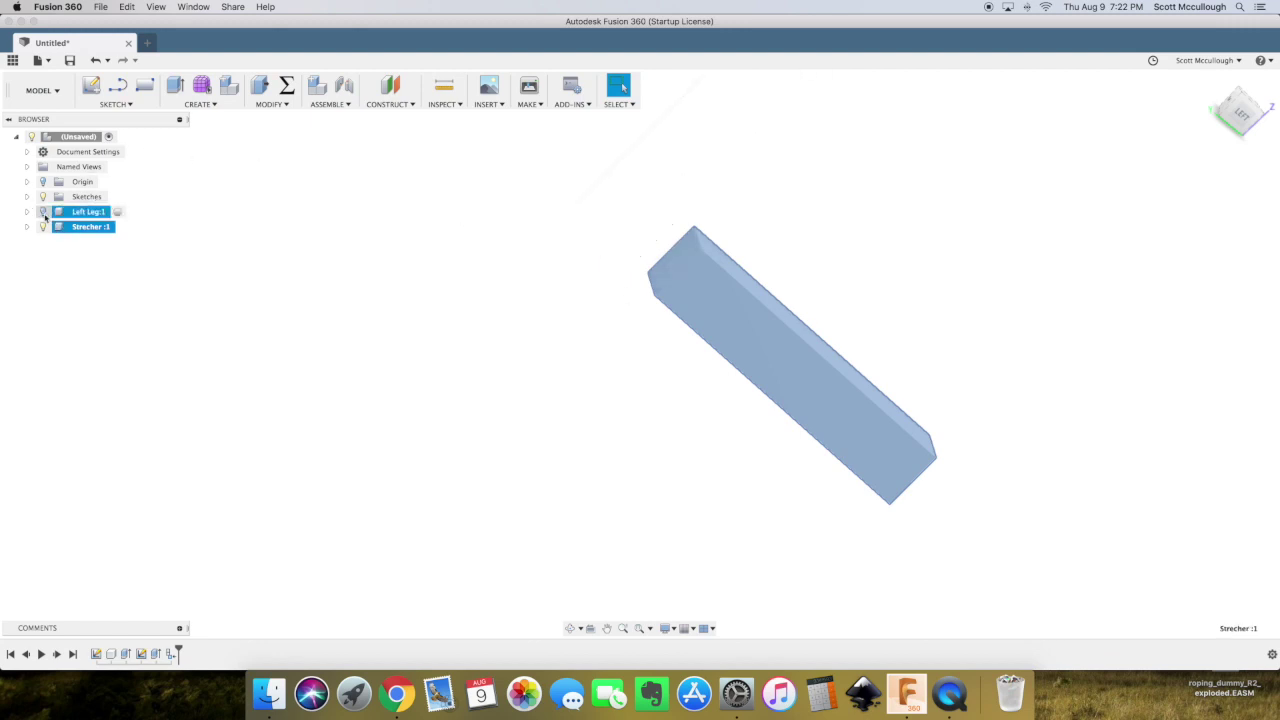
Orbit to the stretcher's end and select its square end face
left_click(570, 628)
left_click_drag(571, 277, 680, 254)
scroll(686, 260, "up", 8)
key("Escape")
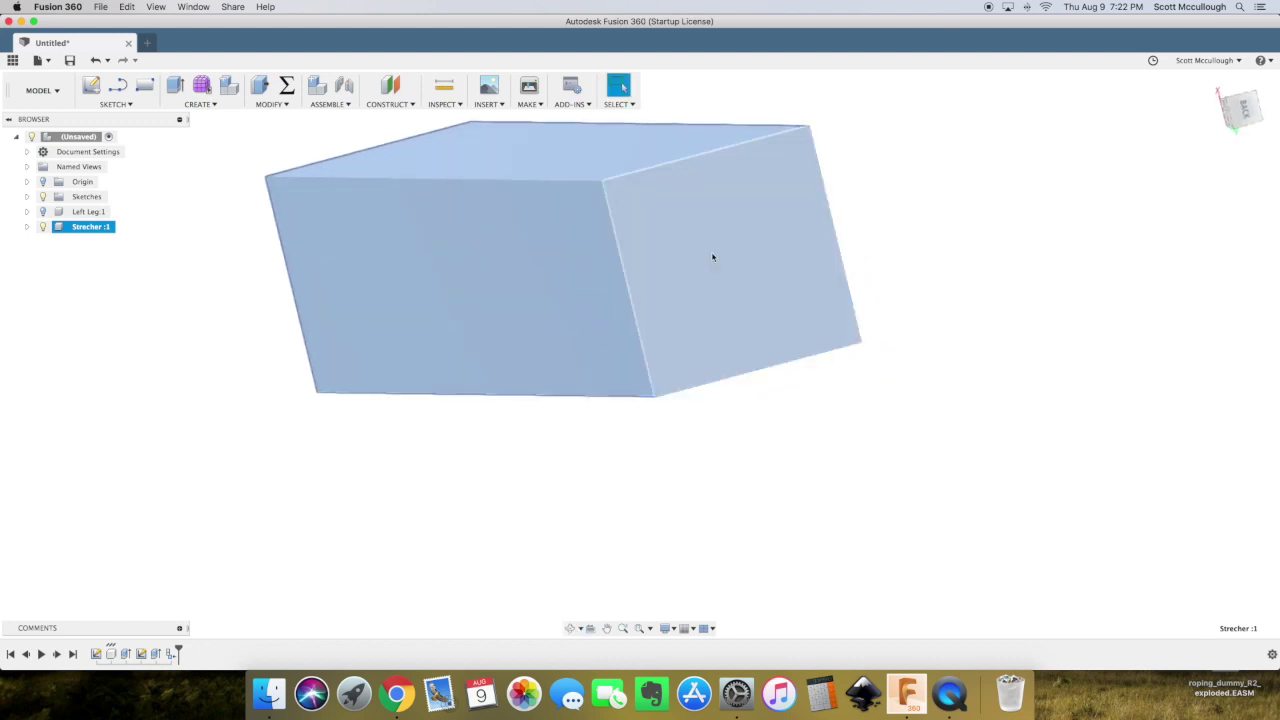
scroll(703, 272, "down", 2)
left_click(703, 271)
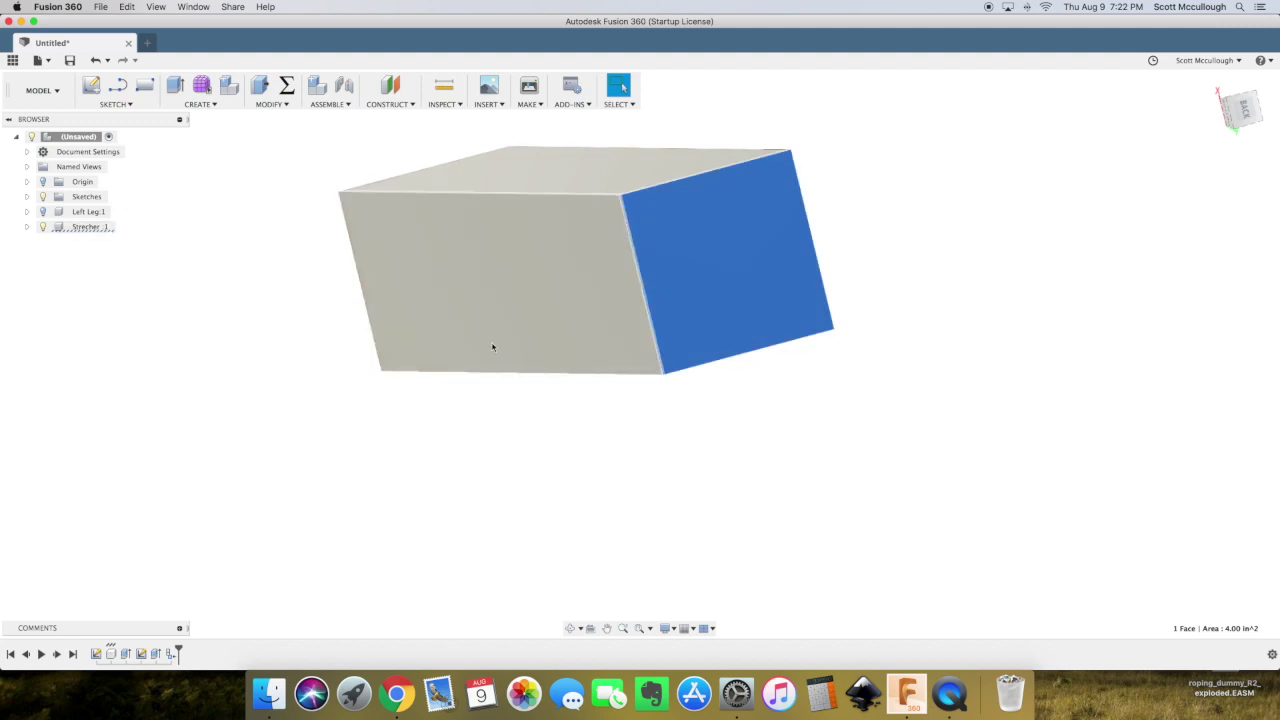
Sketch an inner square offset 0.5 in inside the end face outline
key("o")
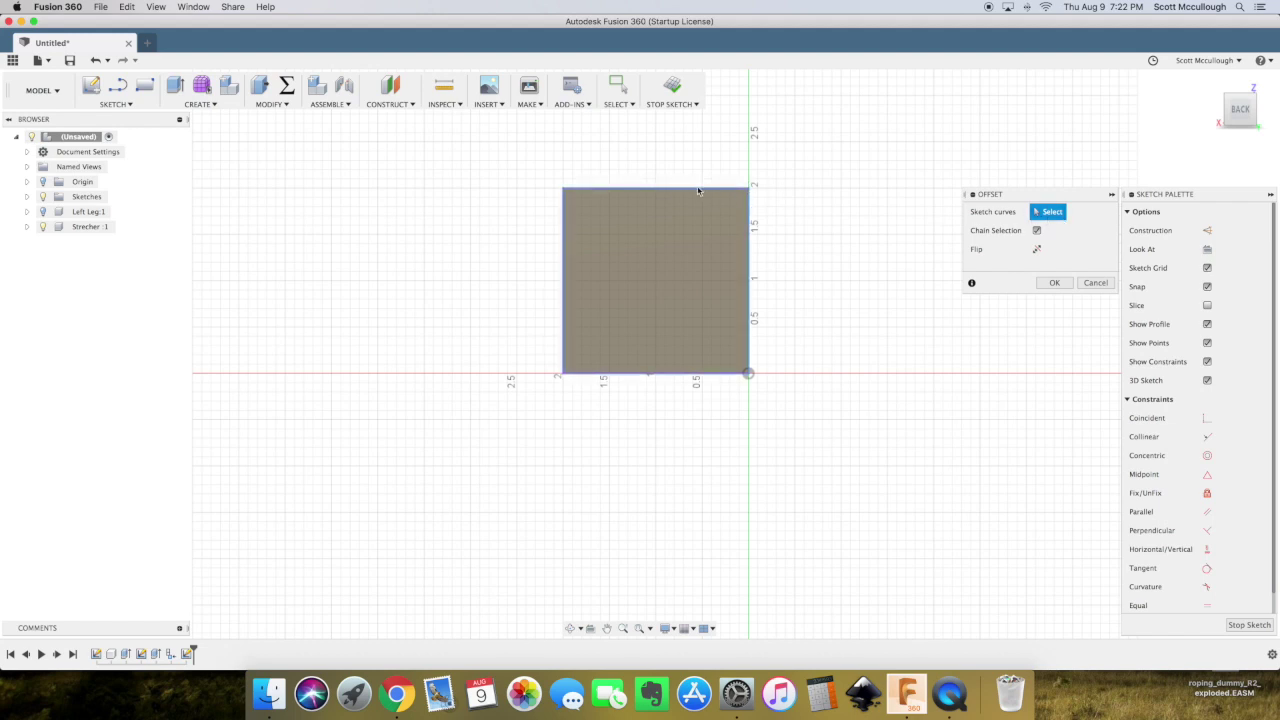
left_click(698, 190)
left_click_drag(697, 188, 695, 209)
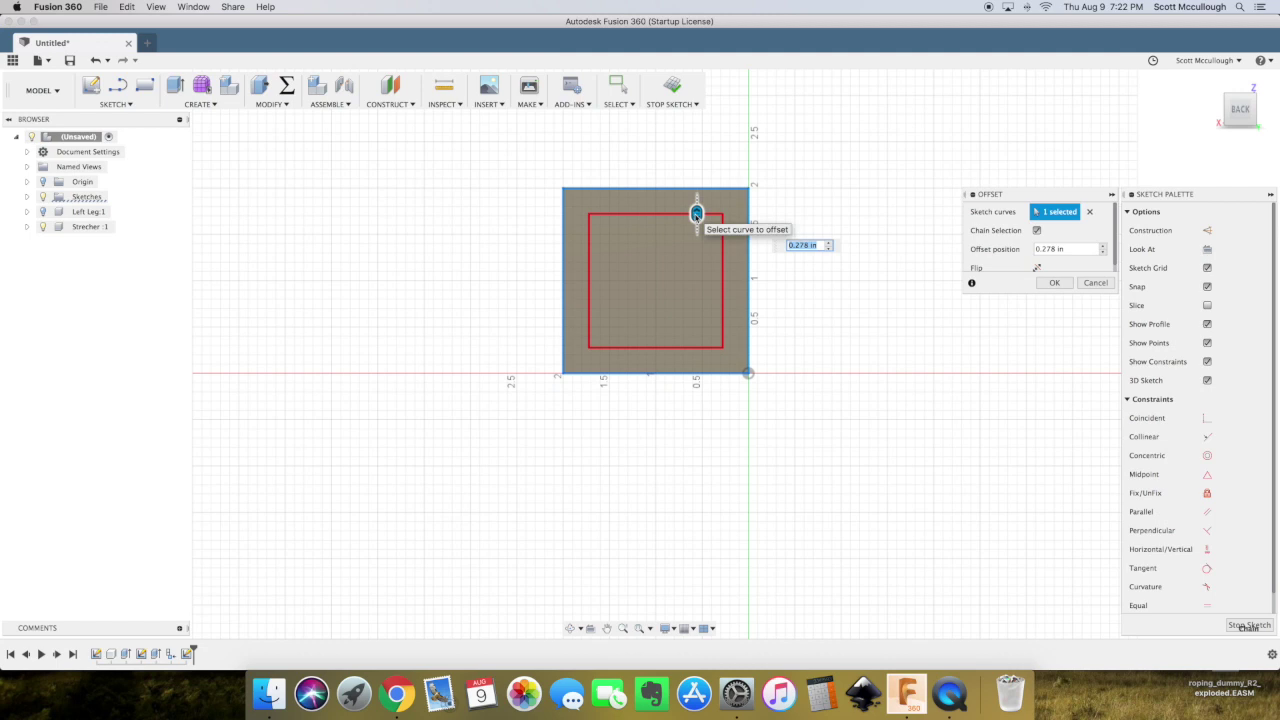
key("Return")
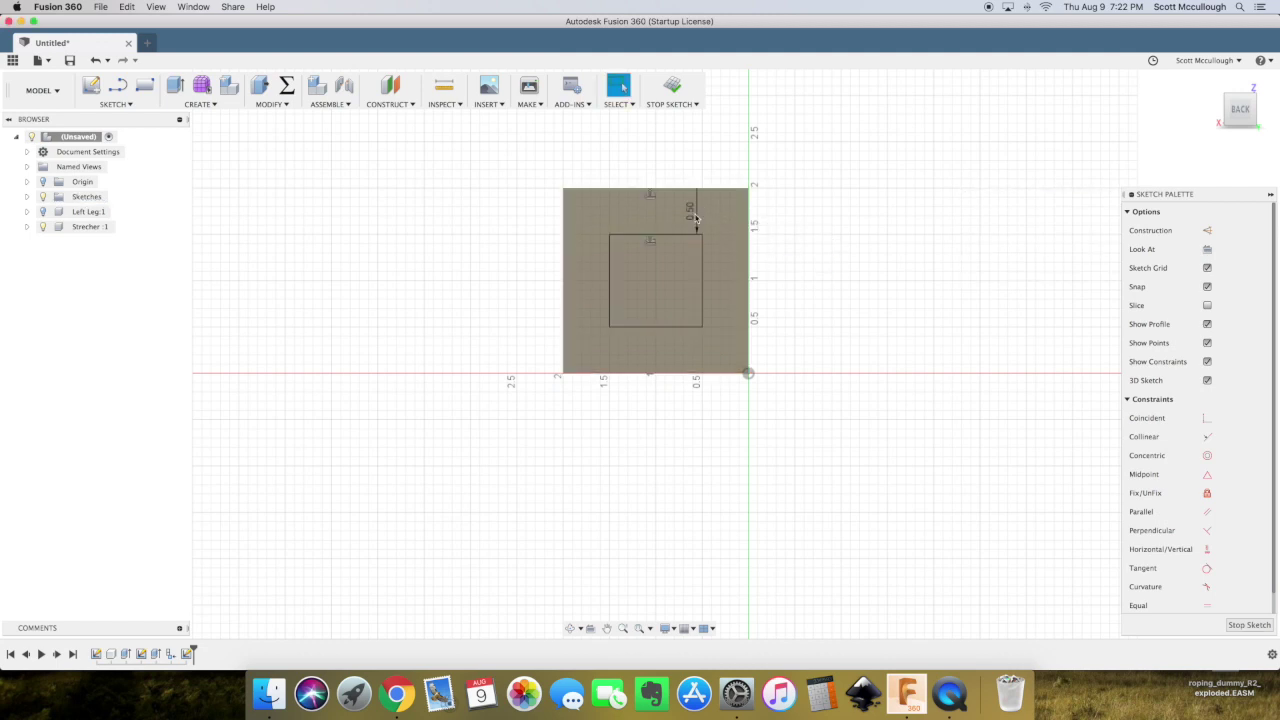
key("e")
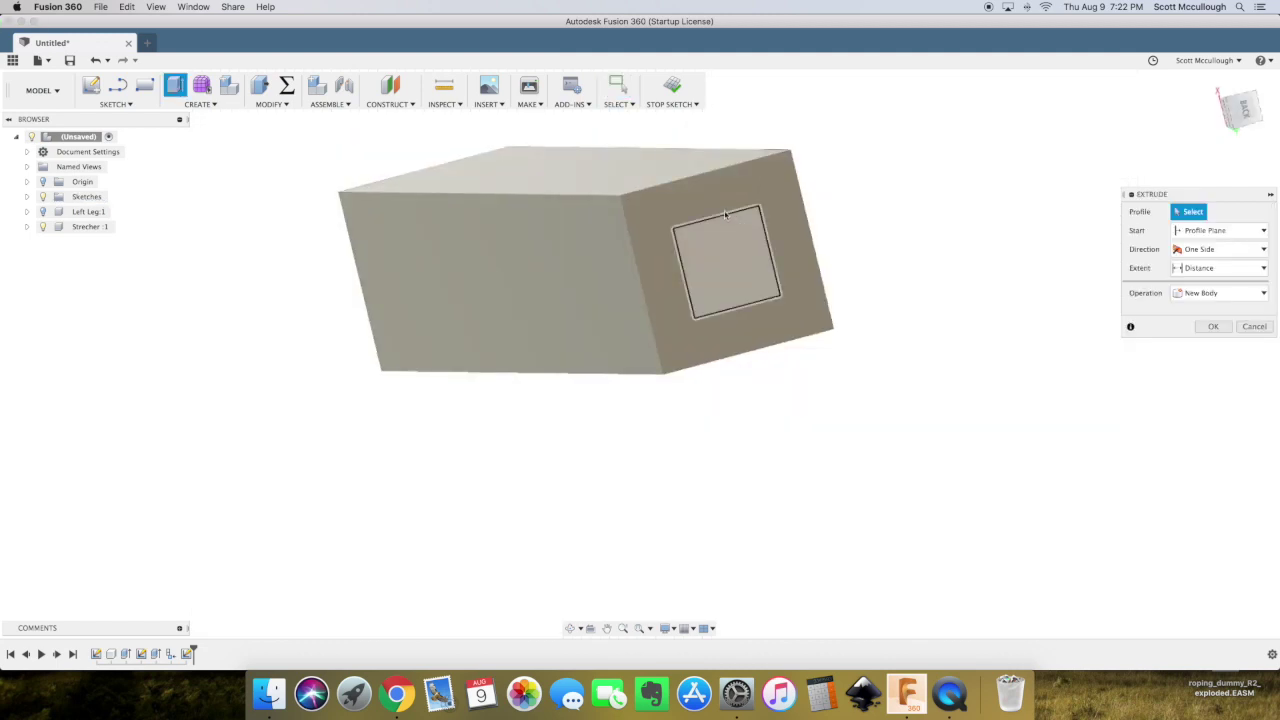
Set the extrude operation to Cut and reopen the end-face sketch
left_click(696, 205)
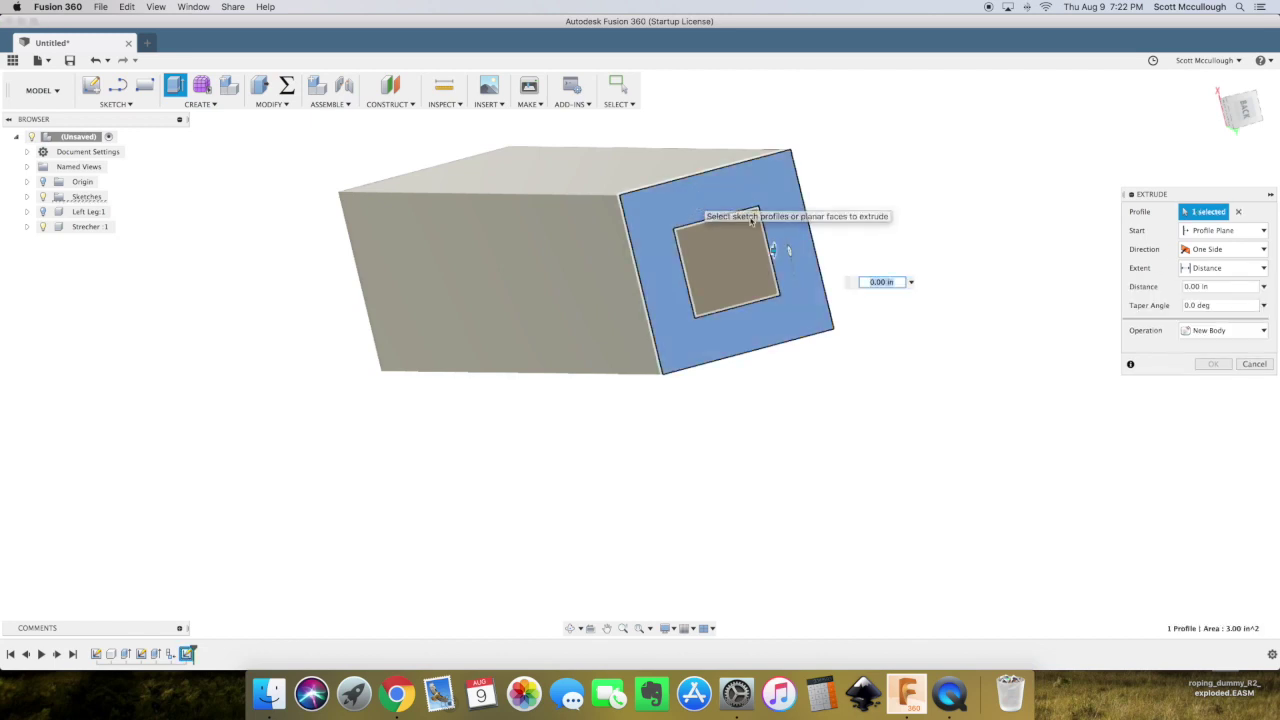
left_click(1218, 333)
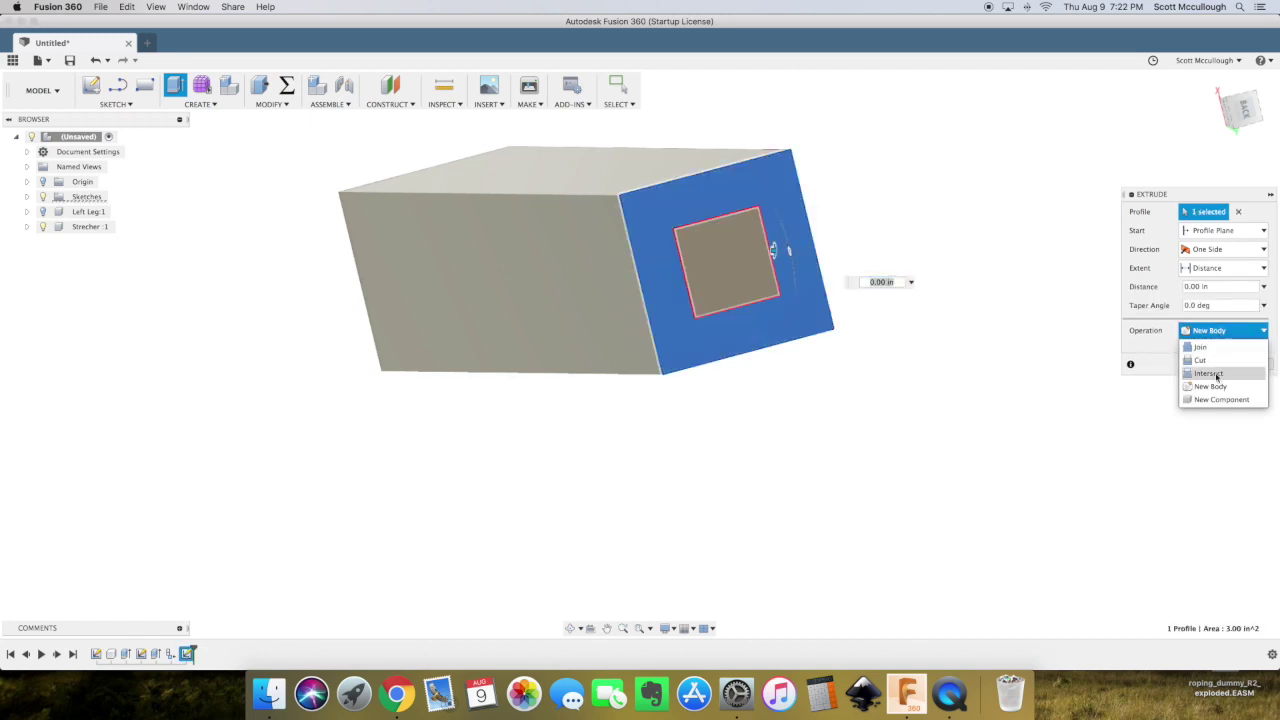
left_click(1218, 361)
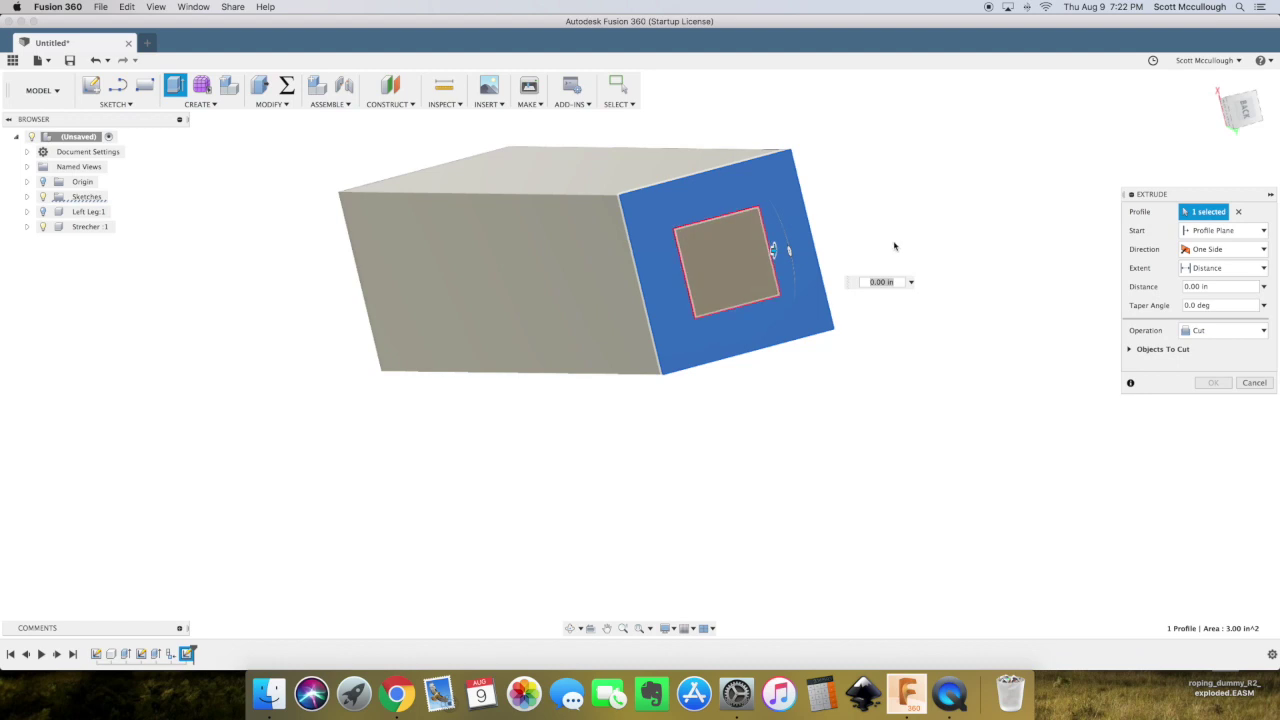
left_click(703, 206)
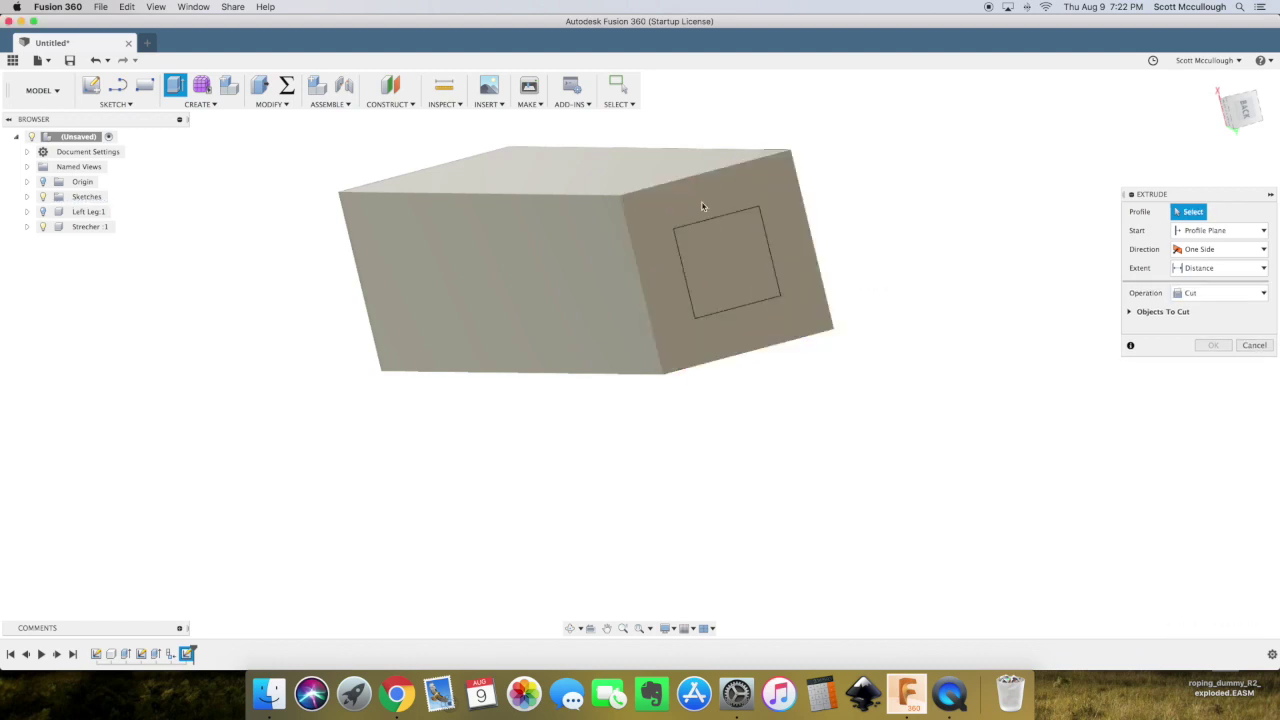
left_click(760, 205)
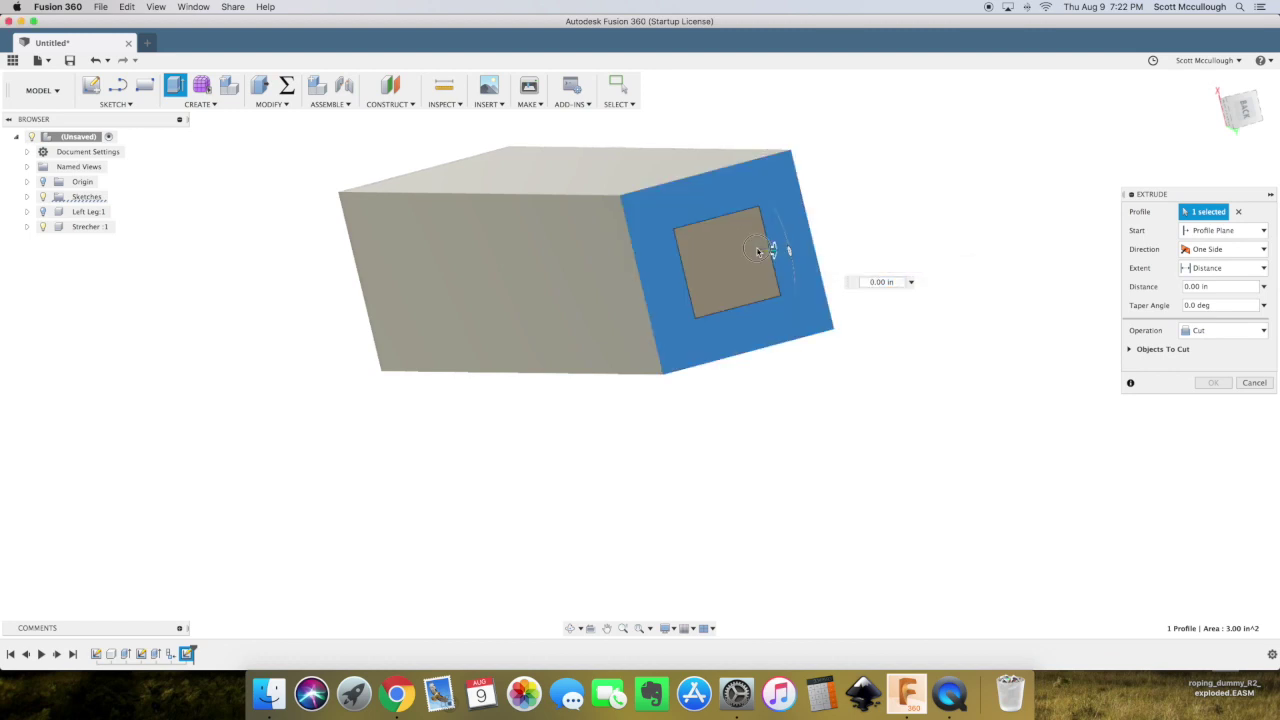
left_click(764, 255)
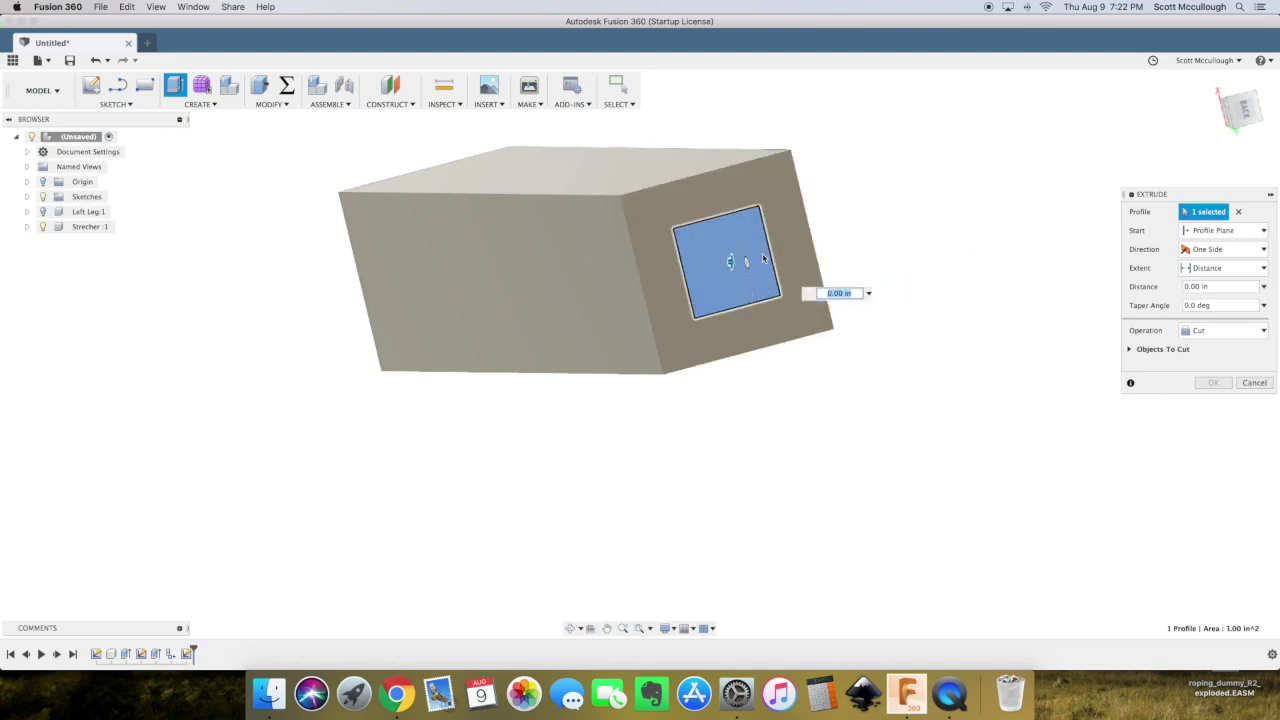
double_click(745, 262)
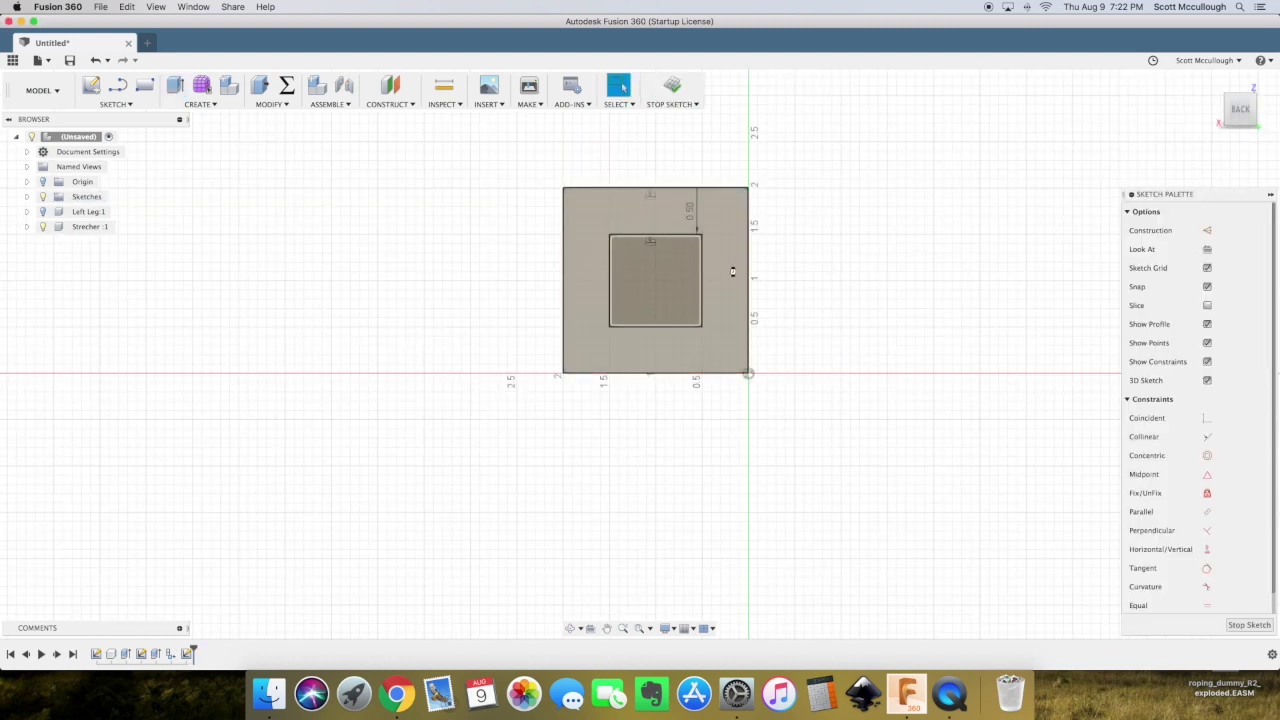
Cut the outer ring 1 in deep, leaving a square tenon on the end
key("e")
left_click(707, 191)
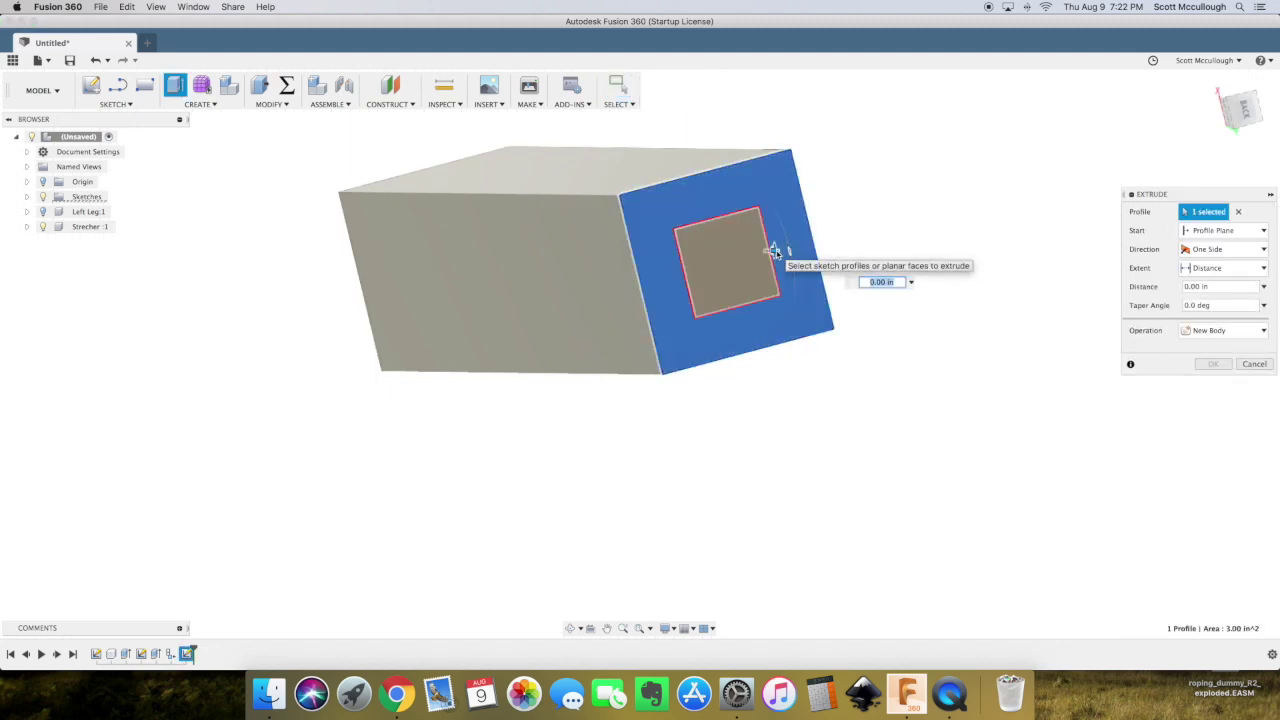
left_click_drag(775, 250, 745, 250)
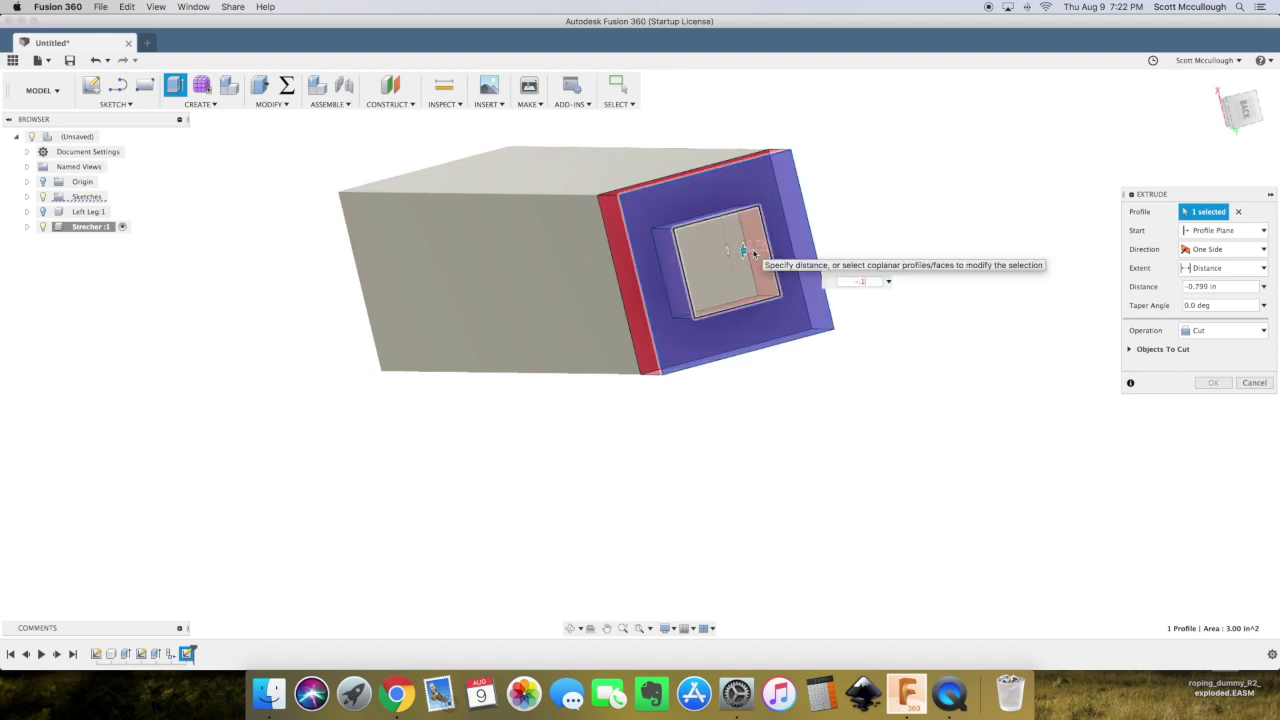
key("Return")
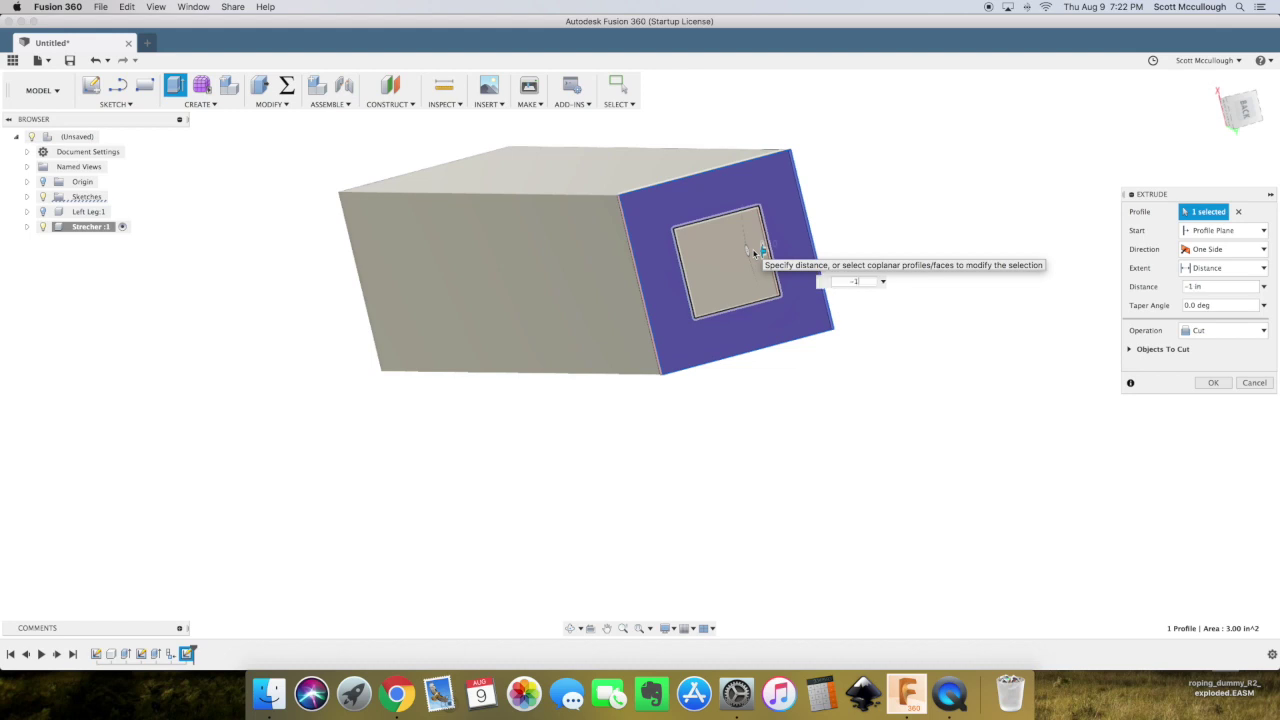
key("Return")
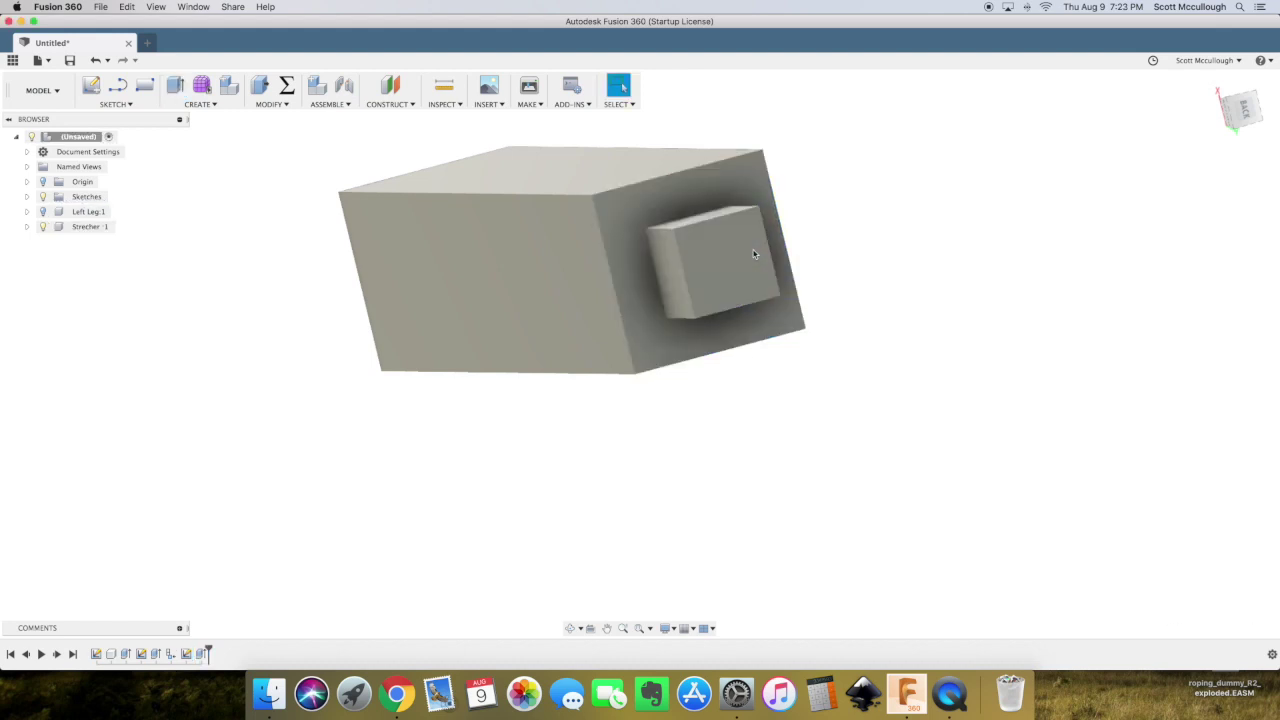
left_click(570, 629)
Make Left Leg:1 visible again and orbit to a left-front view of both parts
left_click_drag(606, 409, 526, 384)
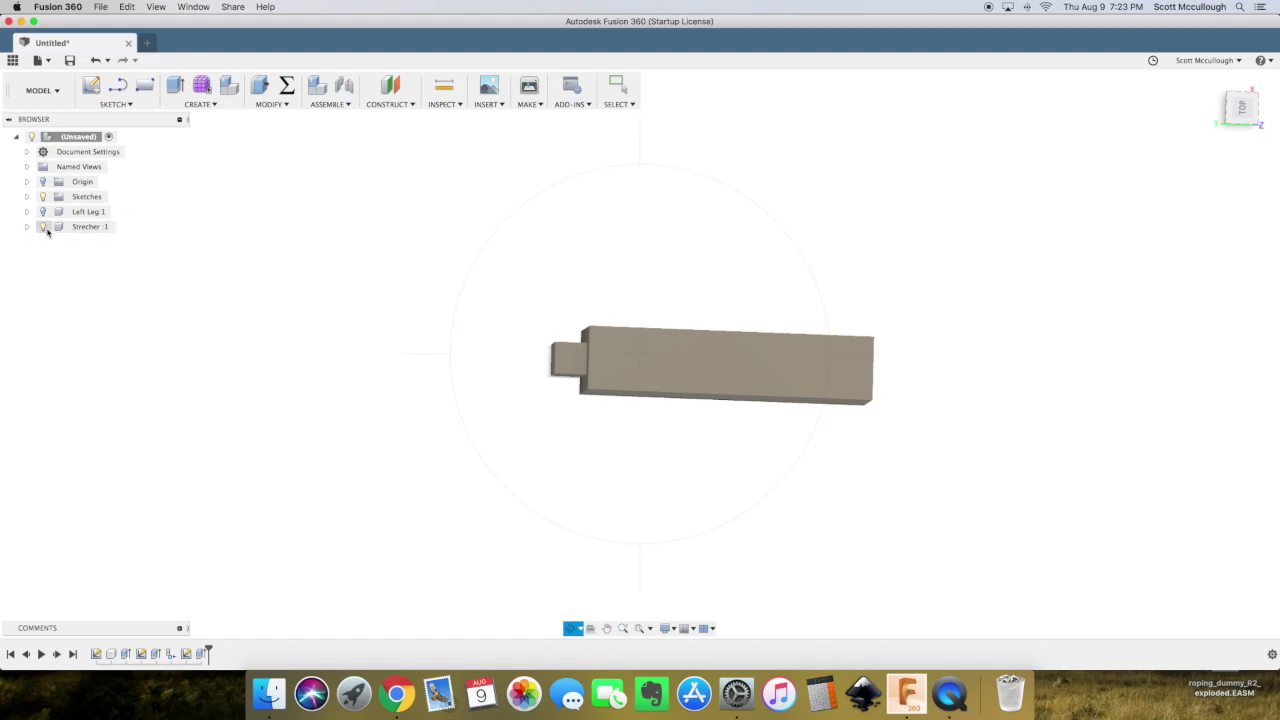
left_click(43, 212)
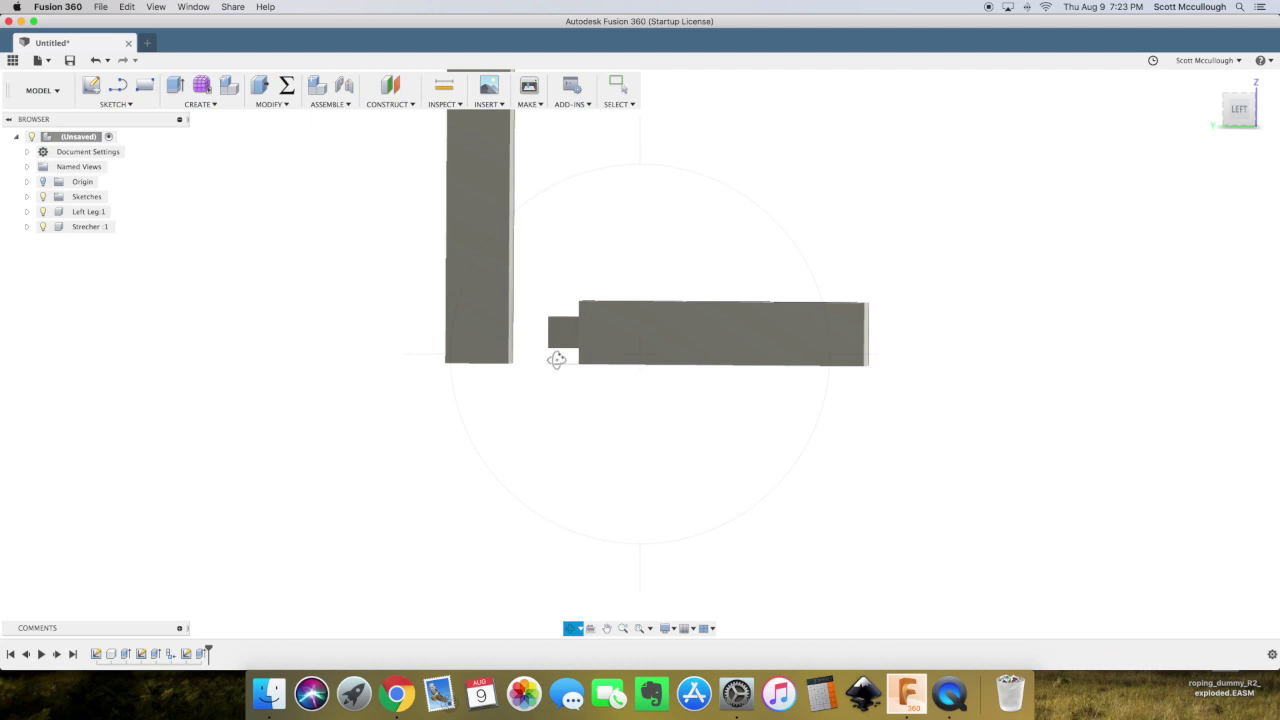
left_click_drag(624, 476, 583, 486)
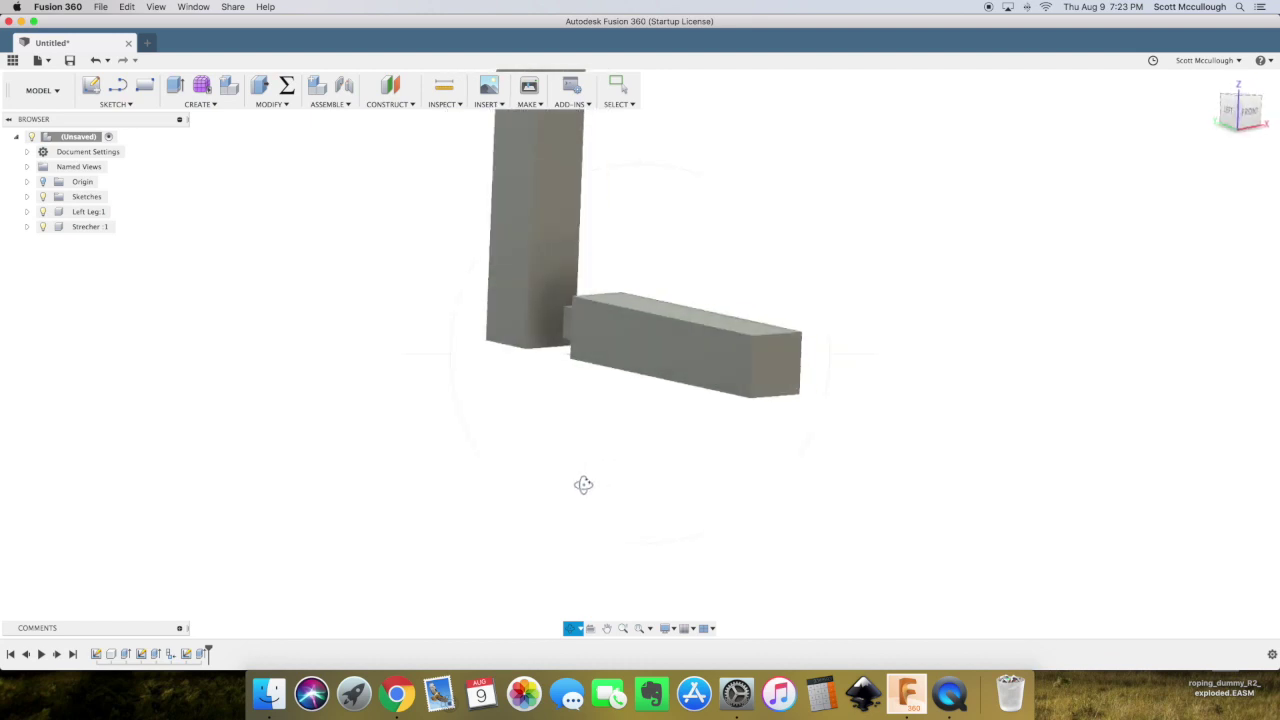
key("Escape")
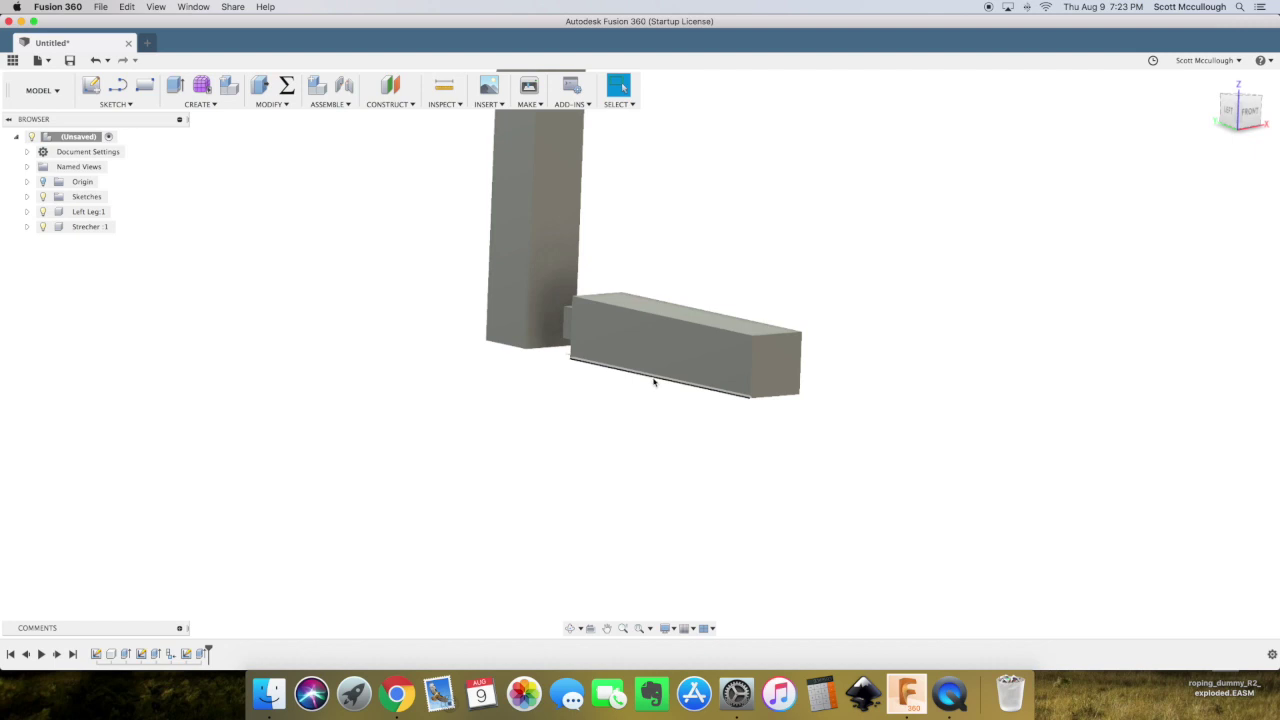
Move the Strecher body 4 in upward along Y
key("m")
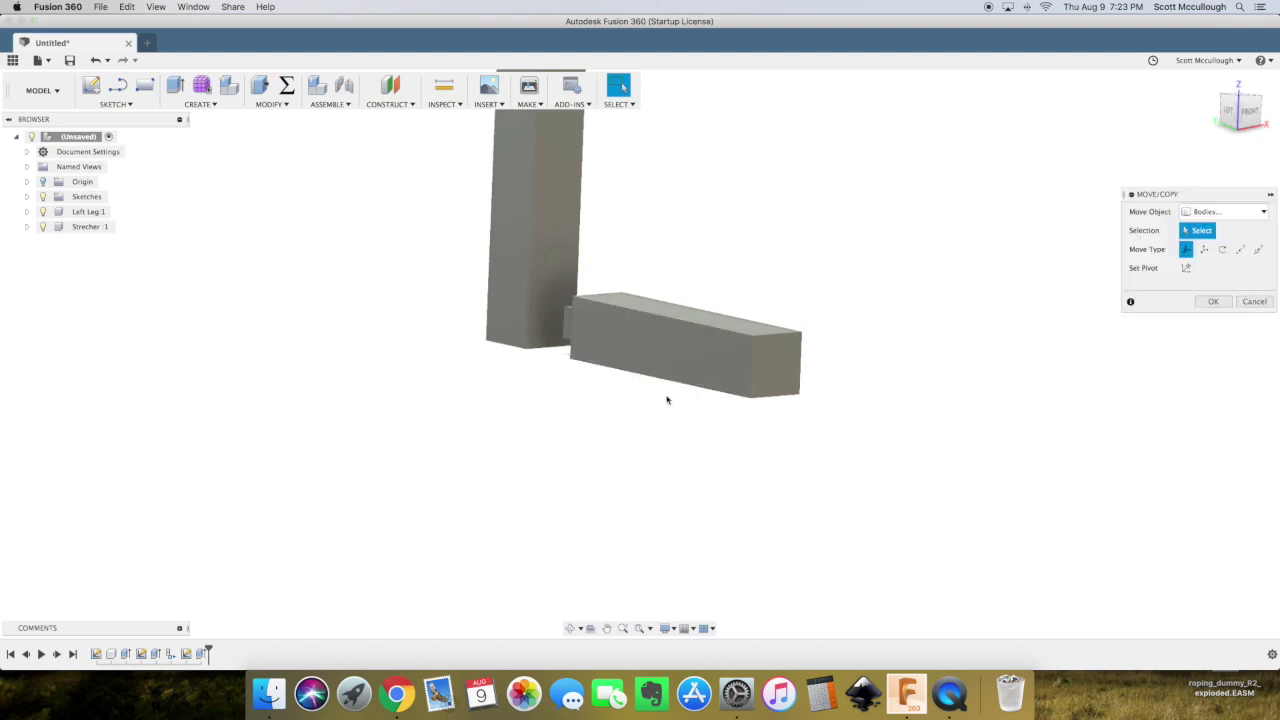
left_click(750, 384)
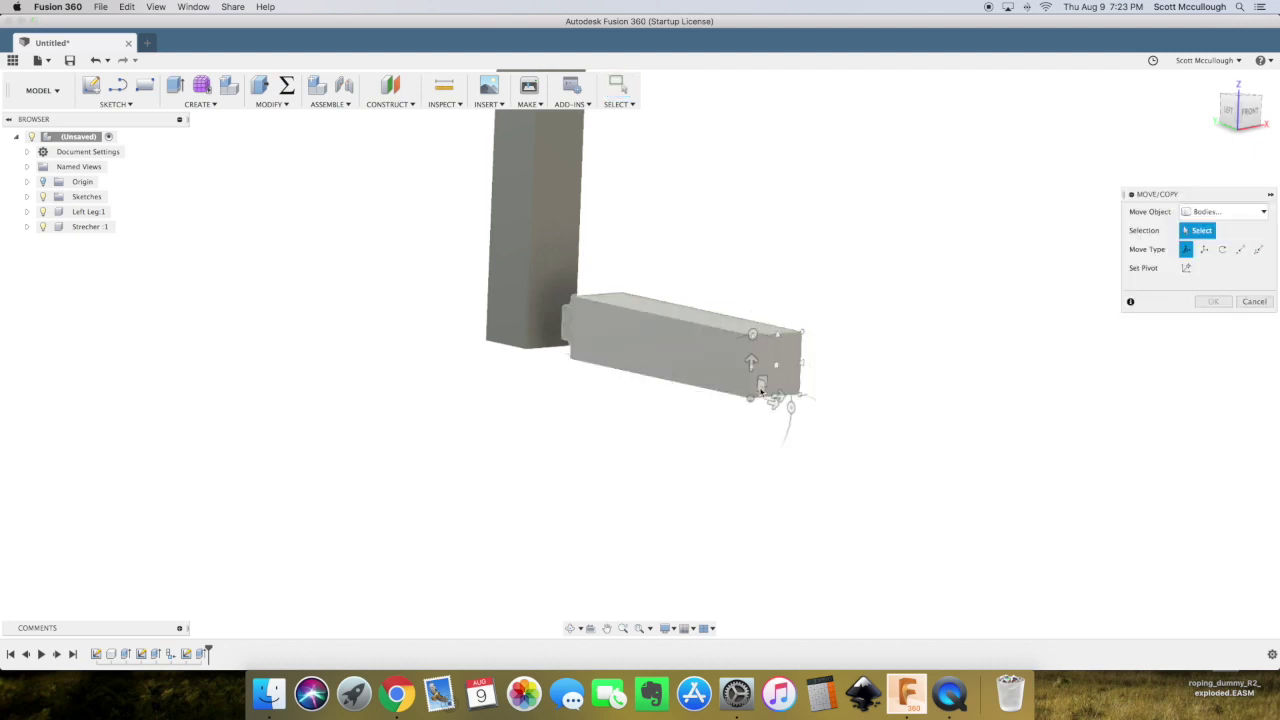
left_click(762, 392)
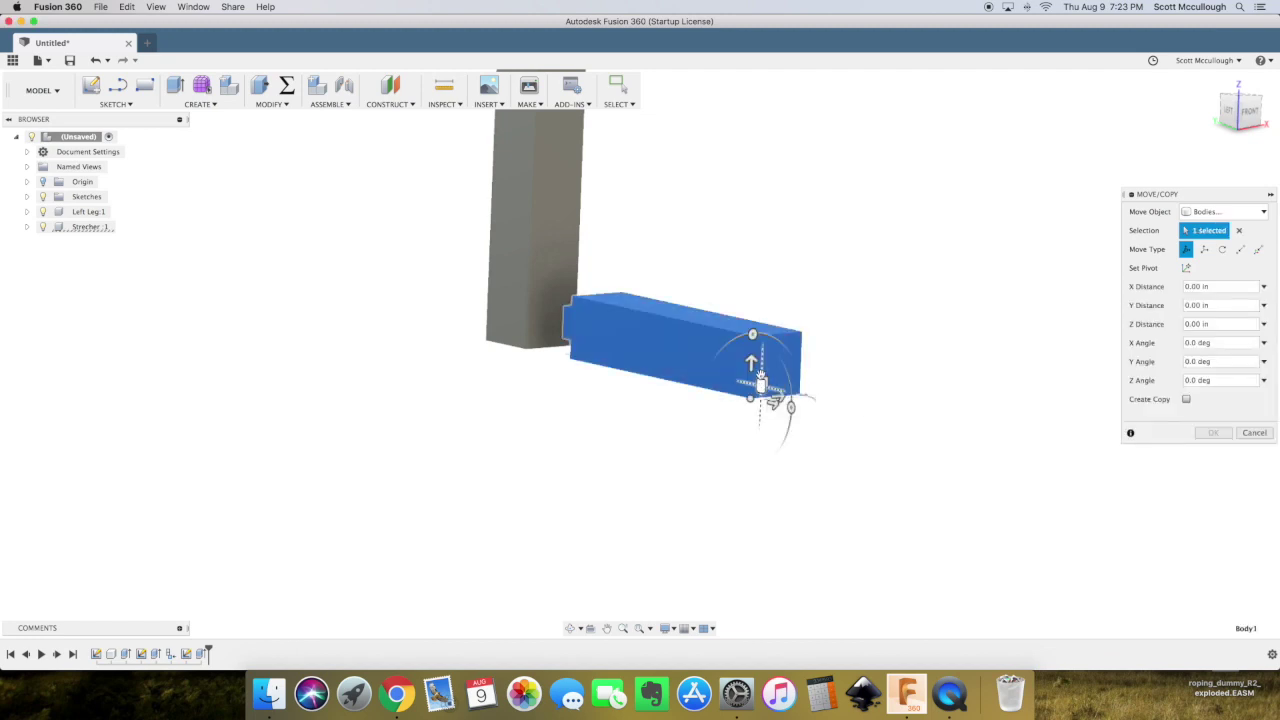
left_click_drag(752, 362, 752, 337)
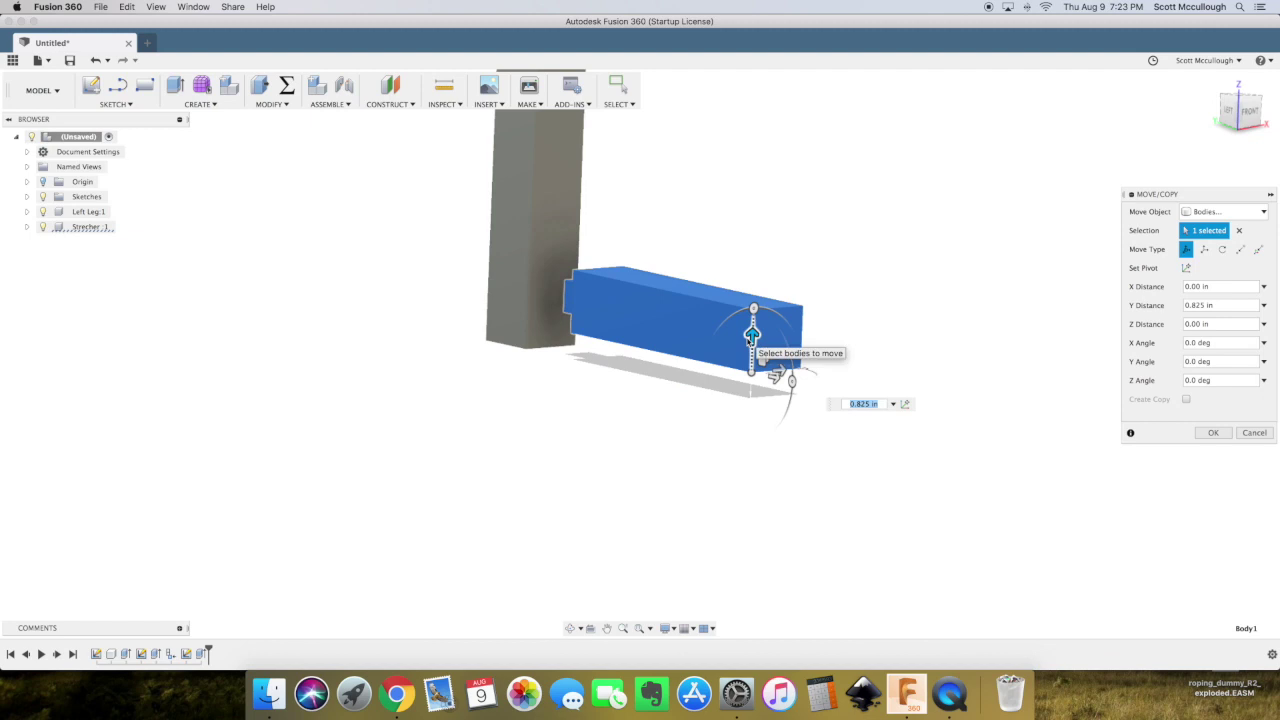
type("4")
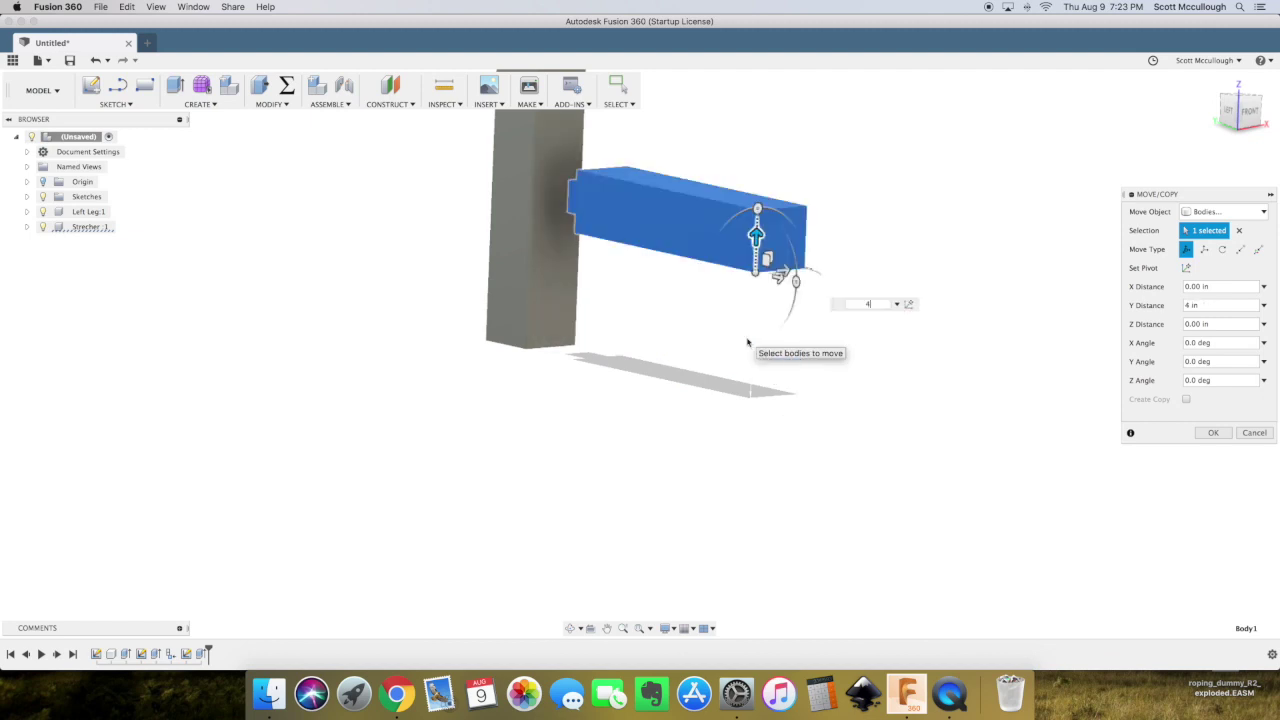
key("Return")
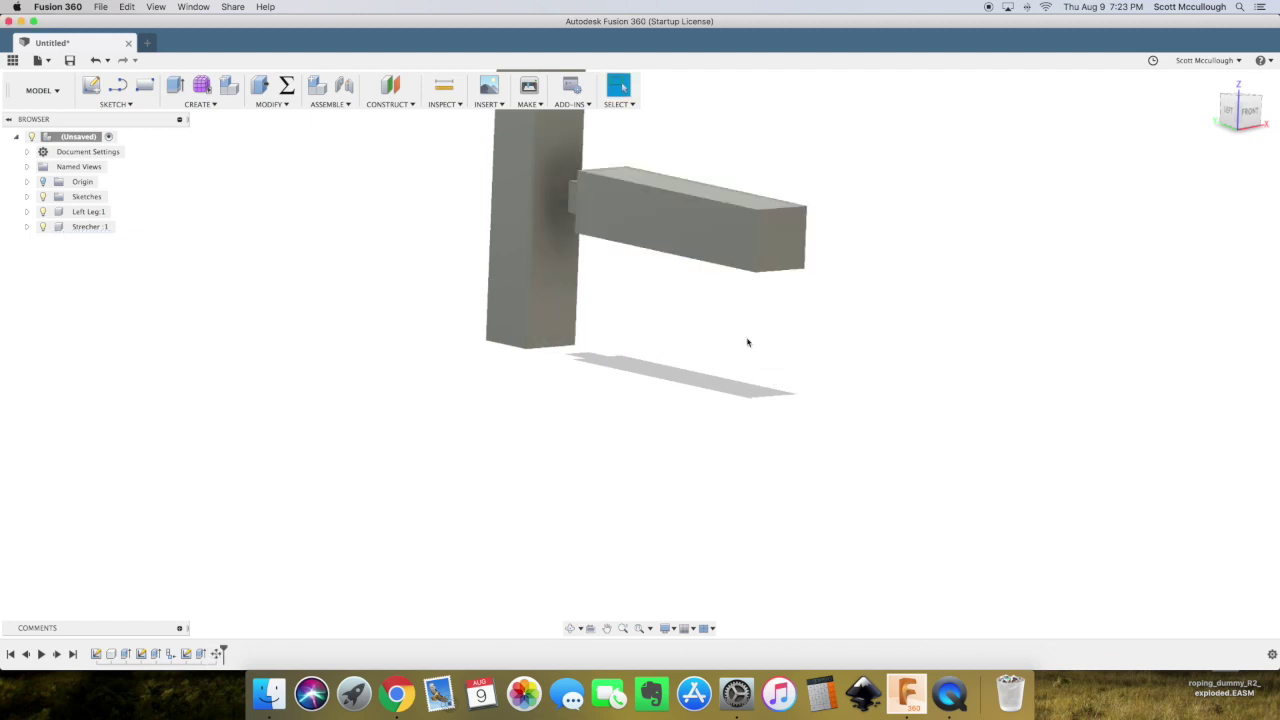
Start a new sketch on the Left Leg face beside the stretcher
left_click(570, 628)
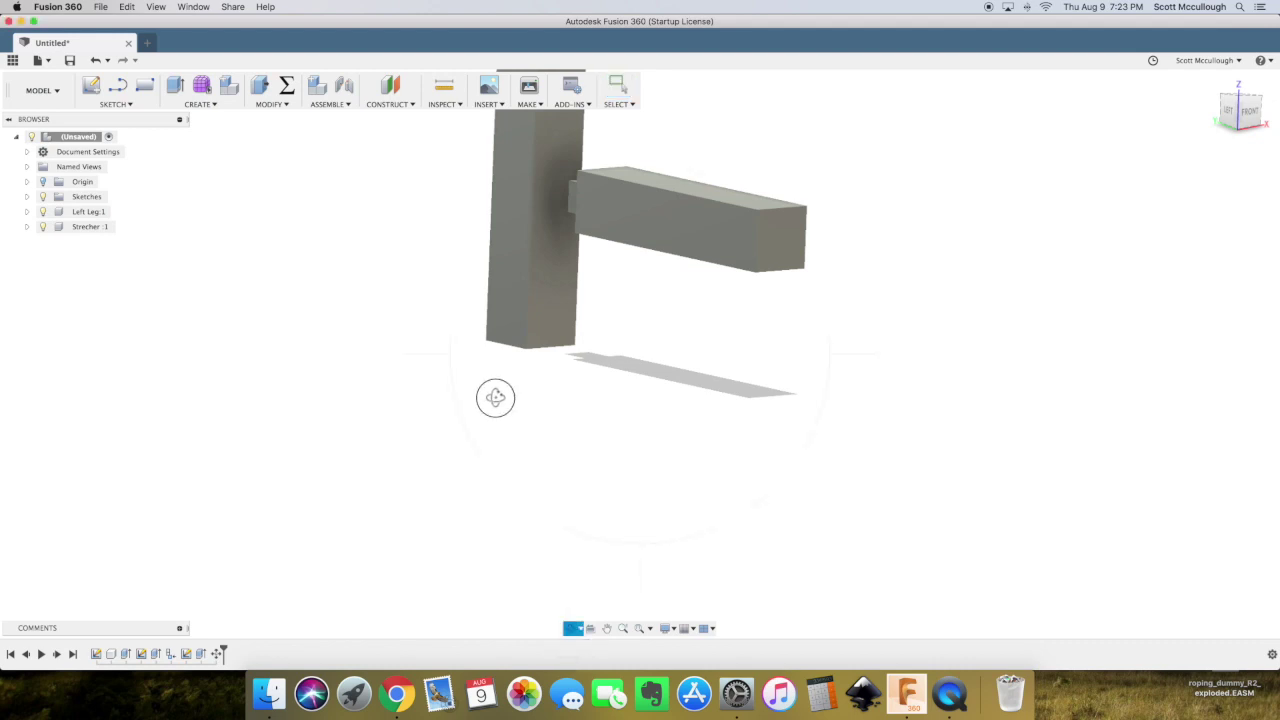
mouse_move(494, 397)
left_mouse_down()
mouse_move(545, 401)
mouse_move(543, 389)
left_mouse_up()
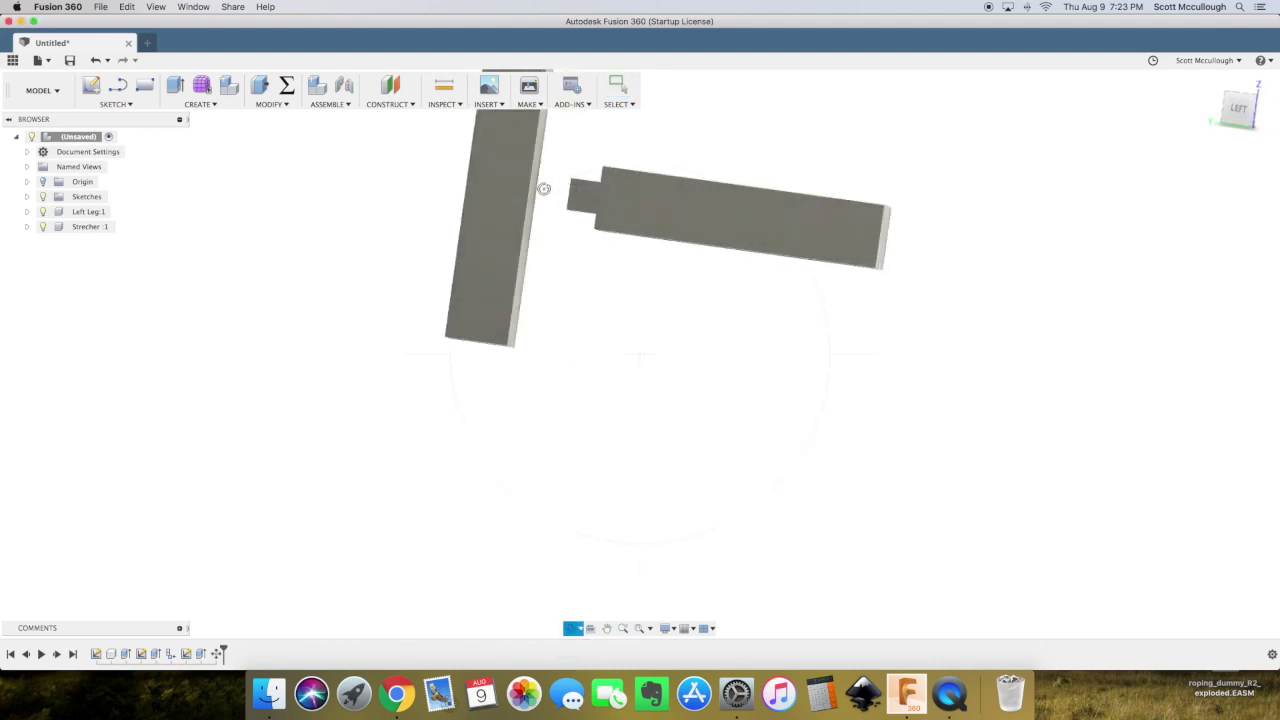
scroll(548, 192, "up", 5)
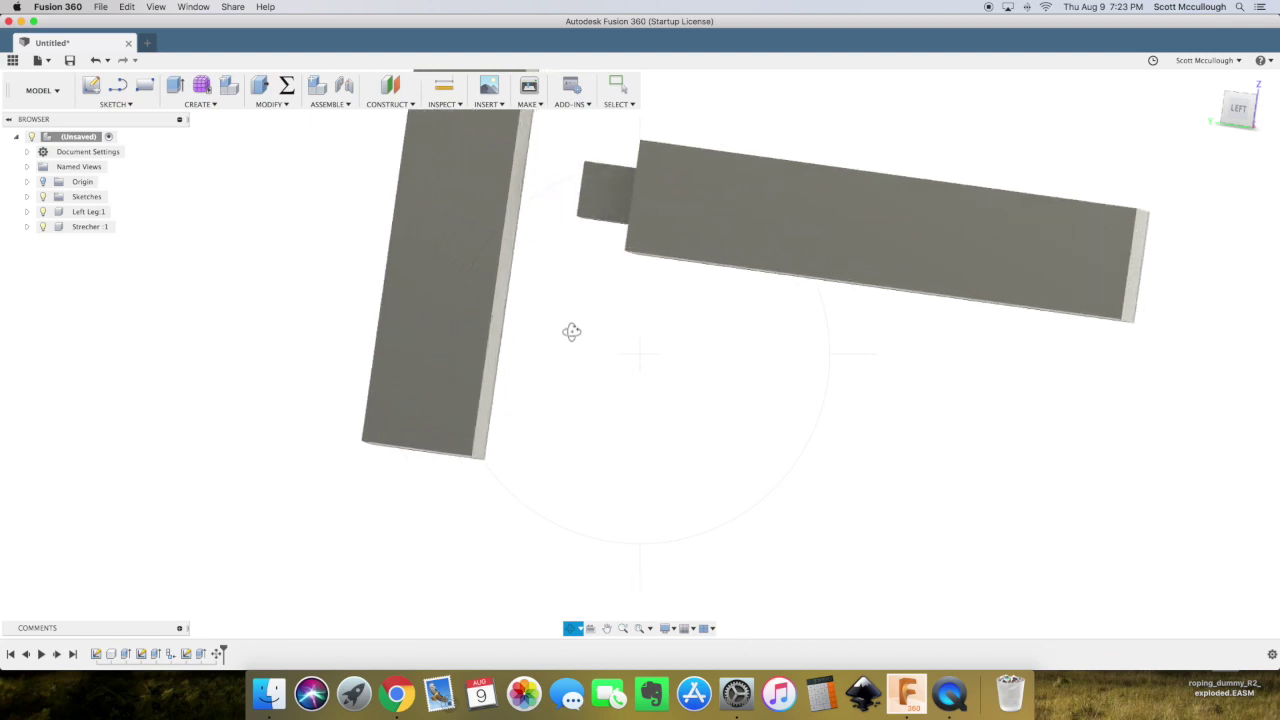
left_click_drag(571, 331, 591, 338)
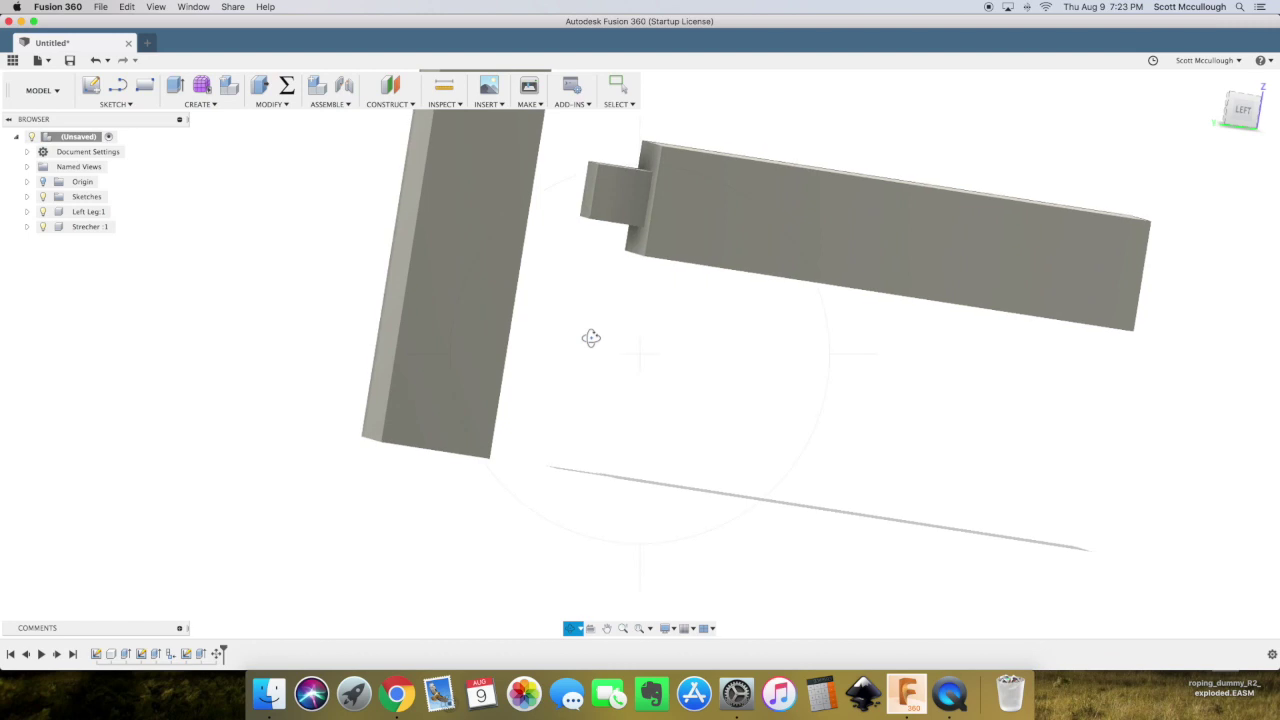
key("Escape")
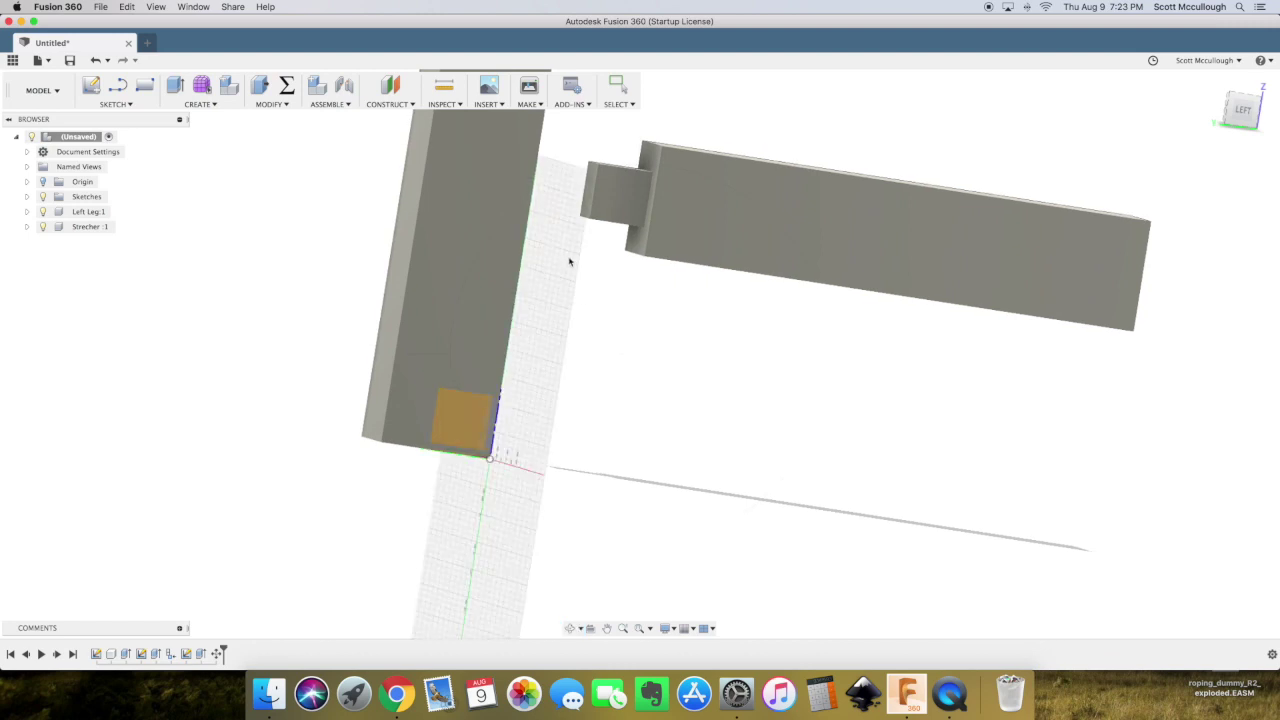
left_click(593, 190)
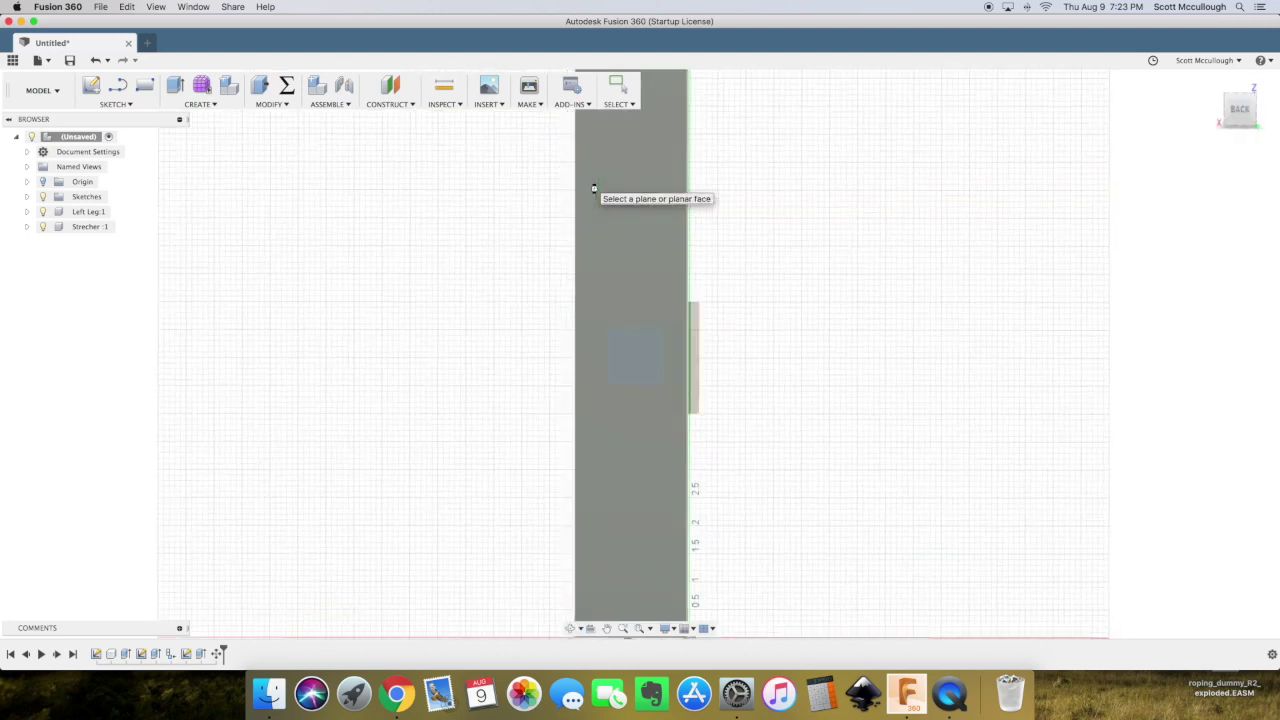
Project the Strecher tenon's square end face into the sketch, temporarily hiding Left Leg
key("p")
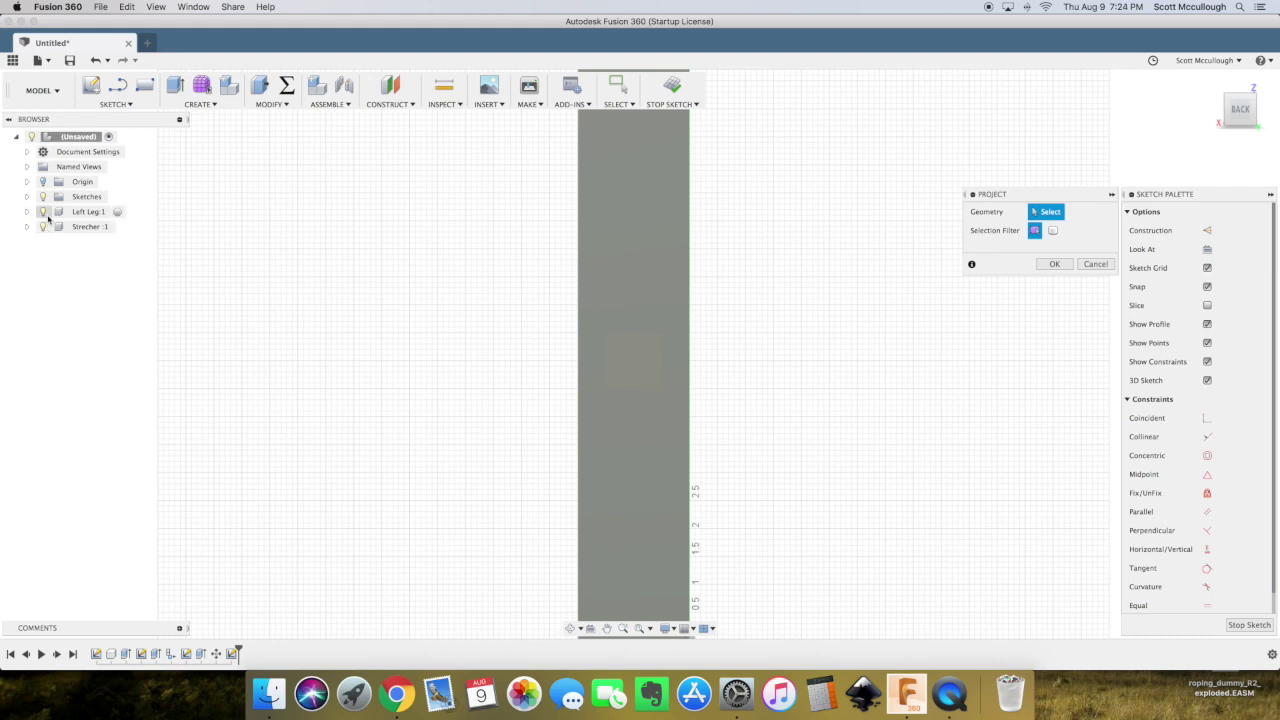
left_click(43, 226)
left_click(652, 345)
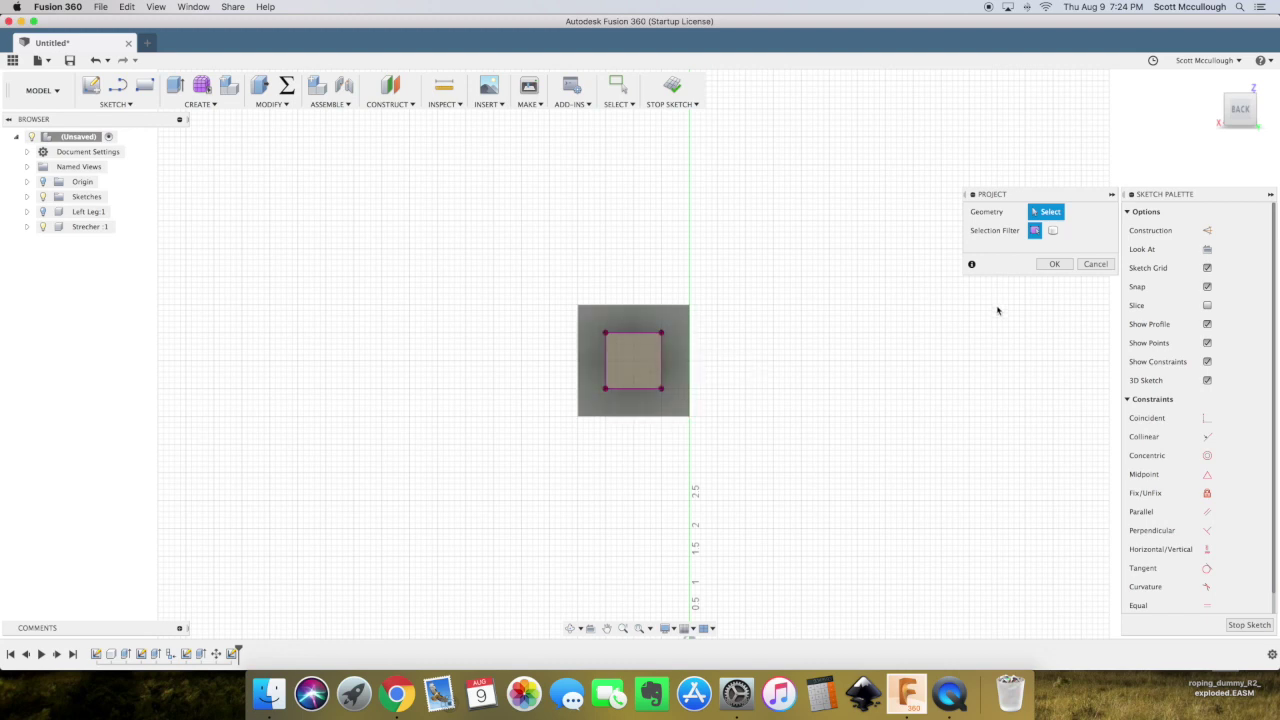
left_click(1045, 267)
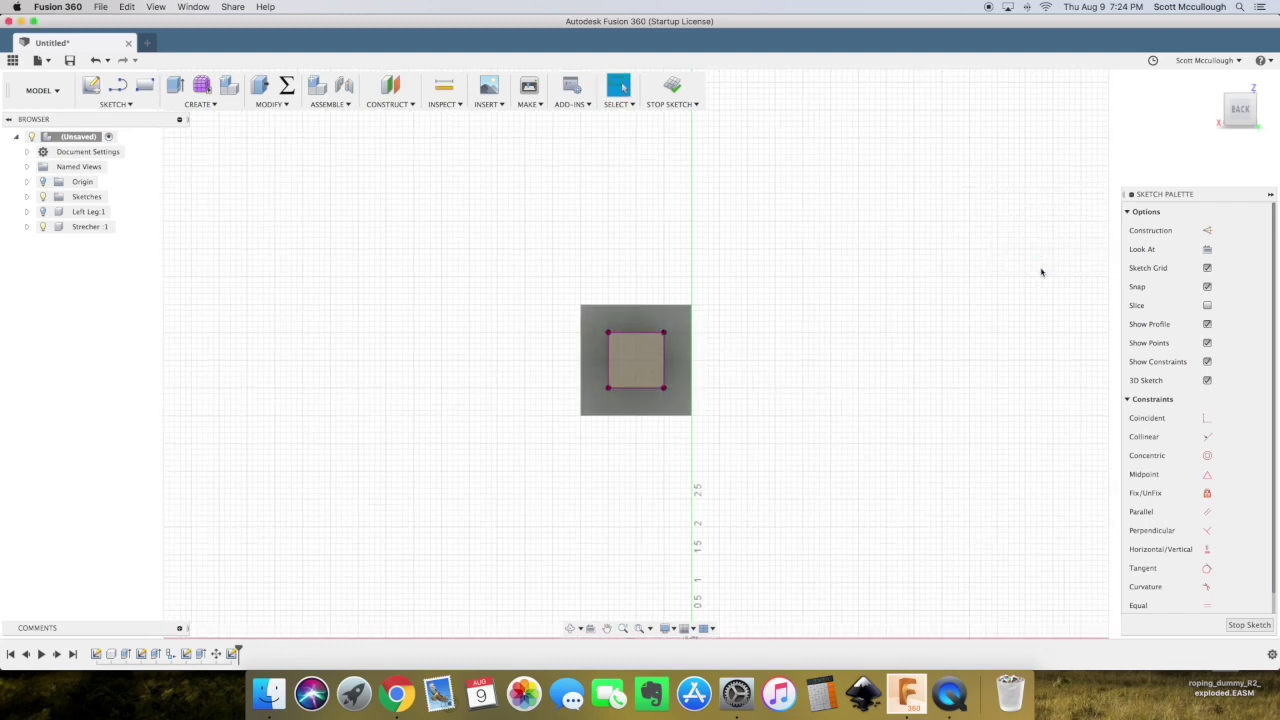
left_click(43, 211)
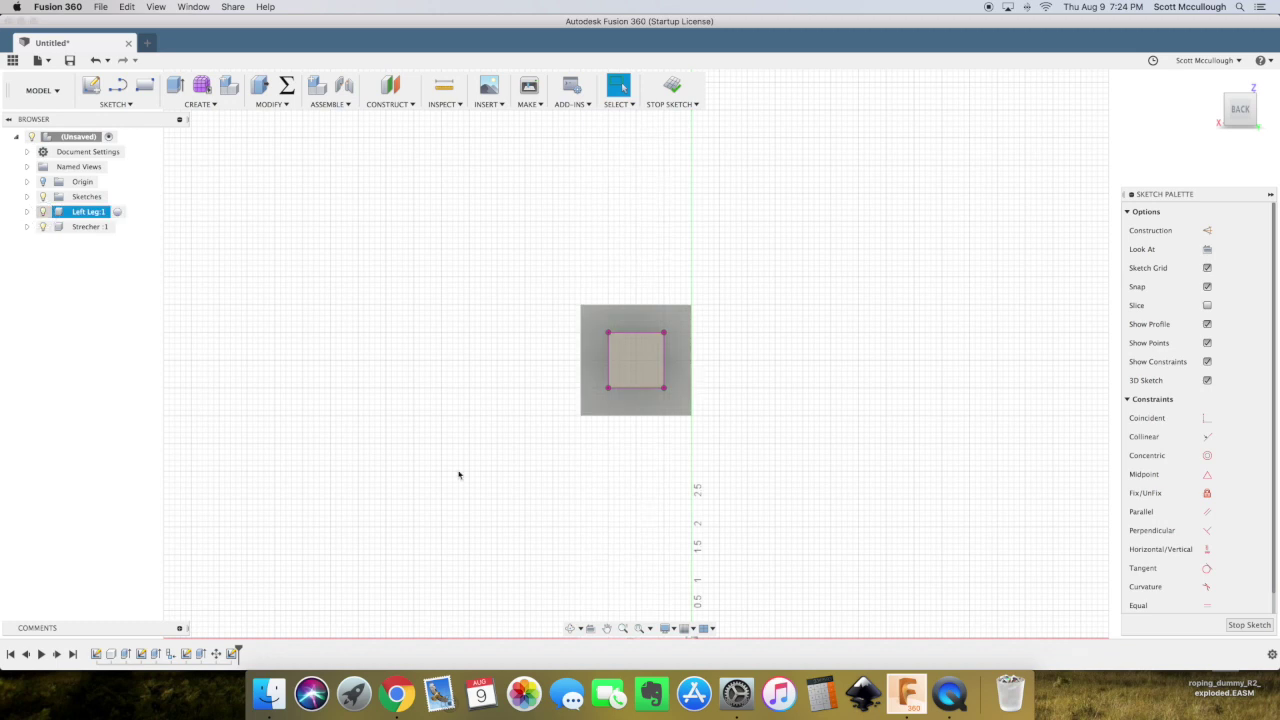
left_click(570, 628)
mouse_move(646, 460)
left_mouse_down()
mouse_move(523, 466)
mouse_move(546, 453)
left_mouse_up()
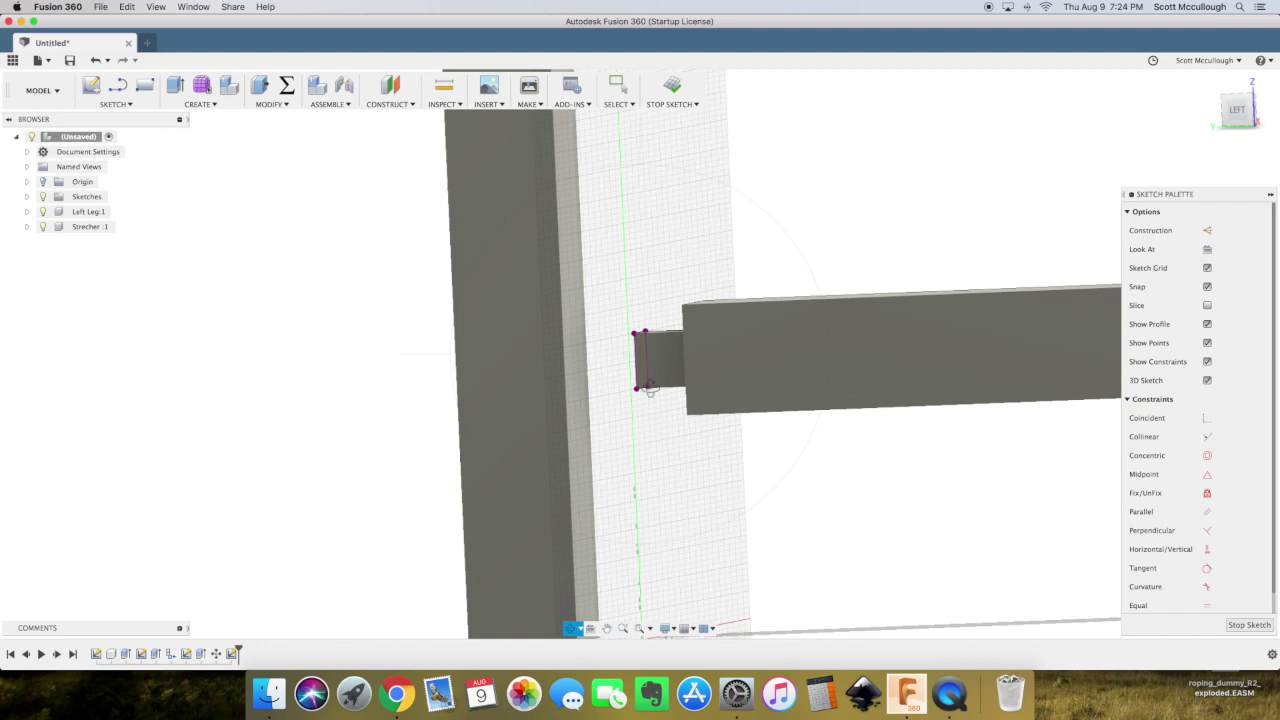
key("e")
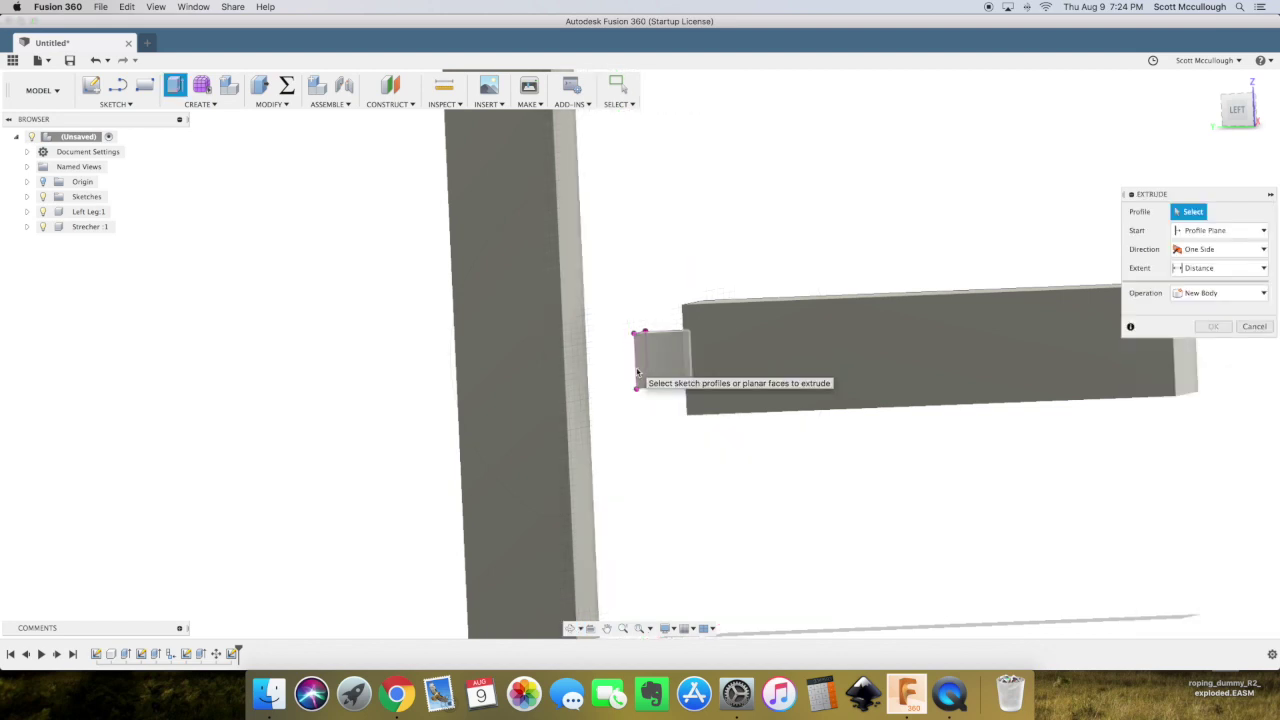
Extrude the tenon-end profile with the start set to From Object
left_click(570, 628)
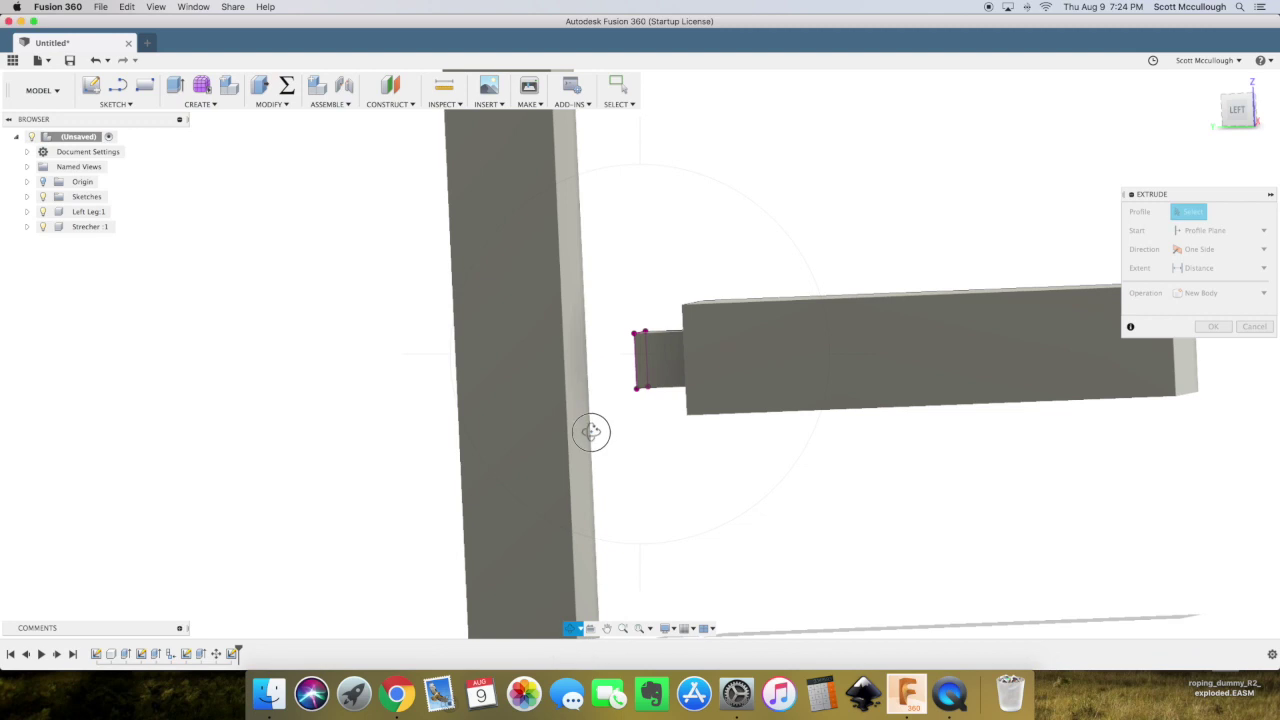
left_click_drag(589, 431, 630, 420)
key("Escape")
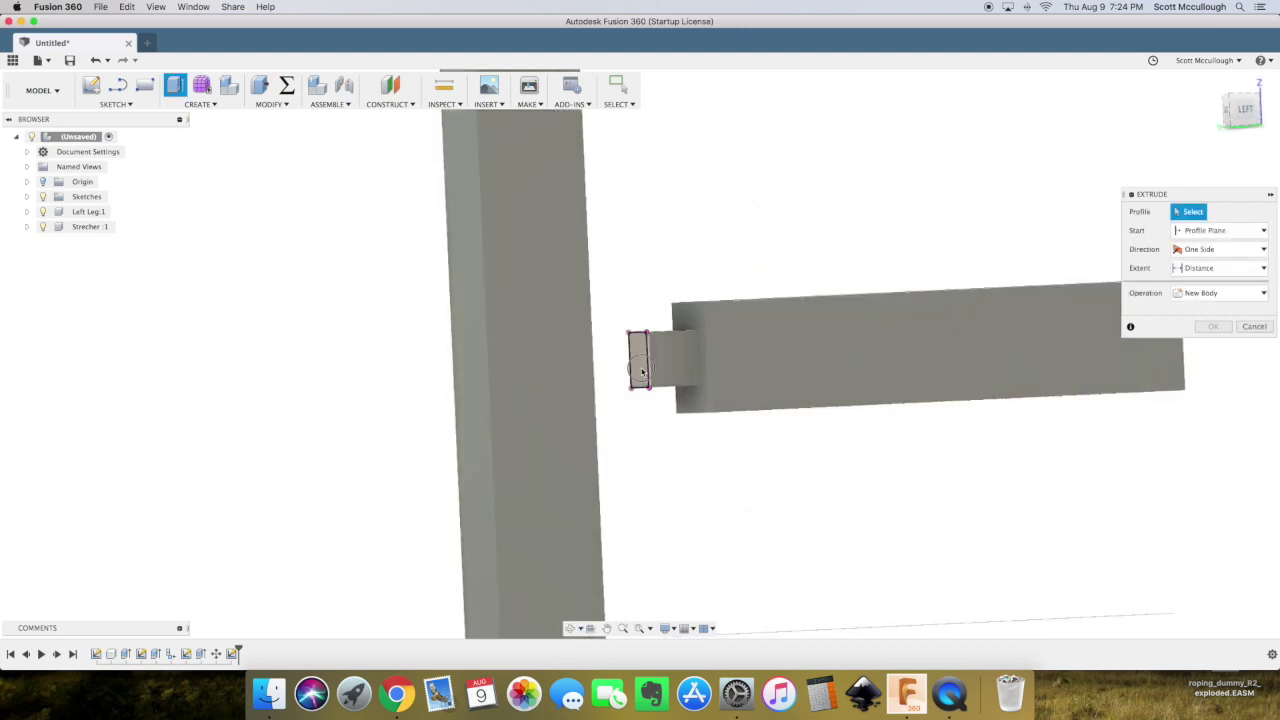
left_click(642, 372)
left_click(1250, 332)
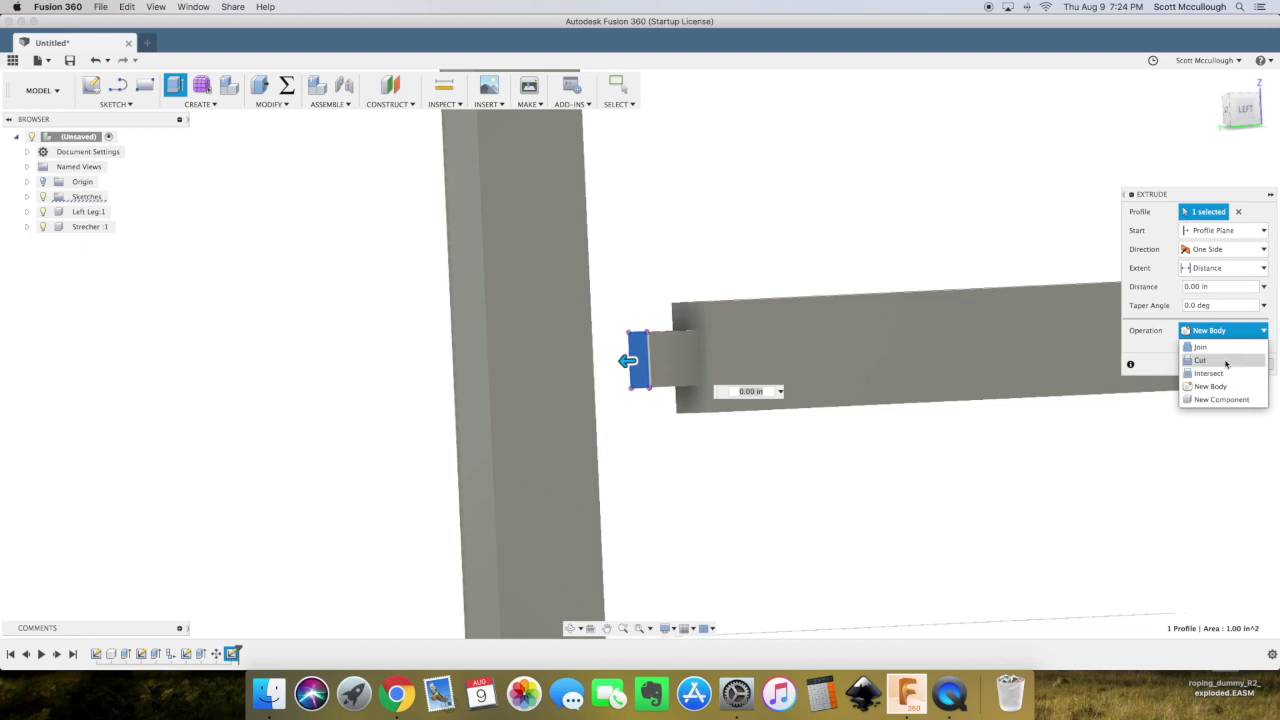
left_click(1214, 232)
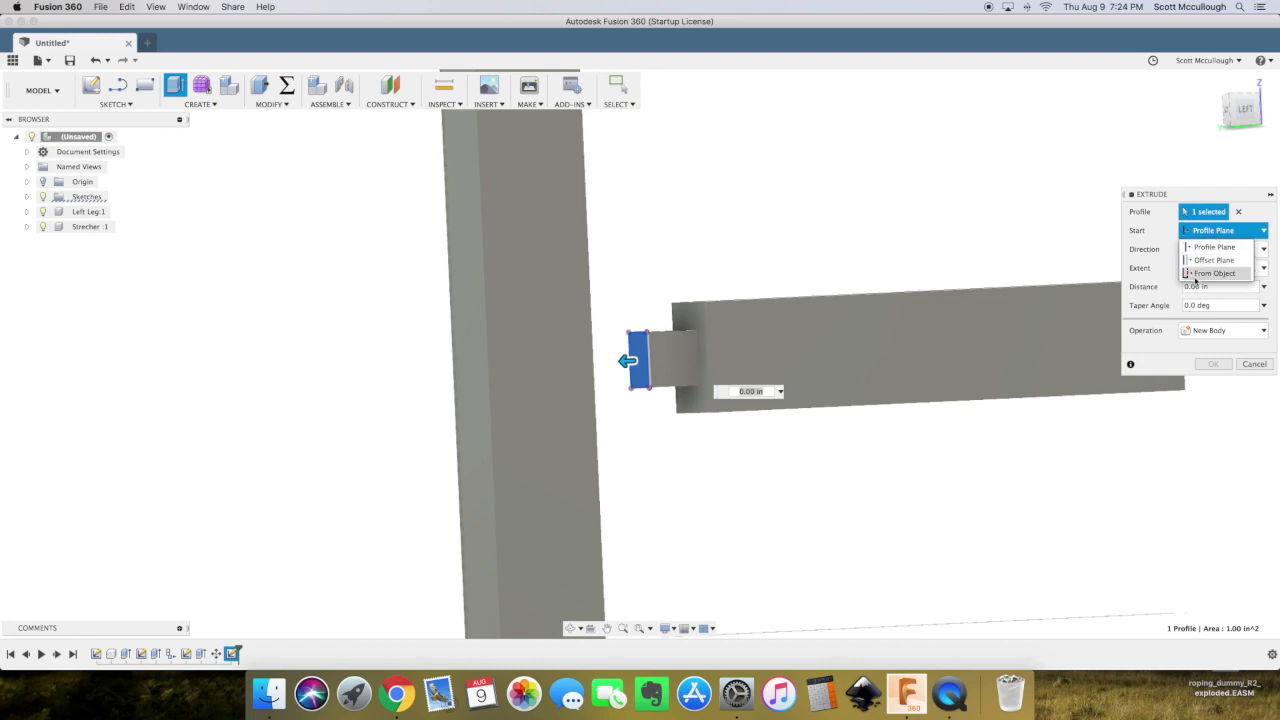
left_click(1214, 273)
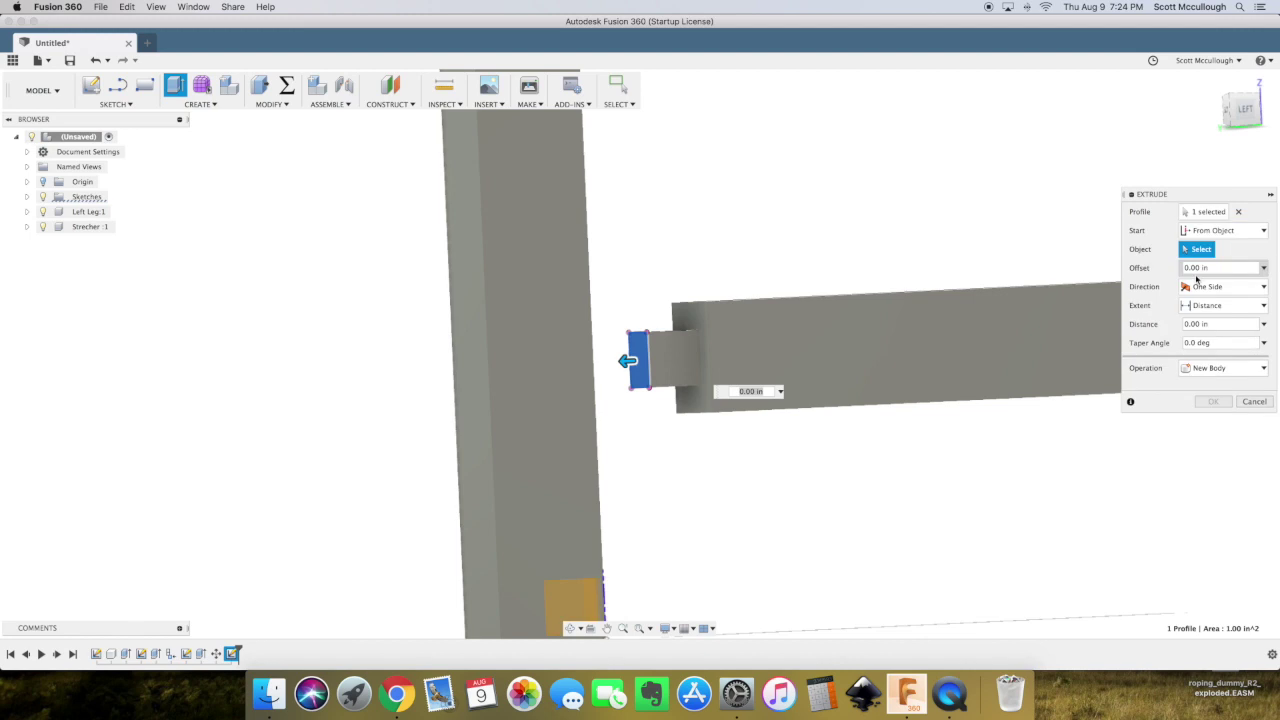
Start the extrusion from the leg post's face and cut 1 in into the post
left_click(570, 628)
left_click_drag(663, 423, 609, 429)
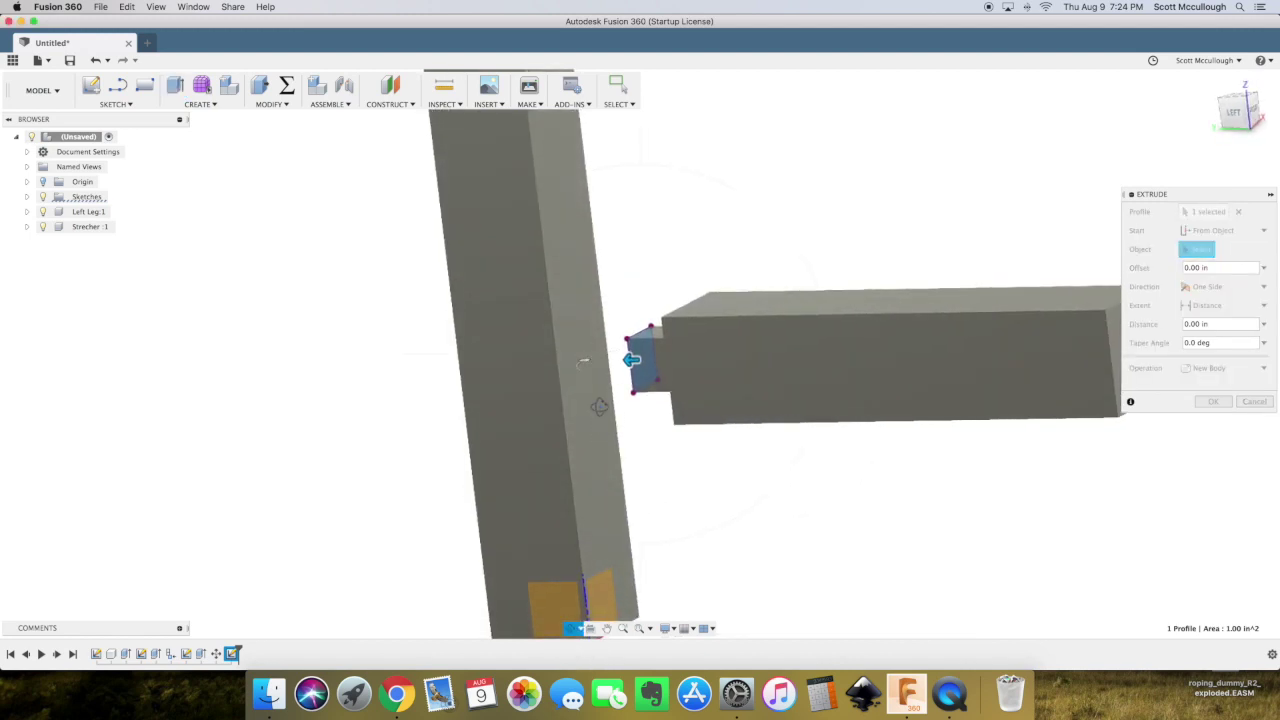
key("Escape")
left_click(593, 387)
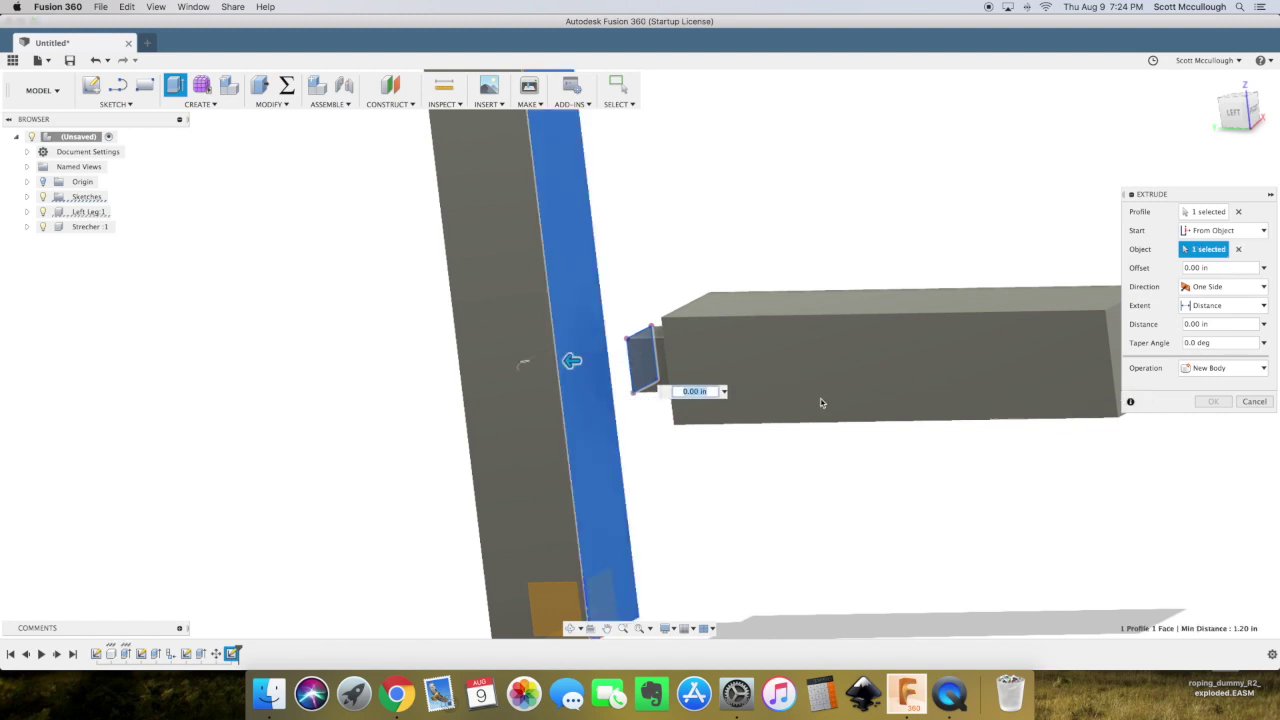
left_click(1218, 368)
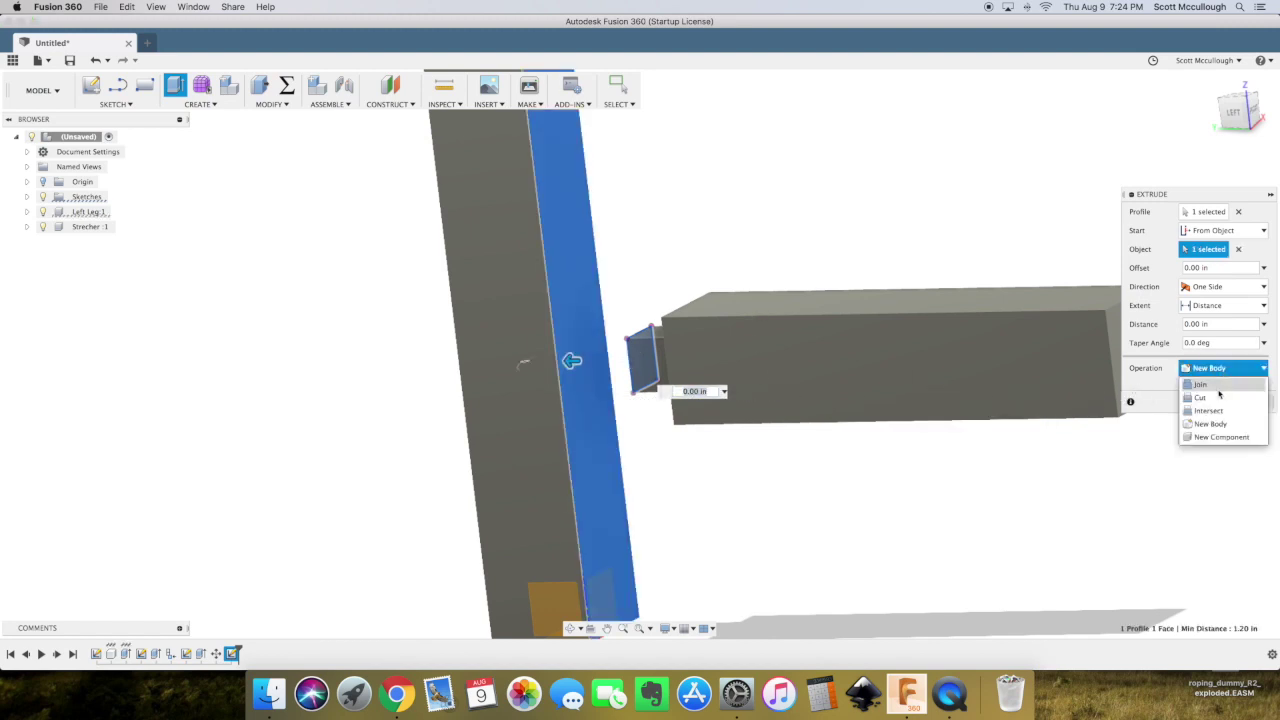
left_click(1218, 397)
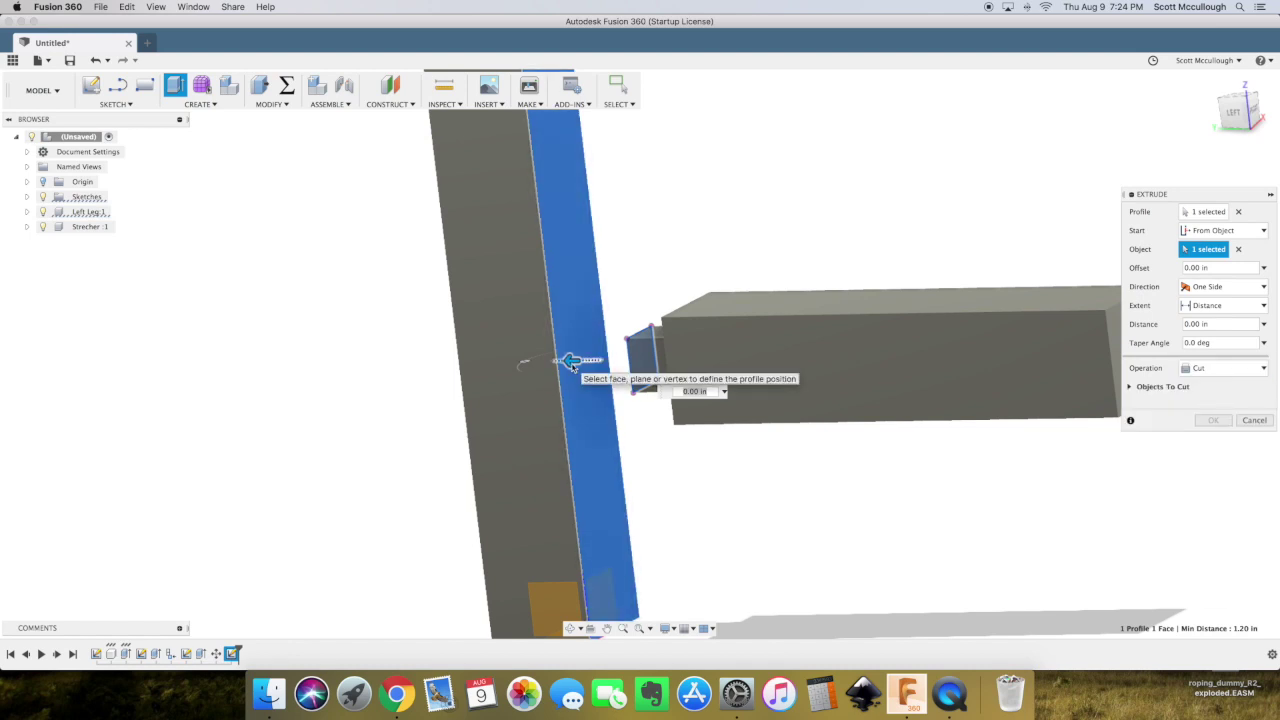
mouse_move(572, 365)
left_mouse_down()
mouse_move(550, 363)
mouse_move(562, 366)
left_mouse_up()
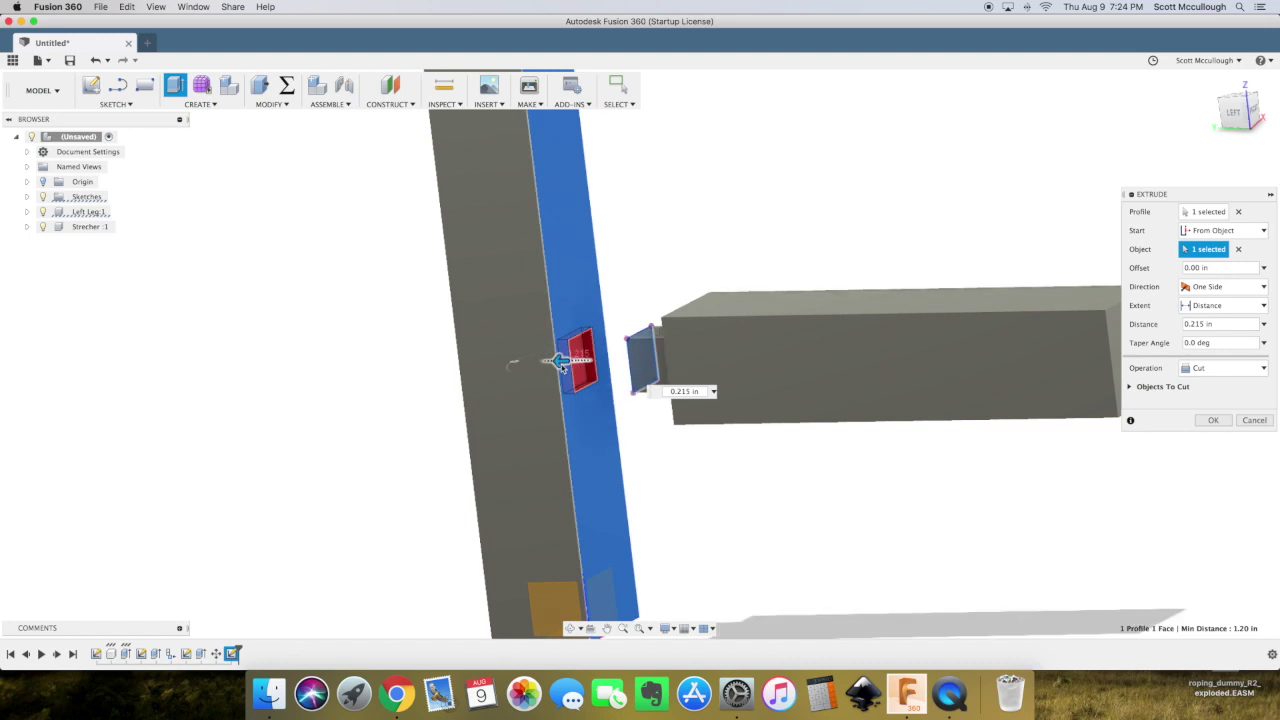
type("1")
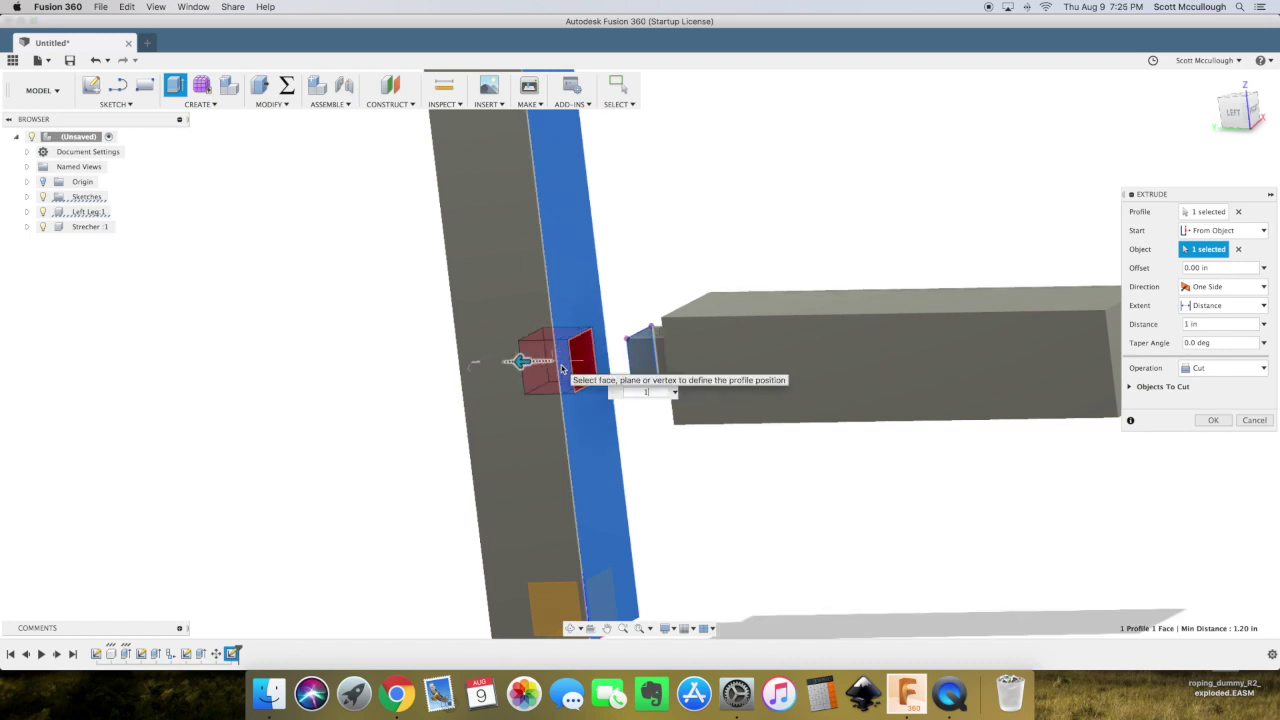
key("Return")
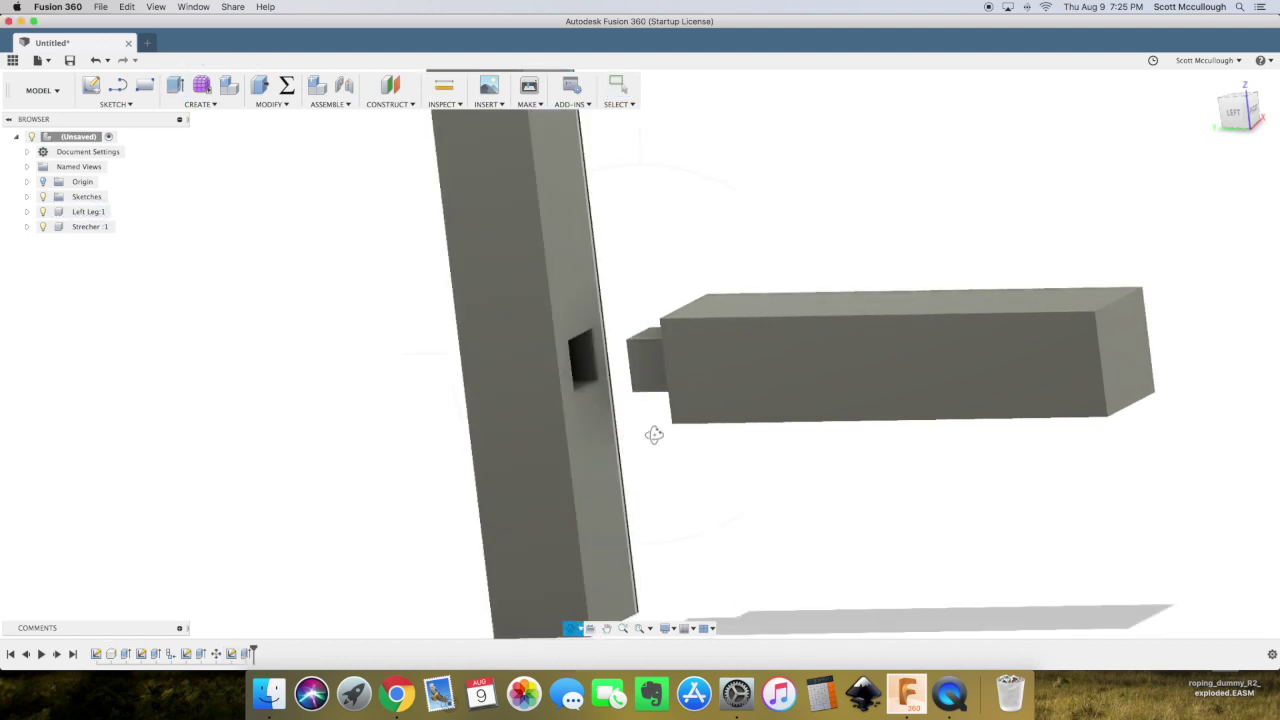
Start an Align from the command search and pick the tenon's end face as From
mouse_move(651, 434)
left_mouse_down()
mouse_move(663, 423)
mouse_move(649, 428)
left_mouse_up()
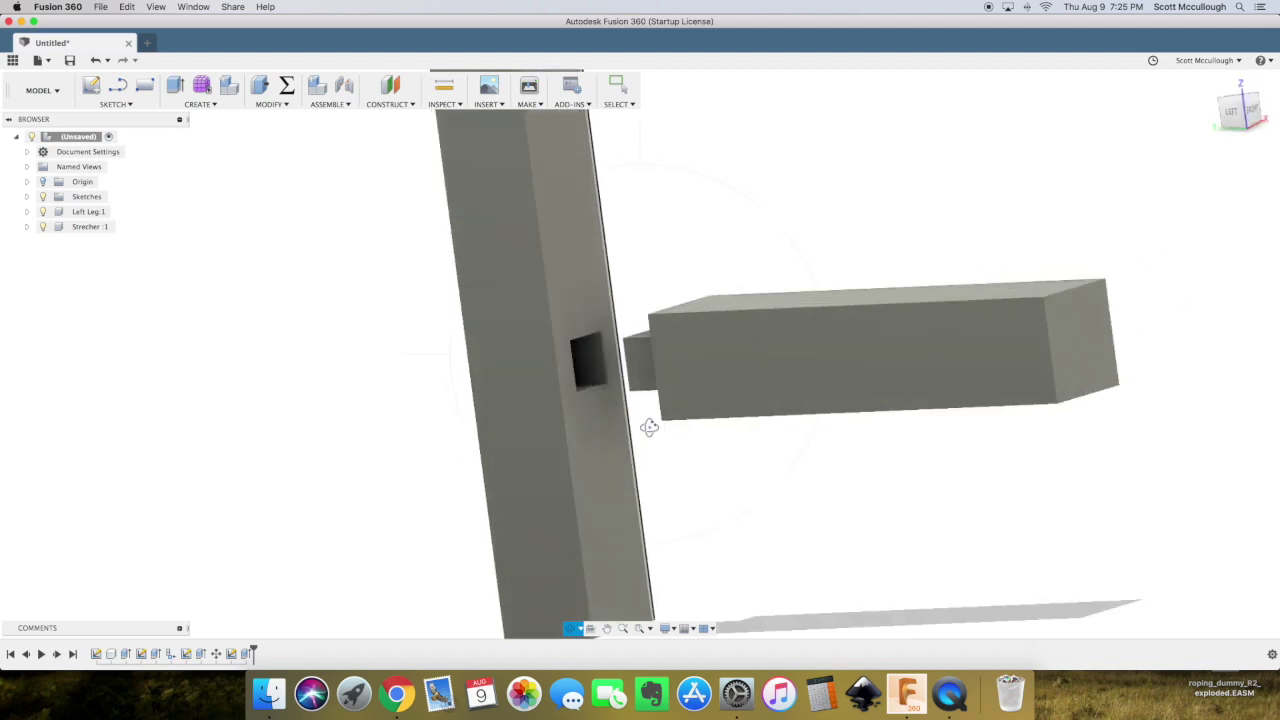
key("Escape")
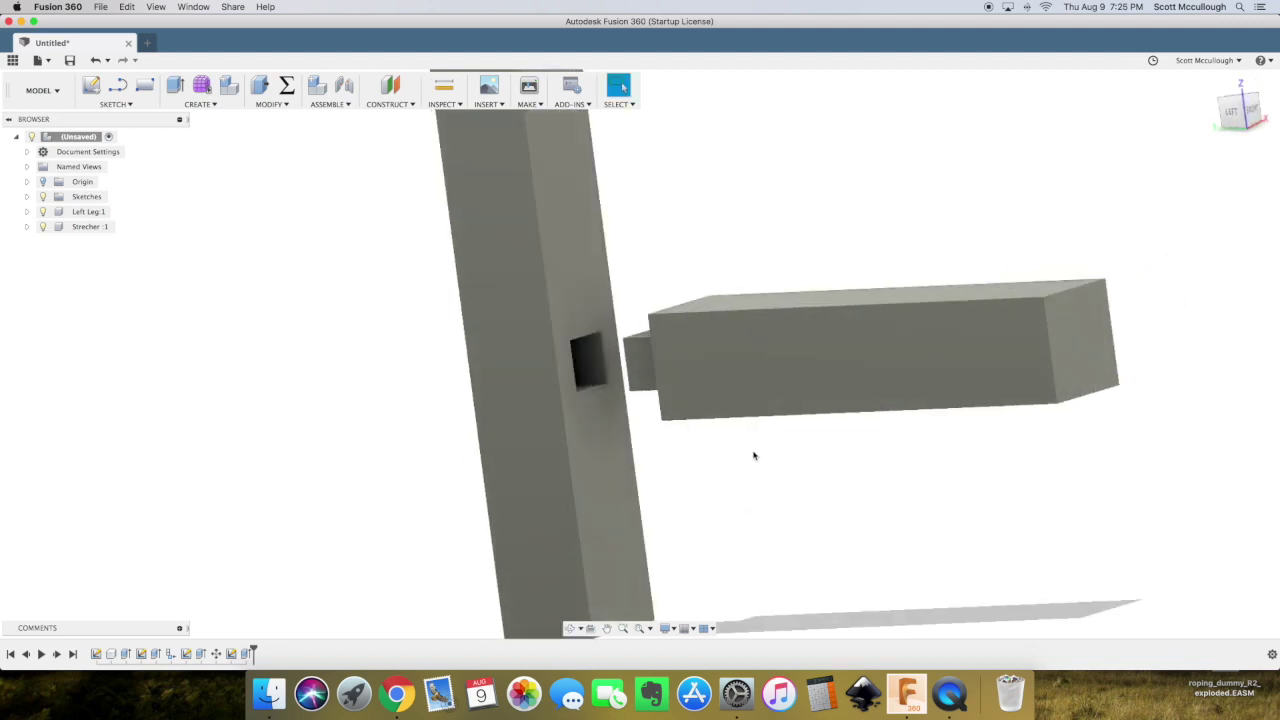
key("s")
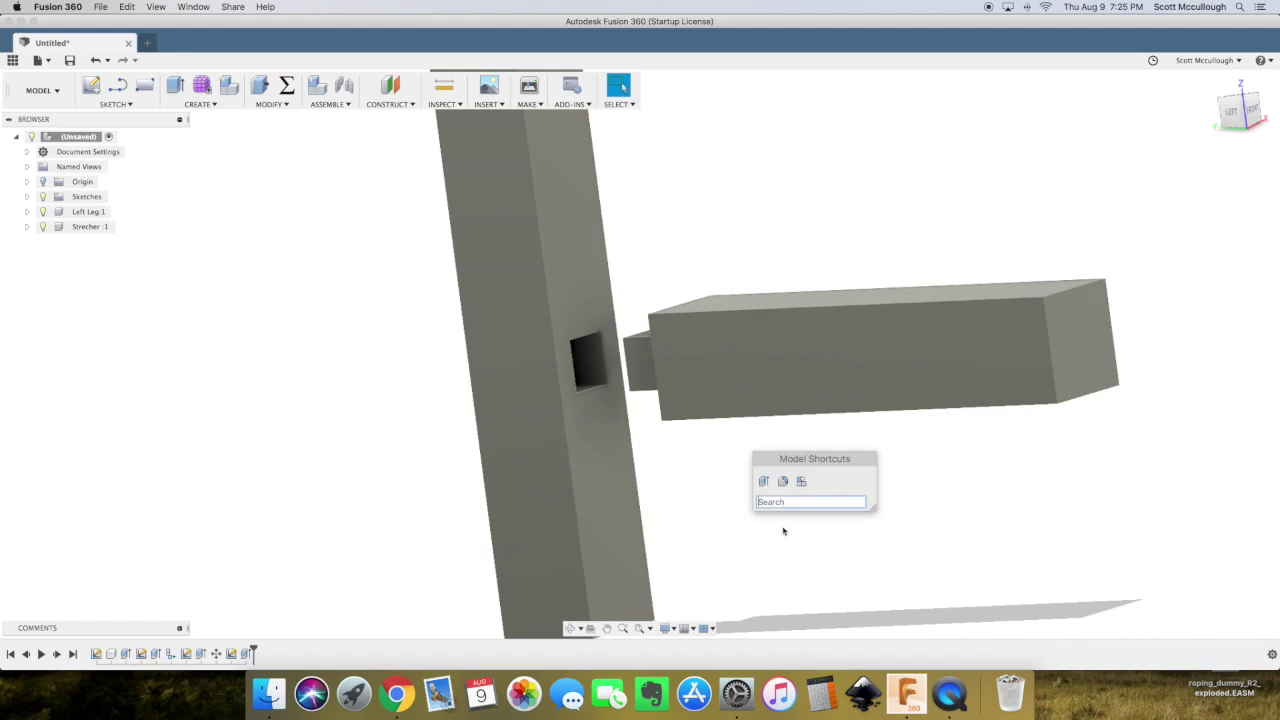
type("a")
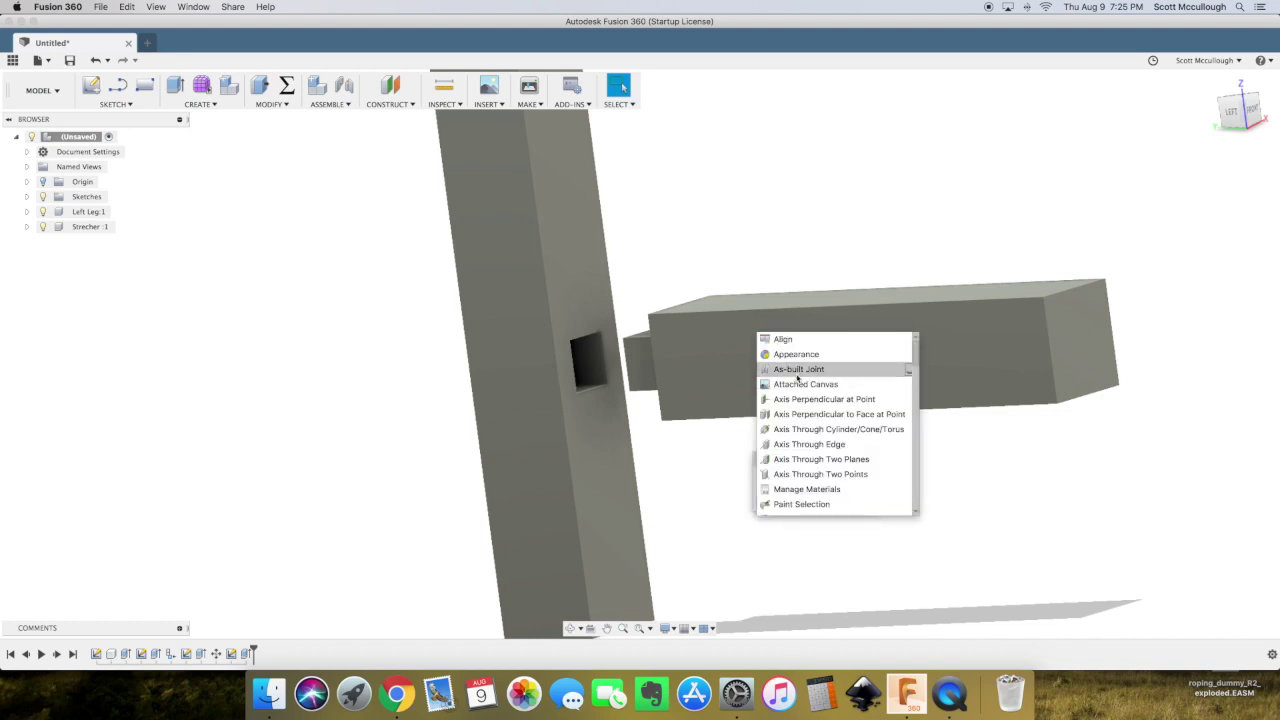
left_click(791, 342)
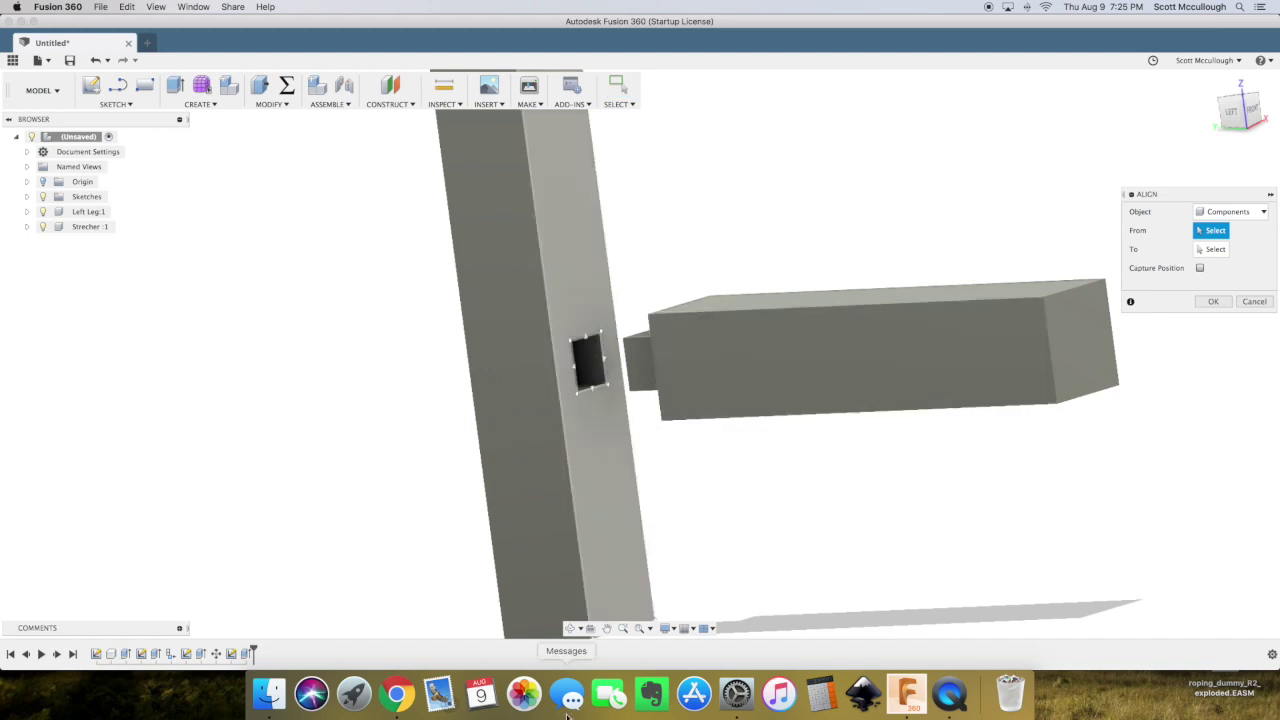
left_click(570, 628)
left_click_drag(567, 594, 612, 500)
key("Escape")
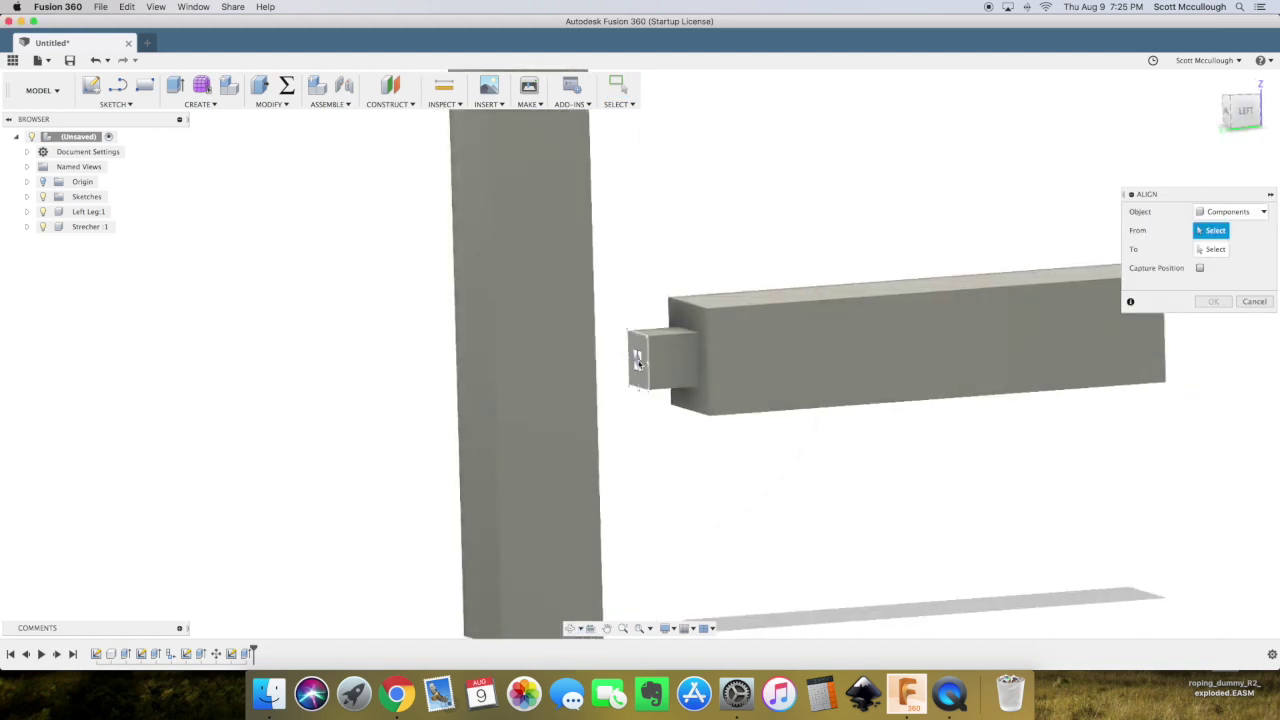
left_click(637, 363)
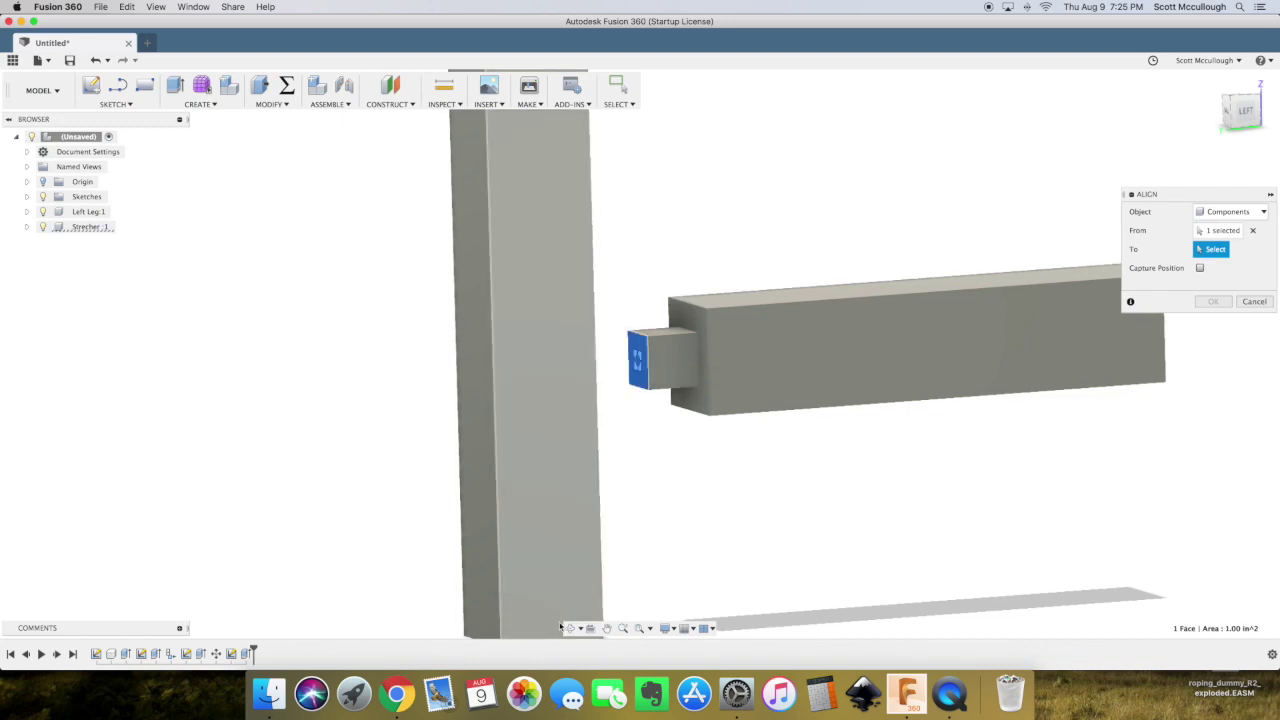
With Stretcher hidden, pick the mortise bottom face as To and confirm the alignment
left_click(570, 628)
left_click_drag(661, 485, 591, 371)
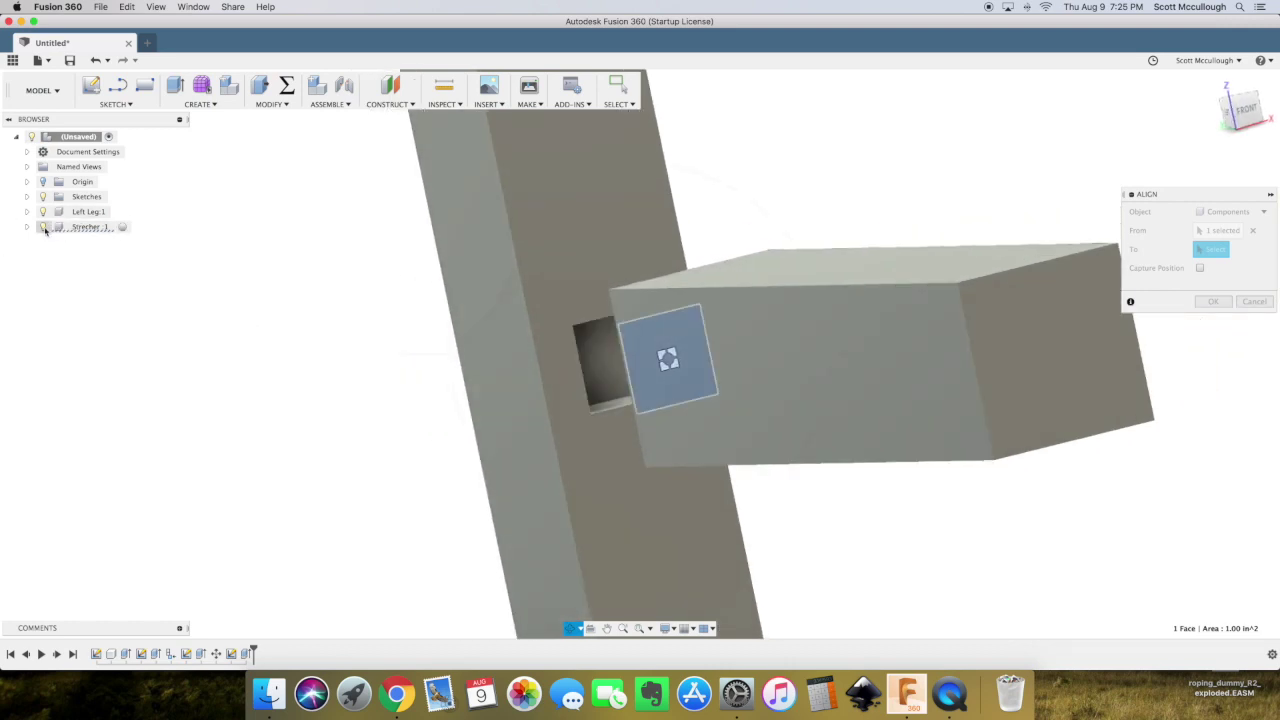
left_click(43, 227)
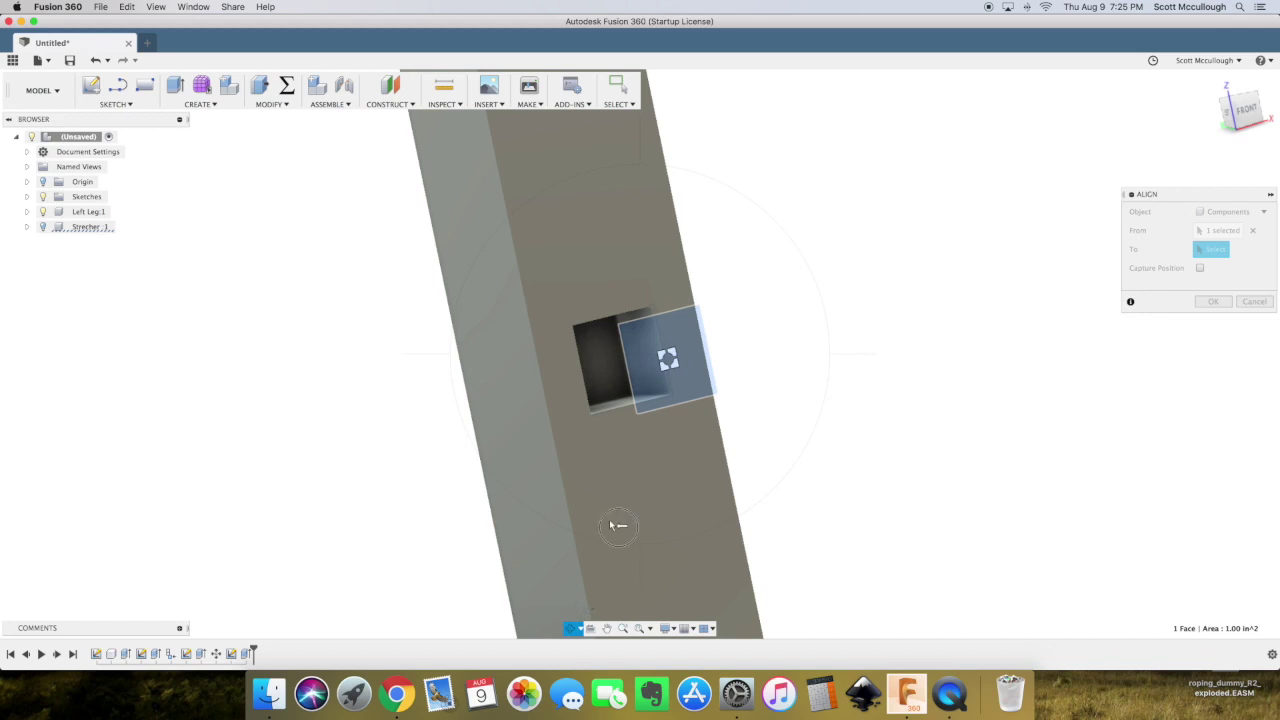
left_click_drag(614, 526, 623, 486)
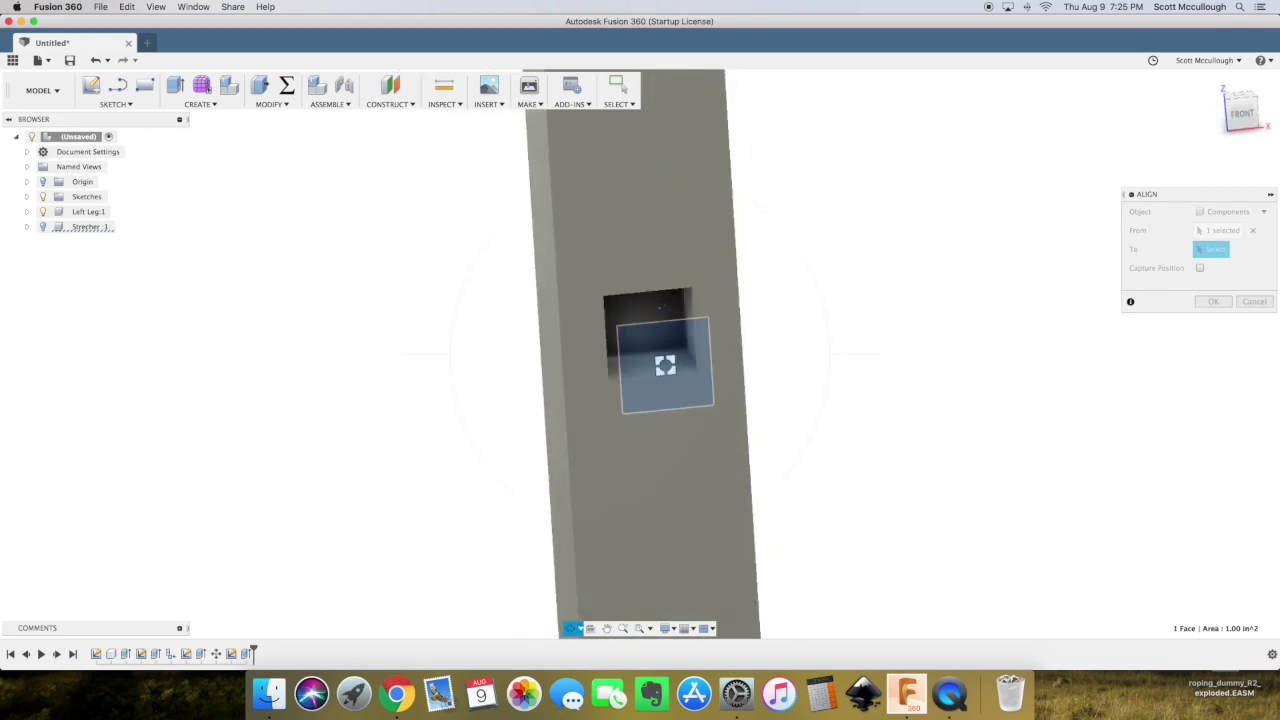
key("Escape")
left_click(645, 313)
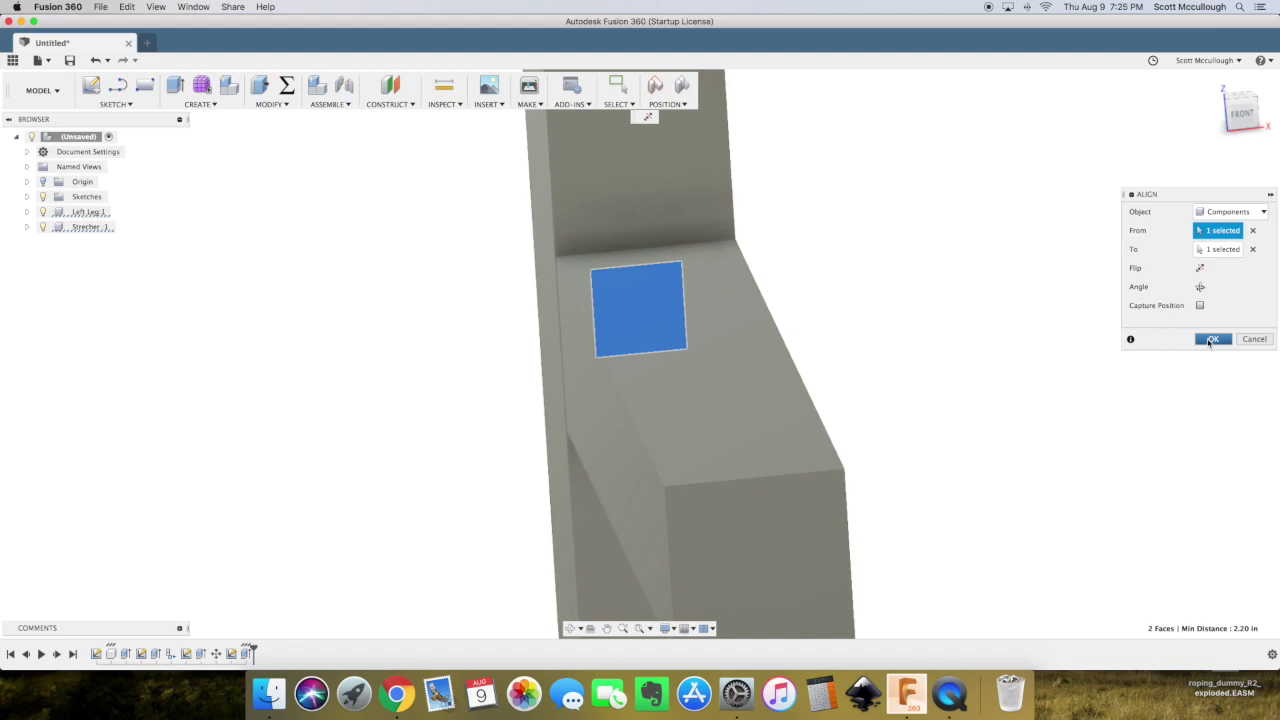
left_click(1210, 340)
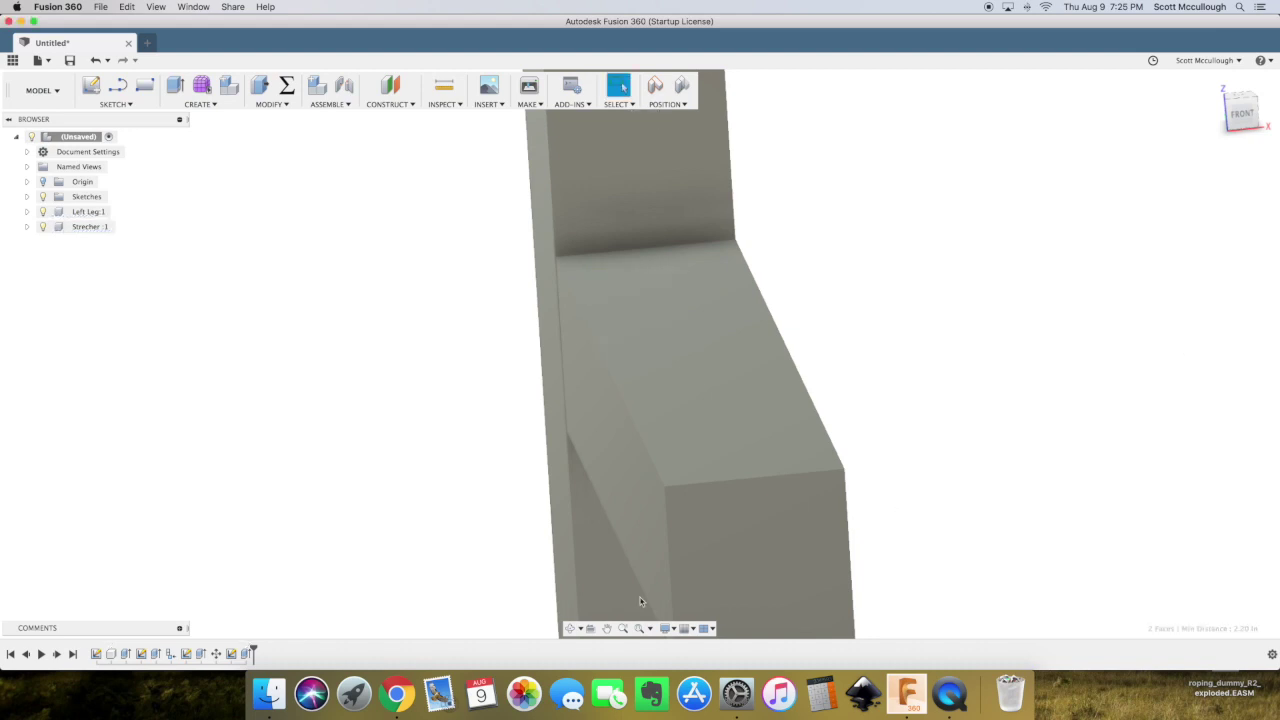
left_click(570, 628)
left_click_drag(546, 510, 617, 486)
key("Escape")
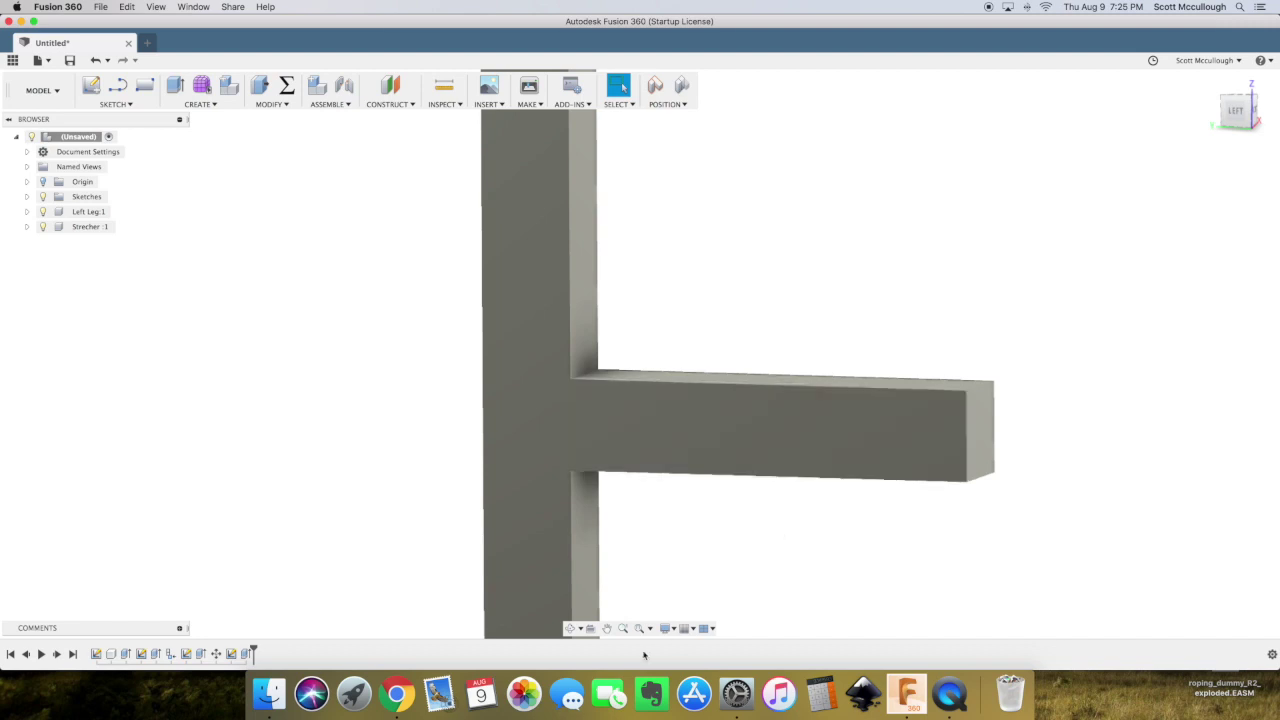
left_click(570, 628)
left_click_drag(588, 545, 587, 450)
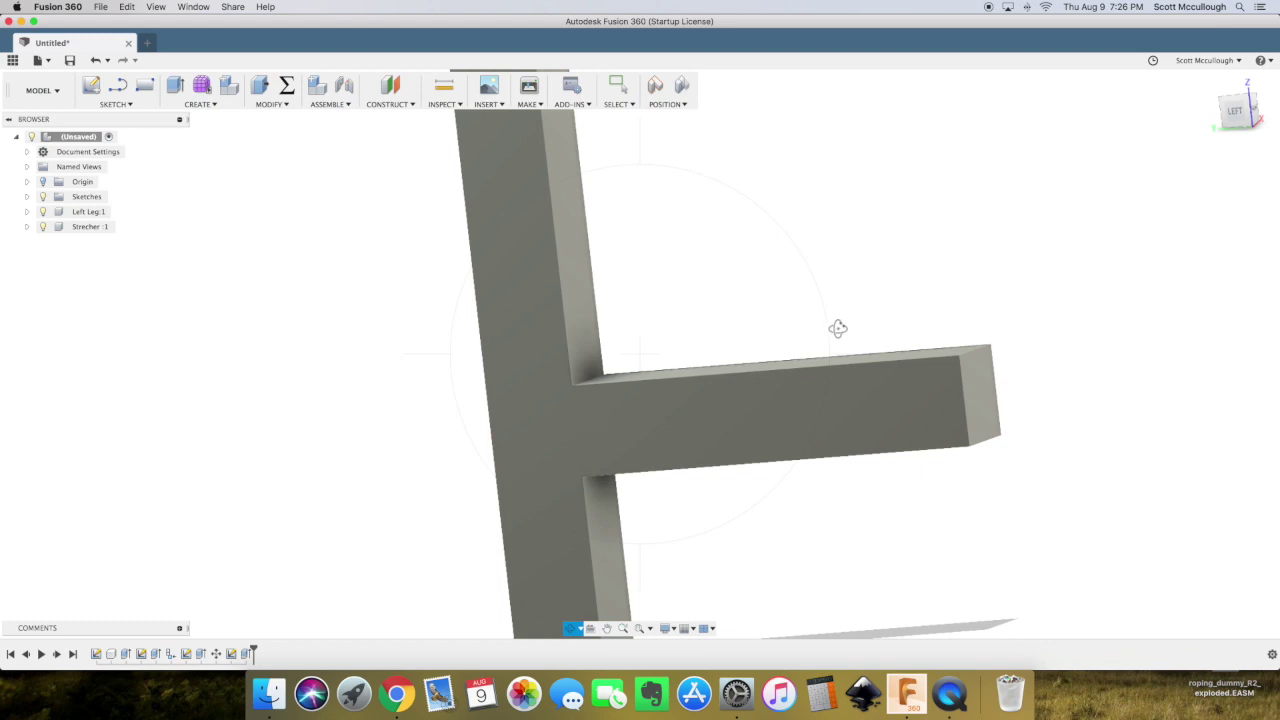
key("Escape")
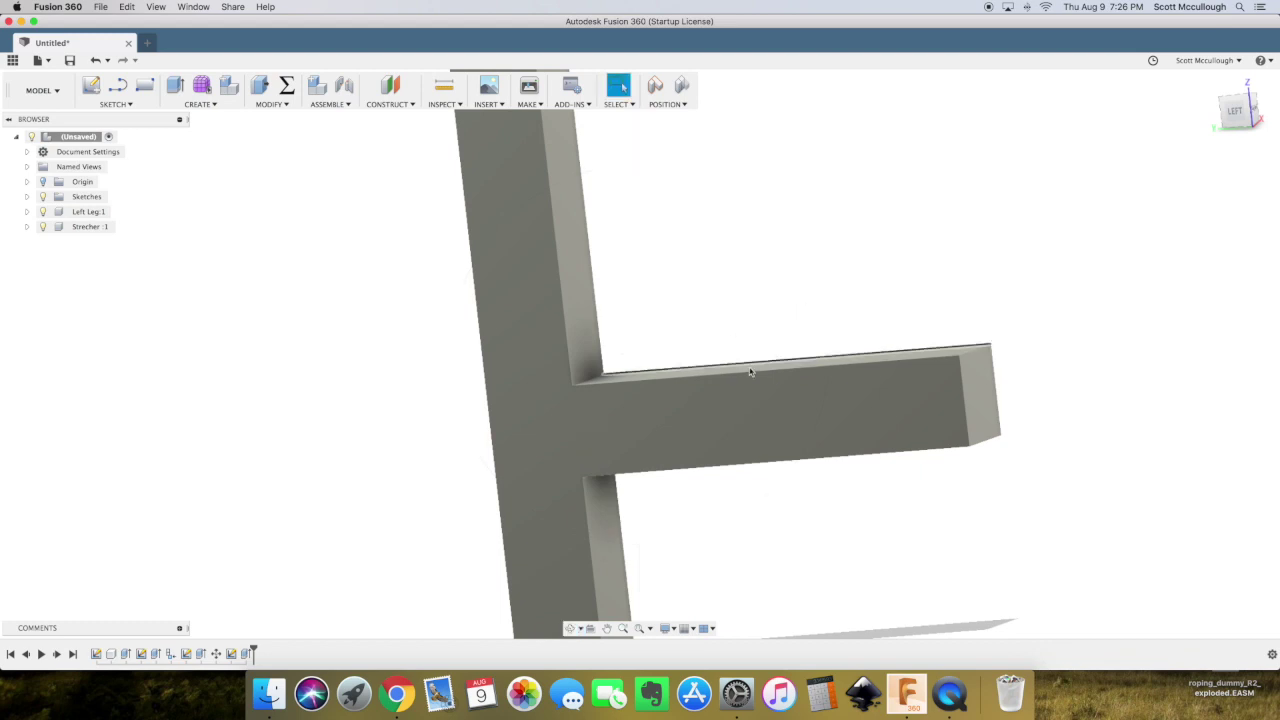